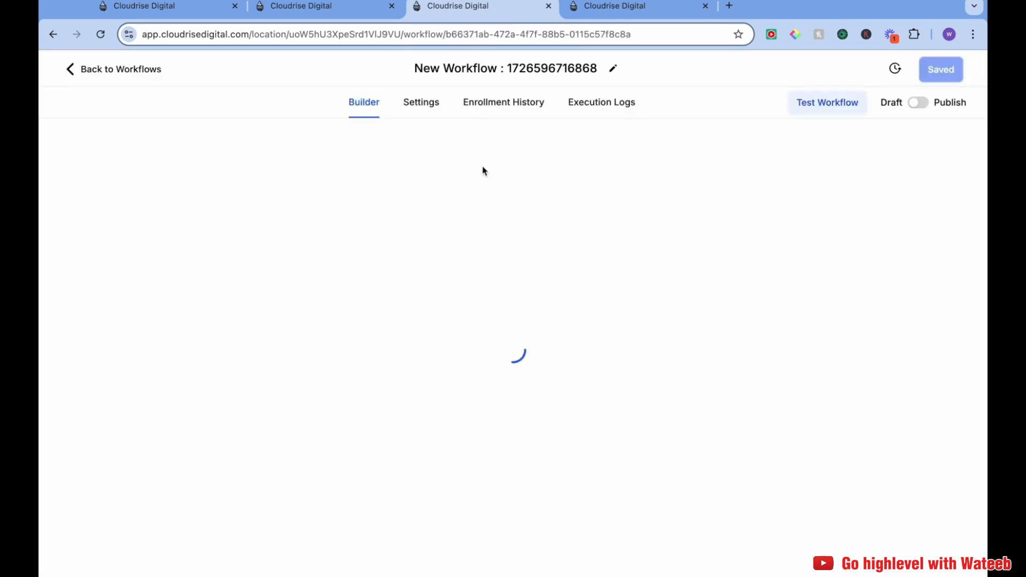
Rename the workflow to "Appointment - outbound"
left_click(499, 75)
type("aPP")
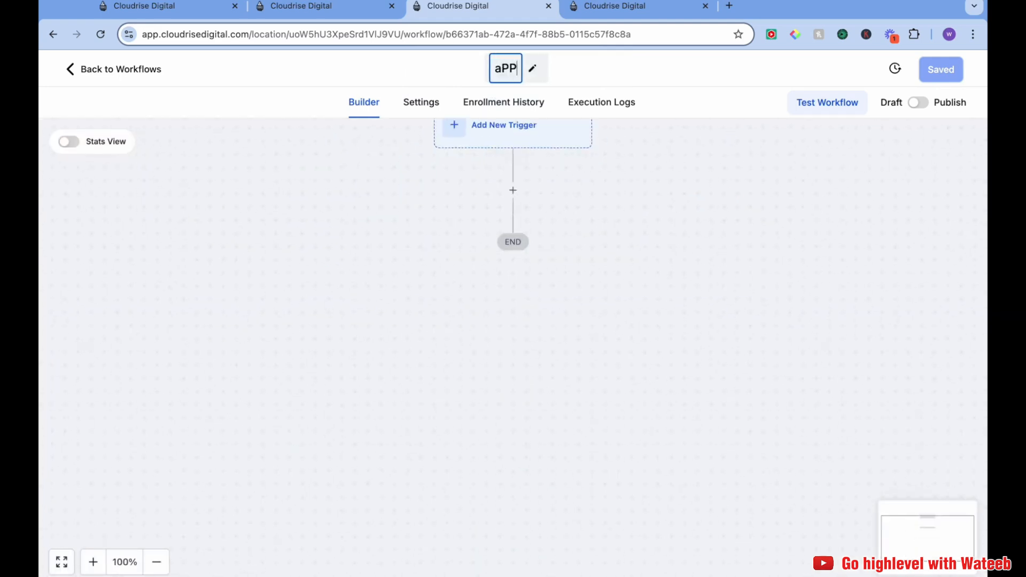
key("BackSpace")
key("BackSpace")
key("BackSpace")
type("Appoi")
key("BackSpace")
key("BackSpace")
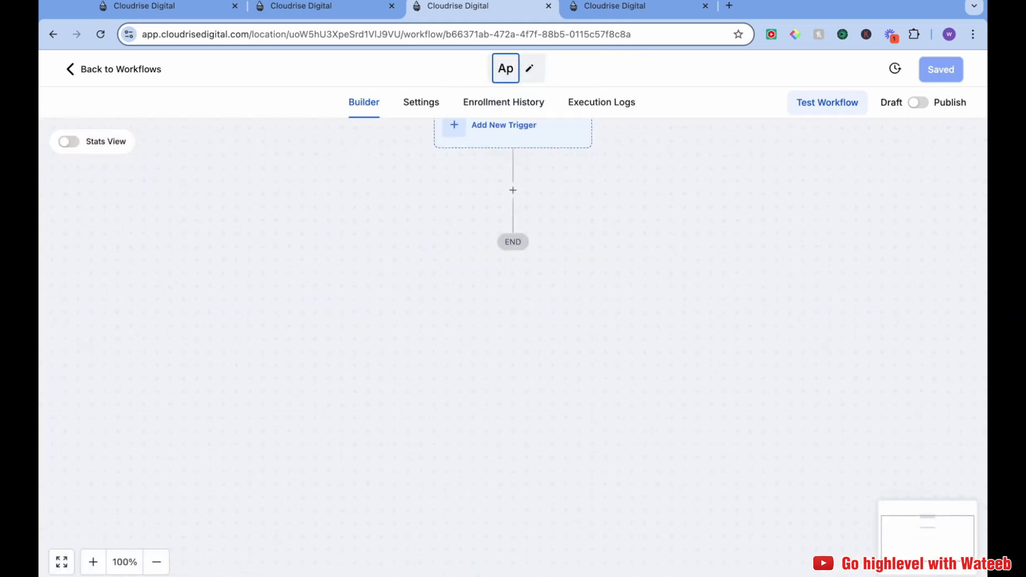
type("pointment -")
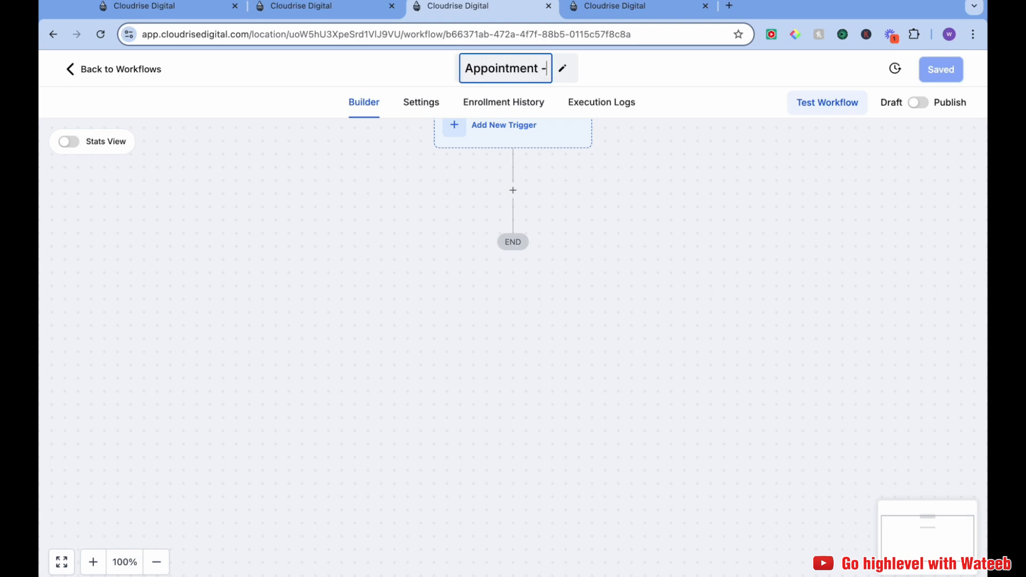
type(" outbound")
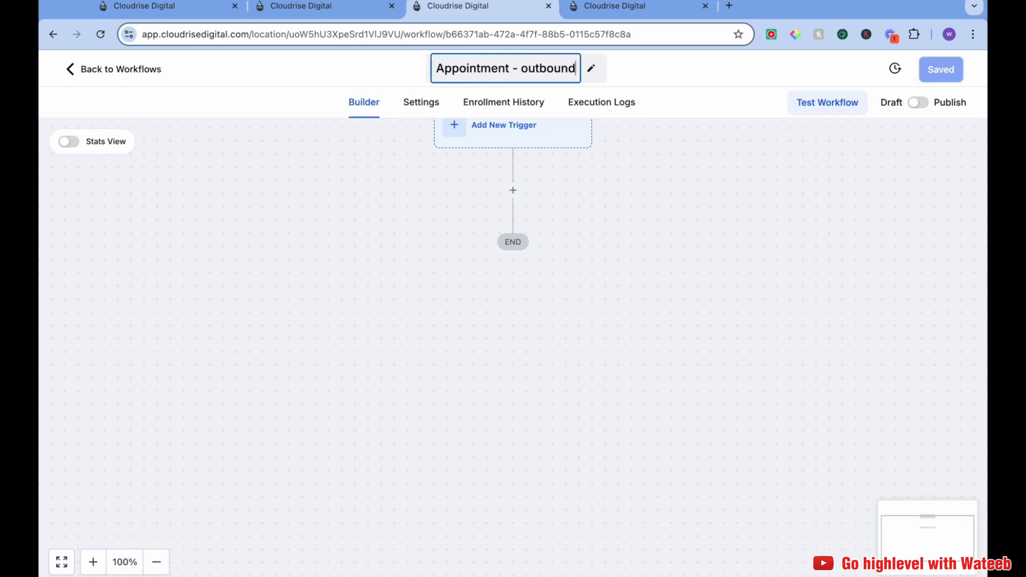
Add an Appointment Status trigger to the workflow
left_click_drag(597, 222, 556, 283)
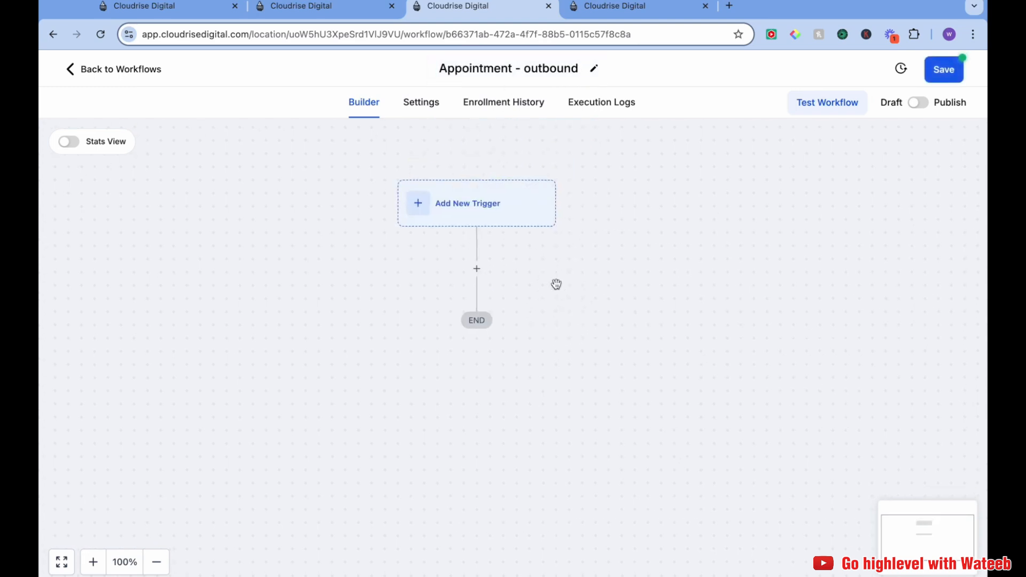
left_click(466, 201)
type("appo")
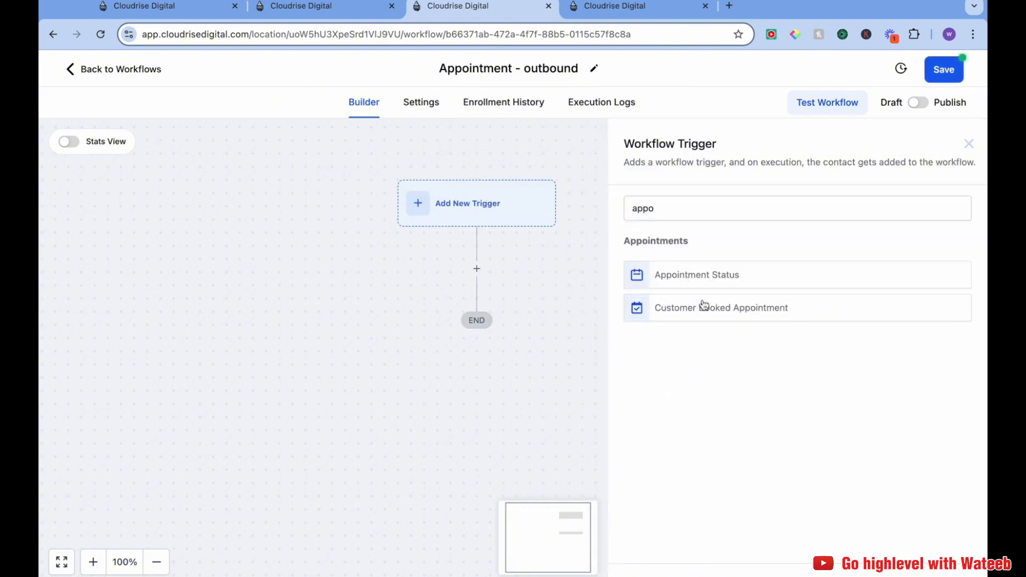
left_click(706, 282)
left_click(477, 367)
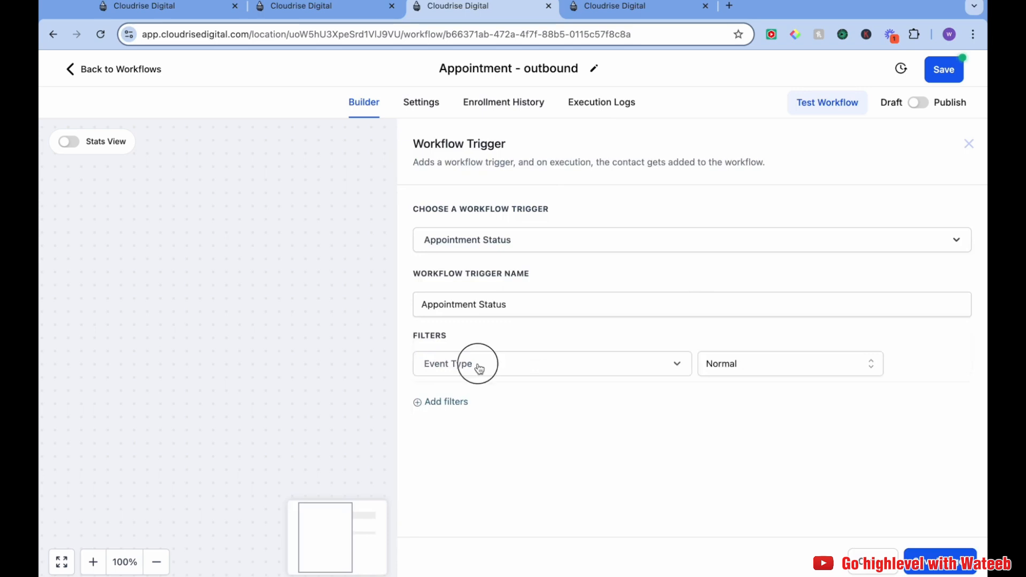
Add a trigger filter "Appointment status is" set to confirmed and save the trigger
left_click(420, 403)
left_click(553, 405)
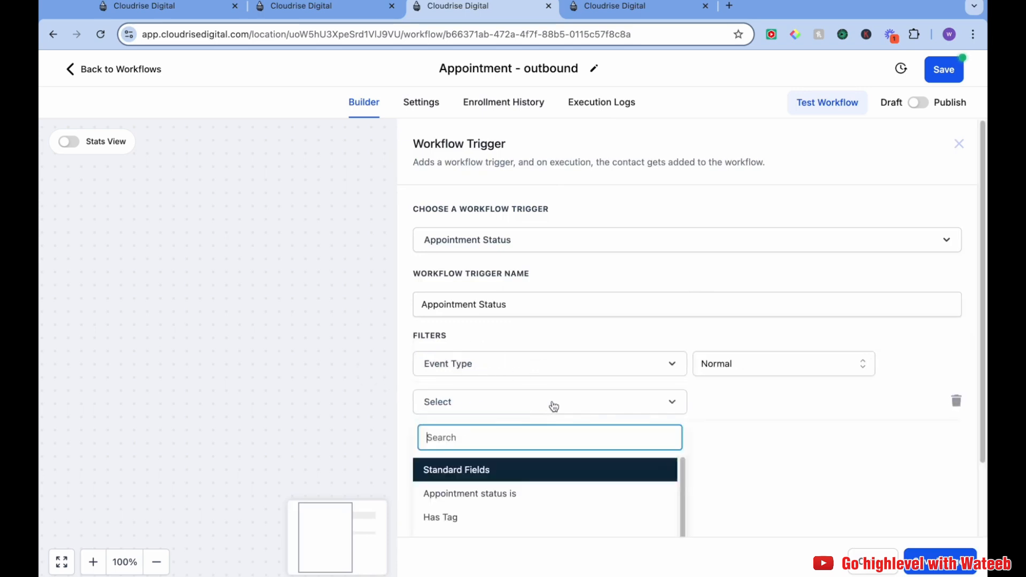
left_click(521, 492)
left_click(741, 406)
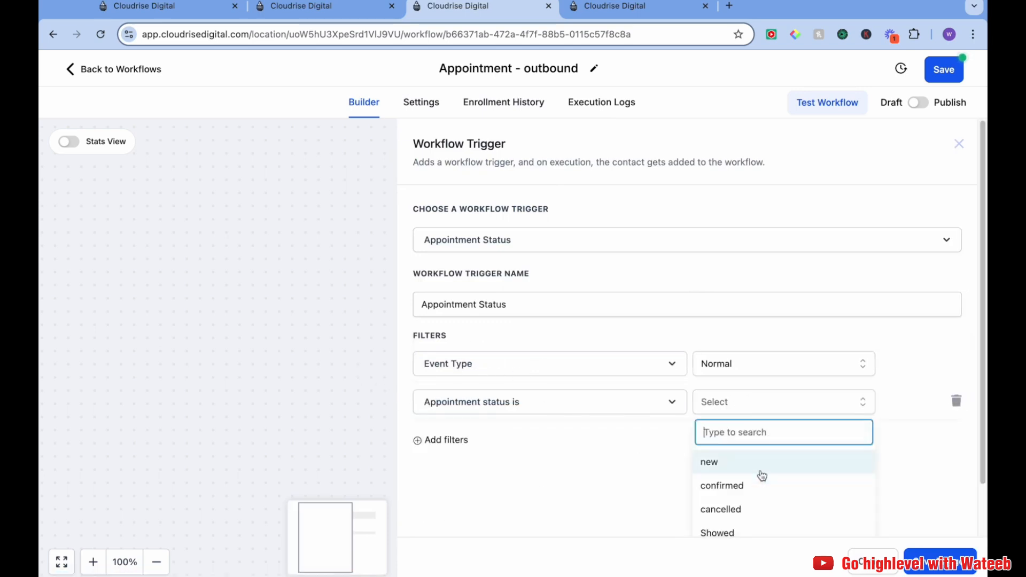
left_click(761, 482)
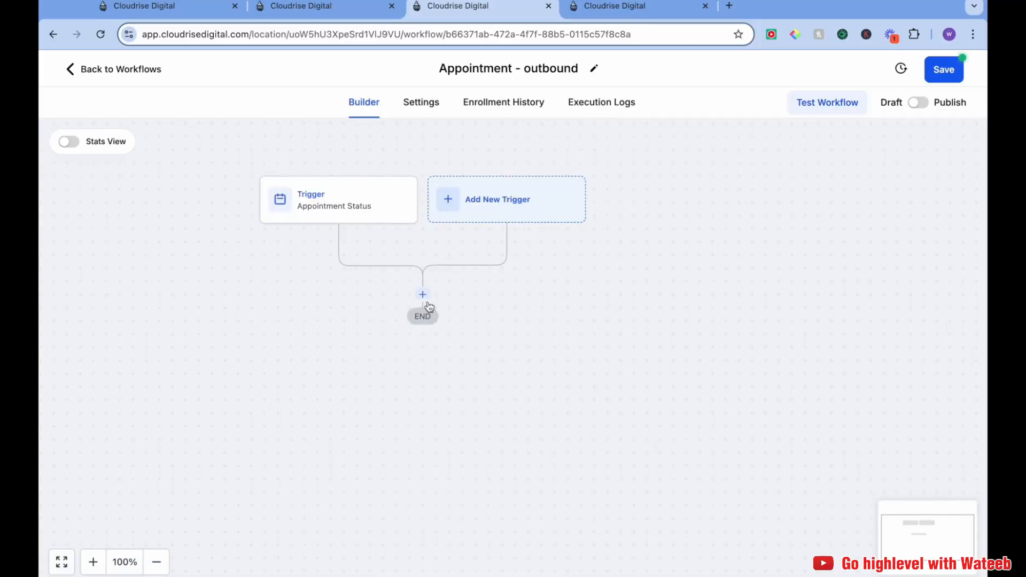
left_click(423, 295)
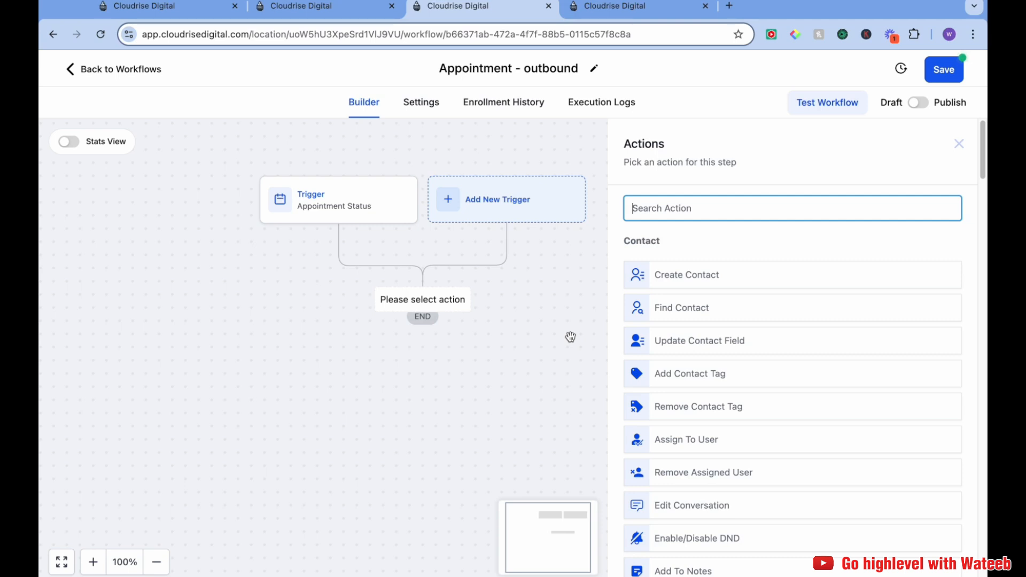
Add a Webhook action and keep its method as POST
type("web")
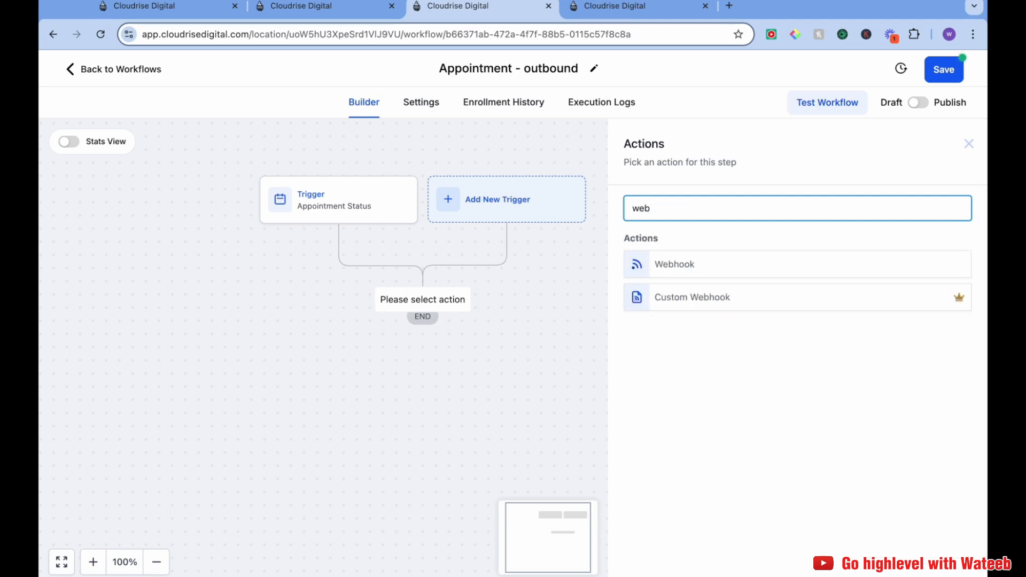
left_click(684, 267)
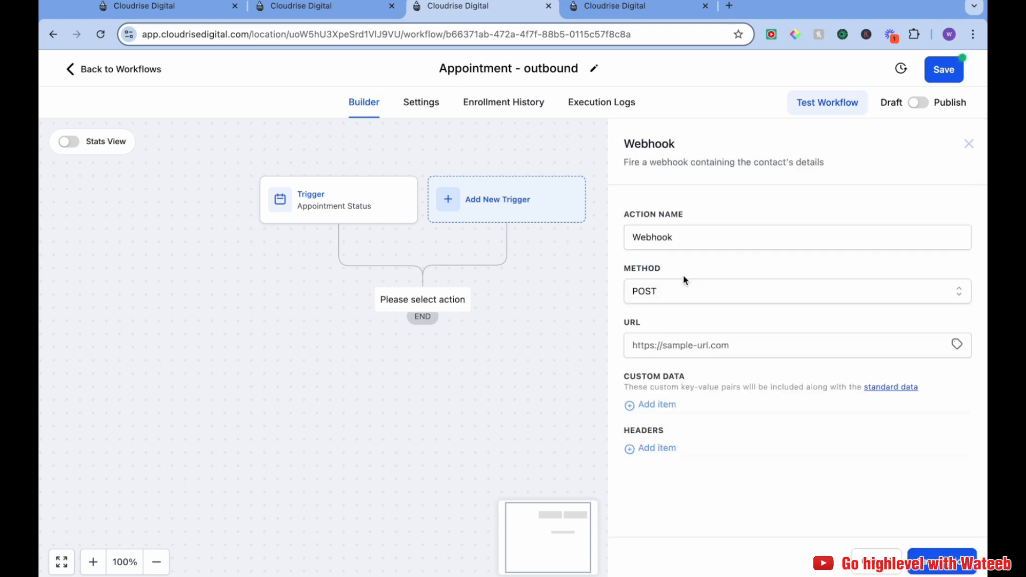
left_click(713, 300)
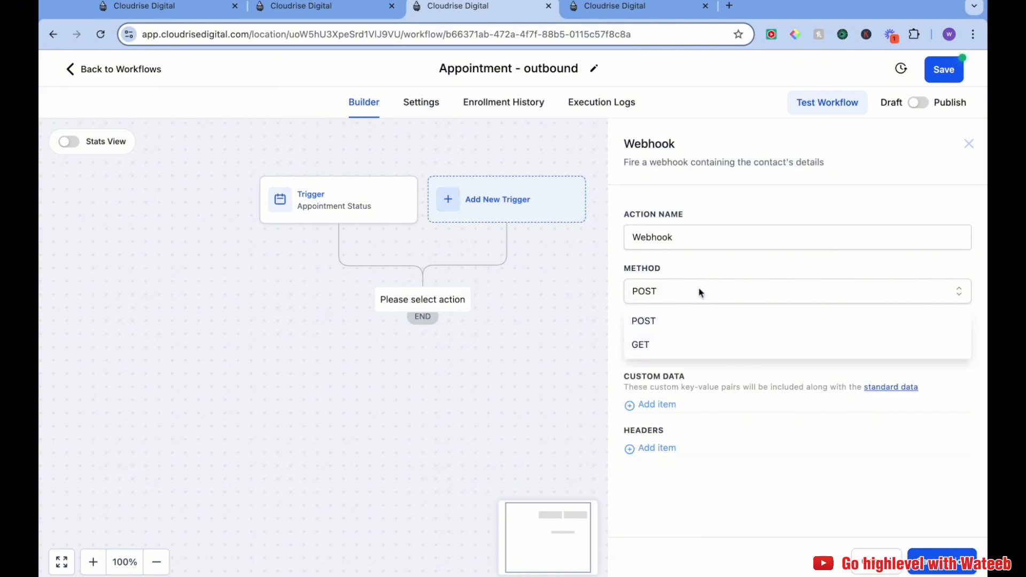
left_click(699, 292)
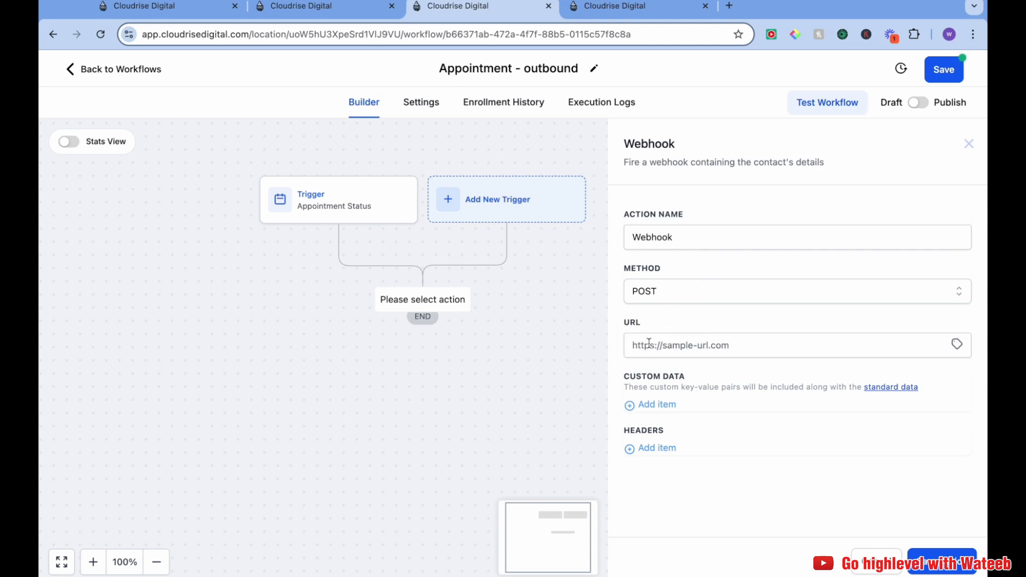
Switch to the other account's workflows tab and create a new workflow from scratch
left_click(666, 345)
left_click(675, 322)
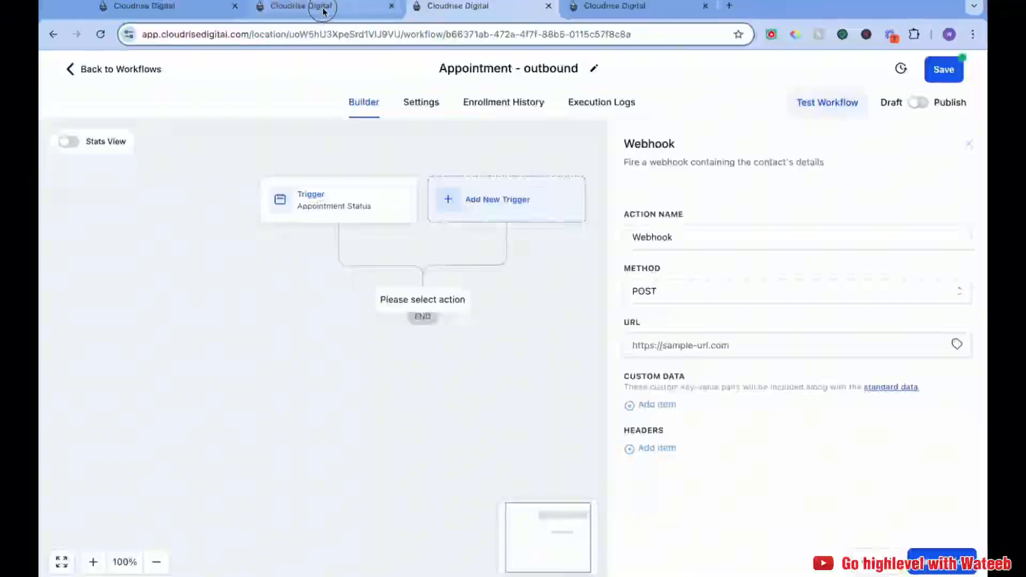
left_click(323, 7)
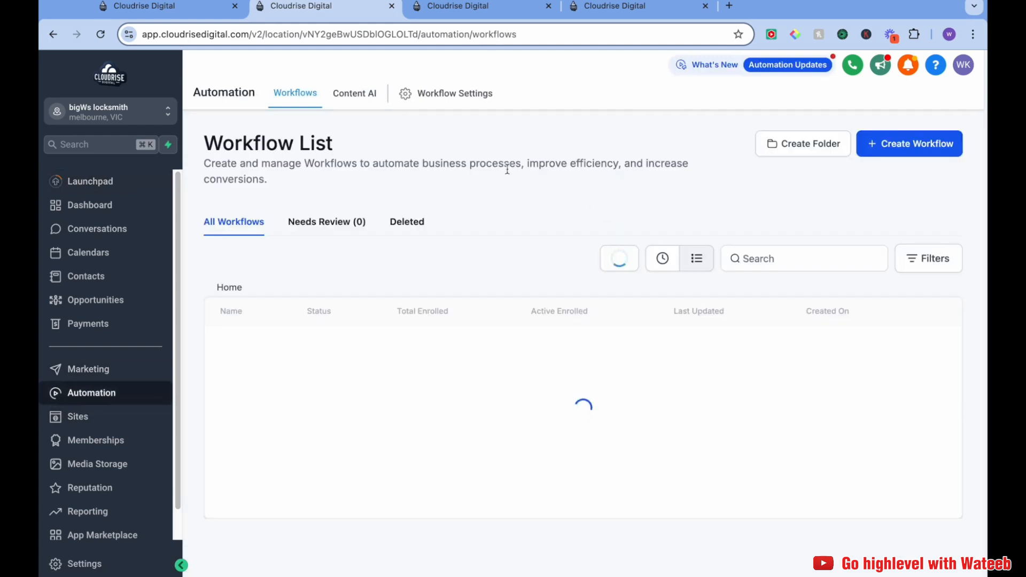
left_click(908, 143)
left_click(891, 197)
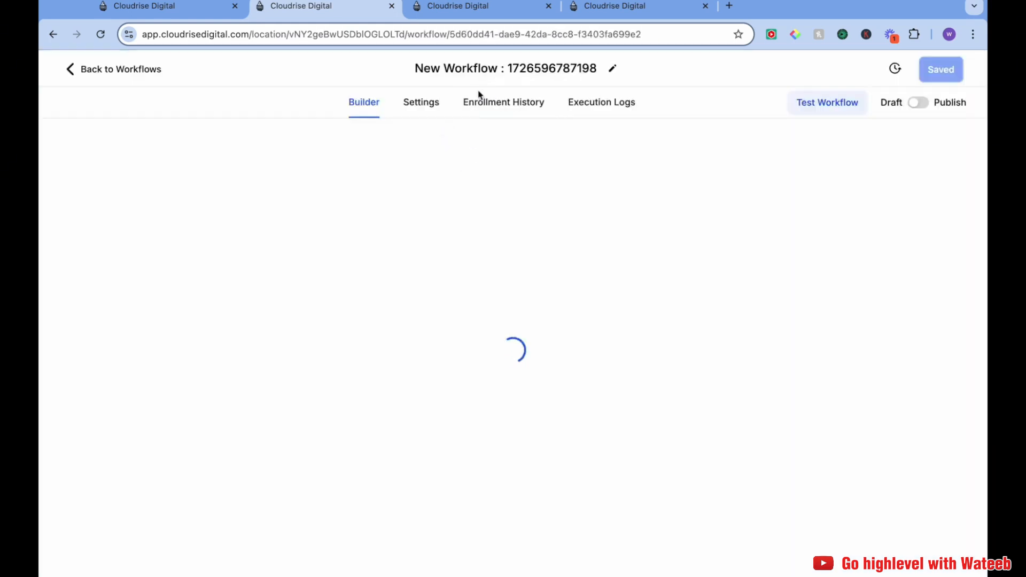
Rename the new workflow to "Appointment - Inbound"
left_click(499, 70)
triple_click(511, 78)
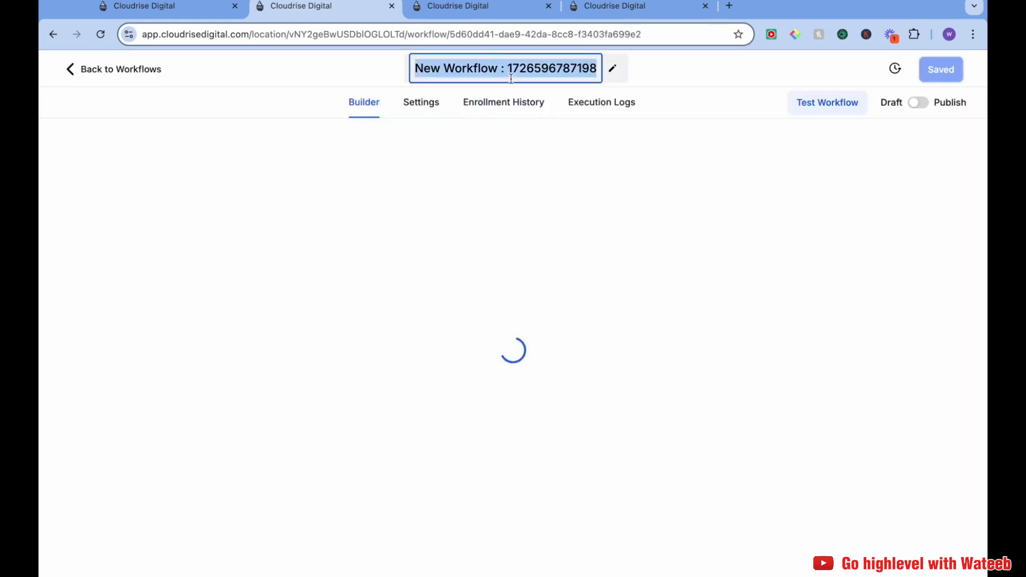
type("Appont")
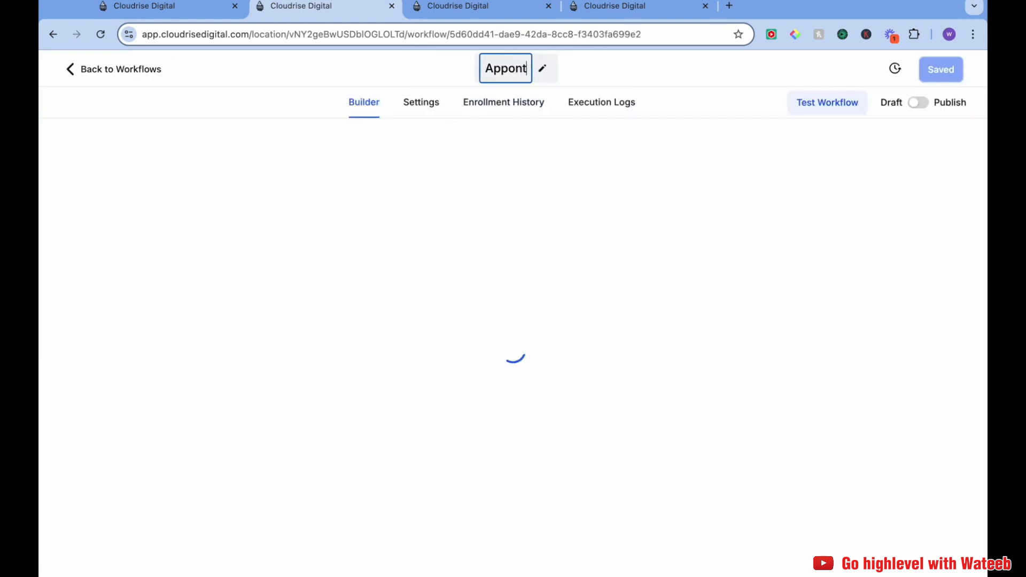
key("BackSpace")
key("BackSpace")
type("intment")
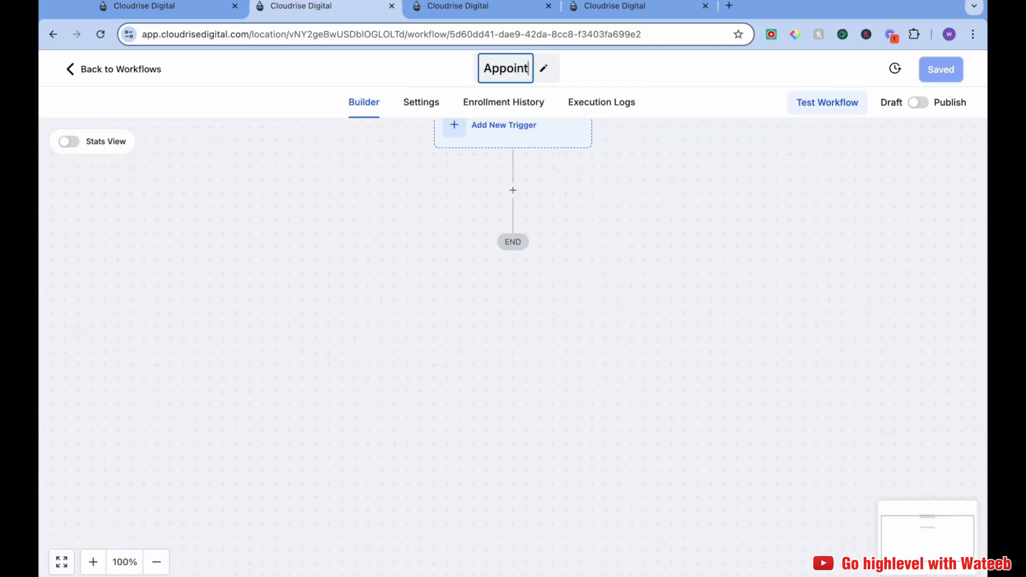
type(" - In")
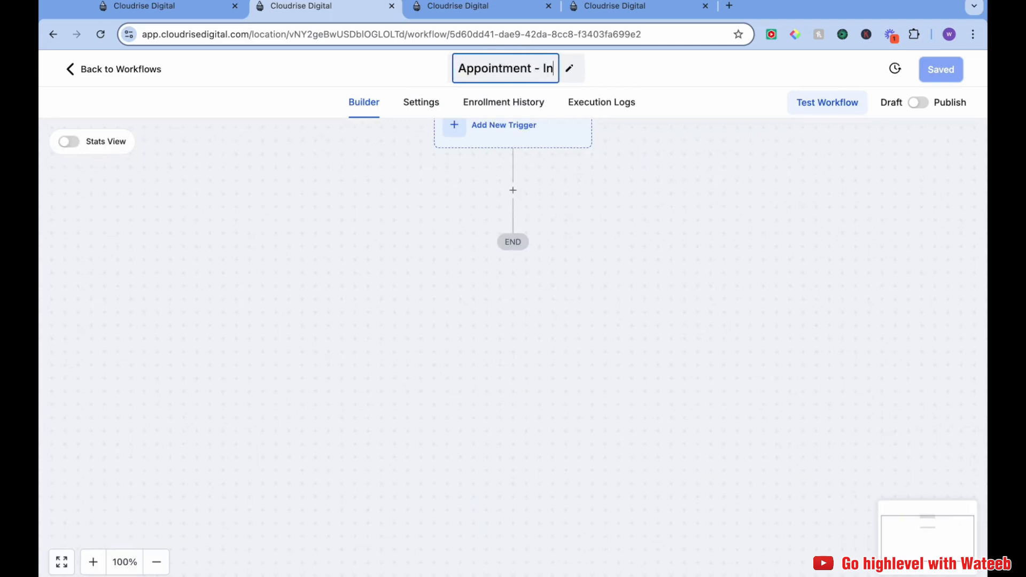
type("bound")
key("Return")
Add an Inbound Webhook trigger to the inbound workflow
left_click_drag(688, 224, 574, 373)
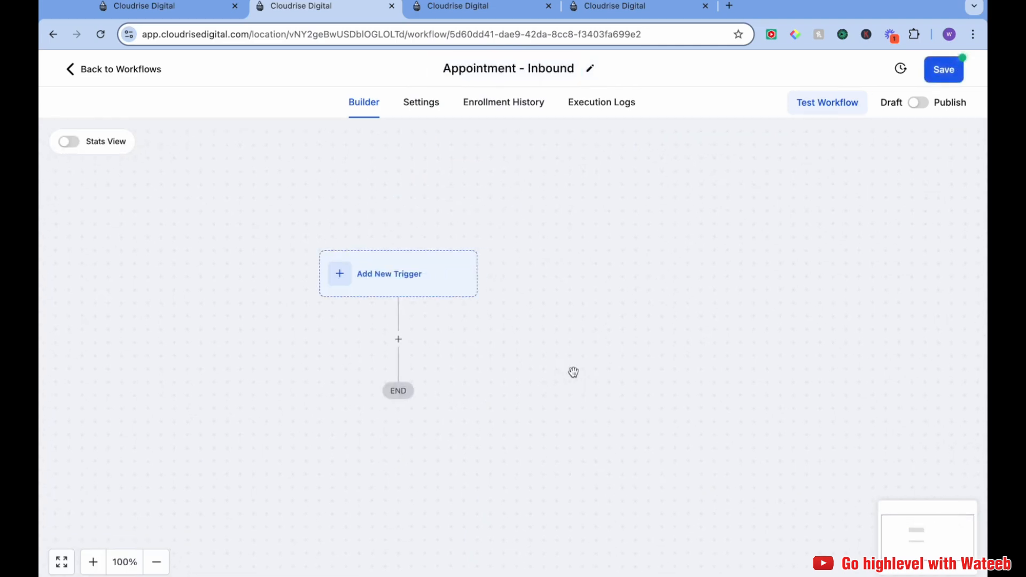
left_click(412, 271)
left_click(702, 216)
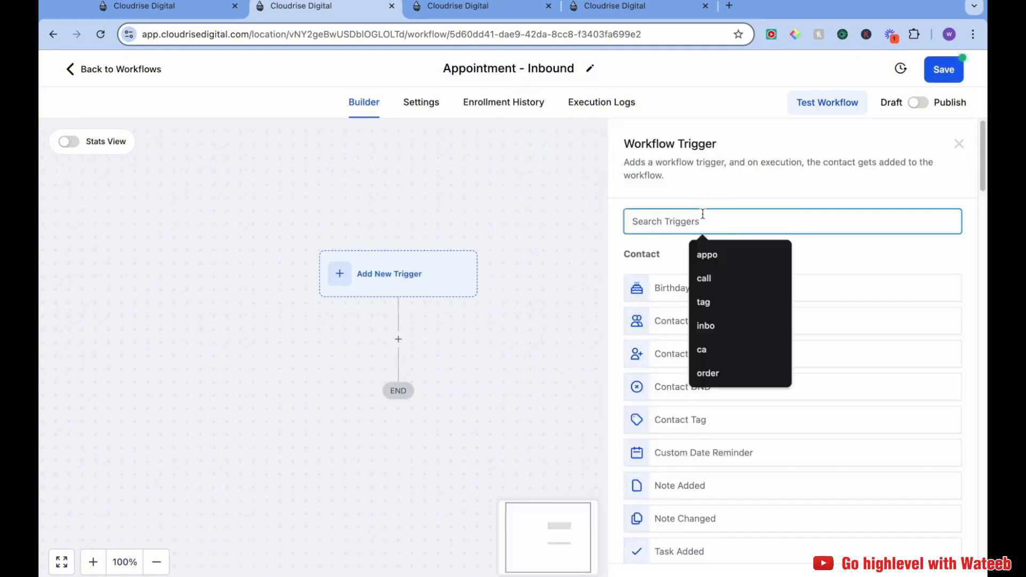
type("web")
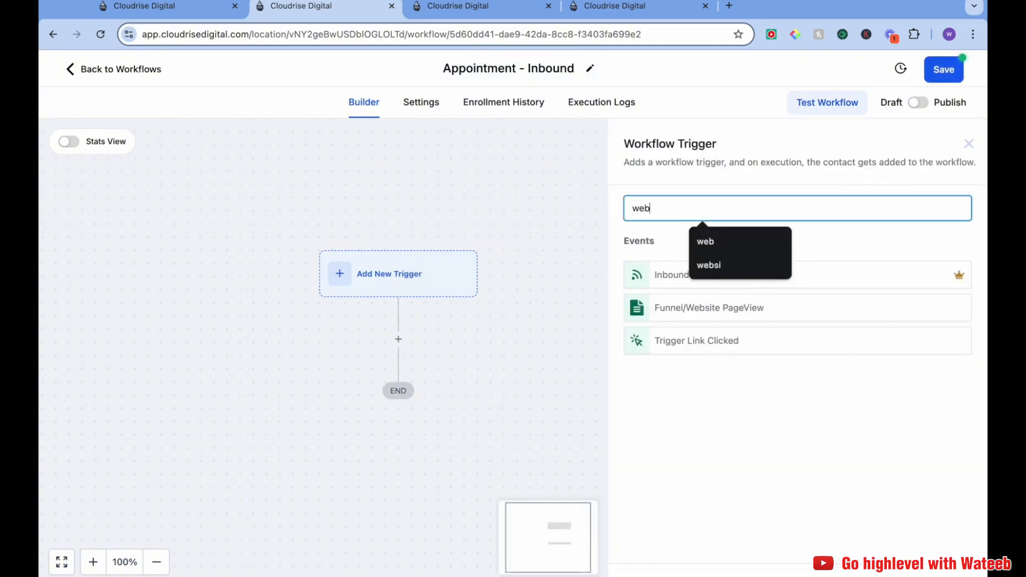
left_click(801, 391)
left_click(765, 275)
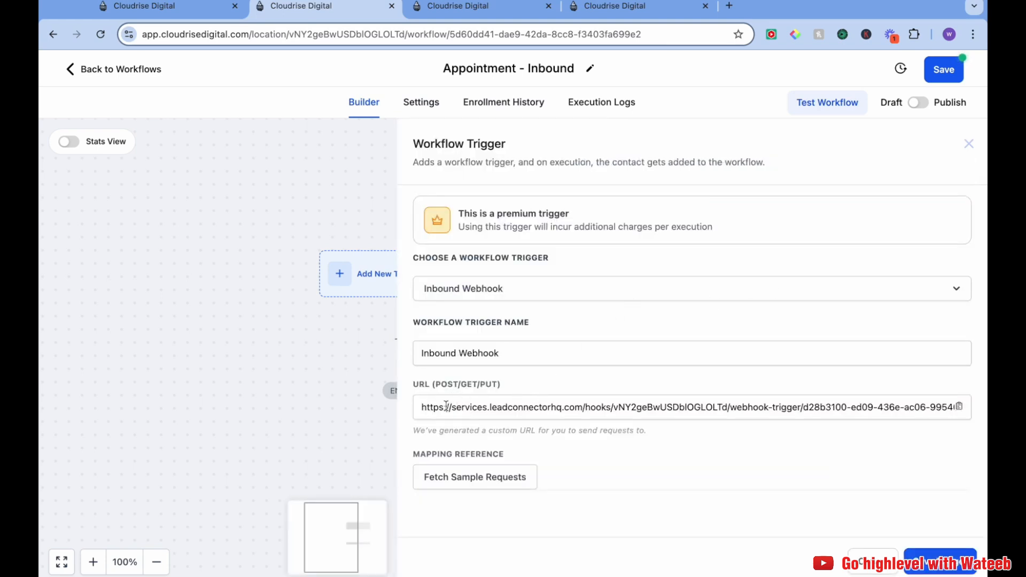
Copy the generated URL of the inbound webhook trigger
left_click(502, 7)
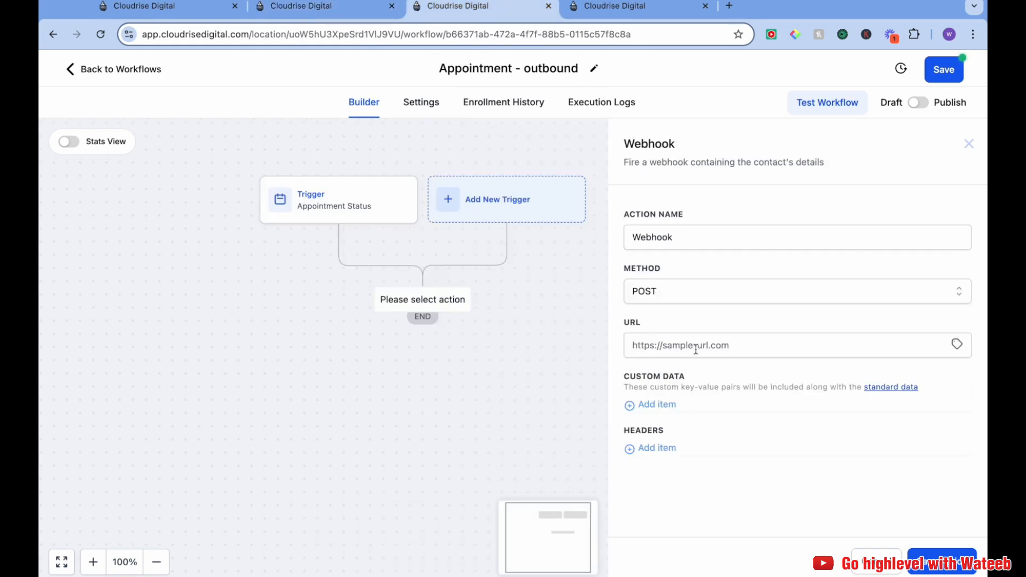
left_click(320, 7)
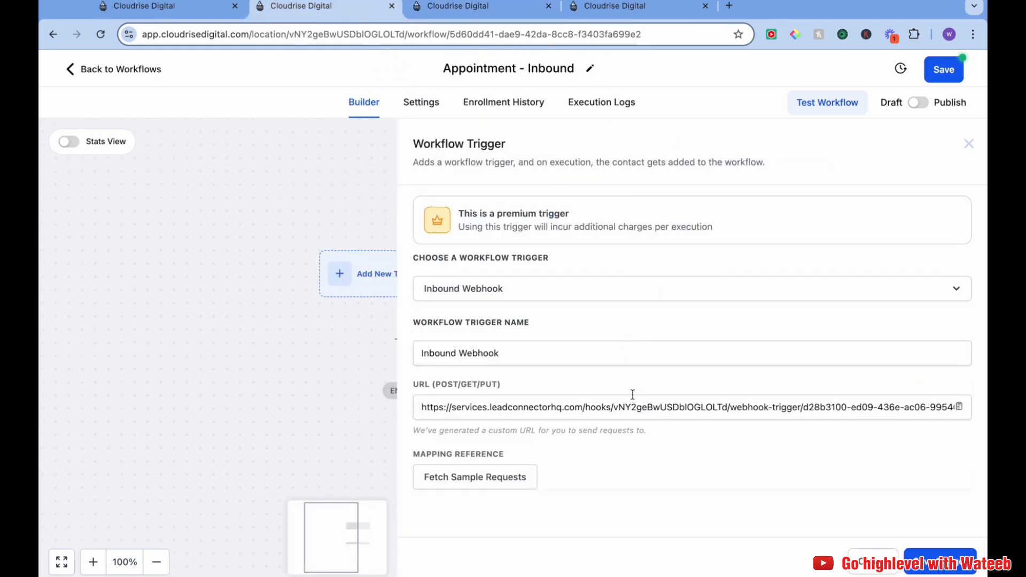
left_click(960, 409)
Paste the inbound webhook URL into the outbound workflow's Webhook action URL and save the action
left_click(472, 11)
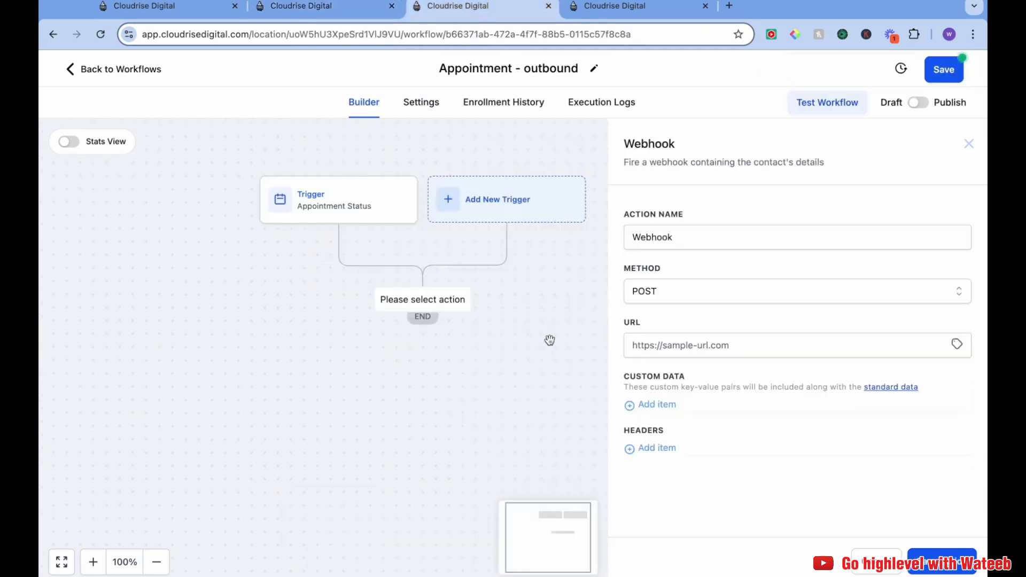
left_click(683, 349)
key("ctrl+v")
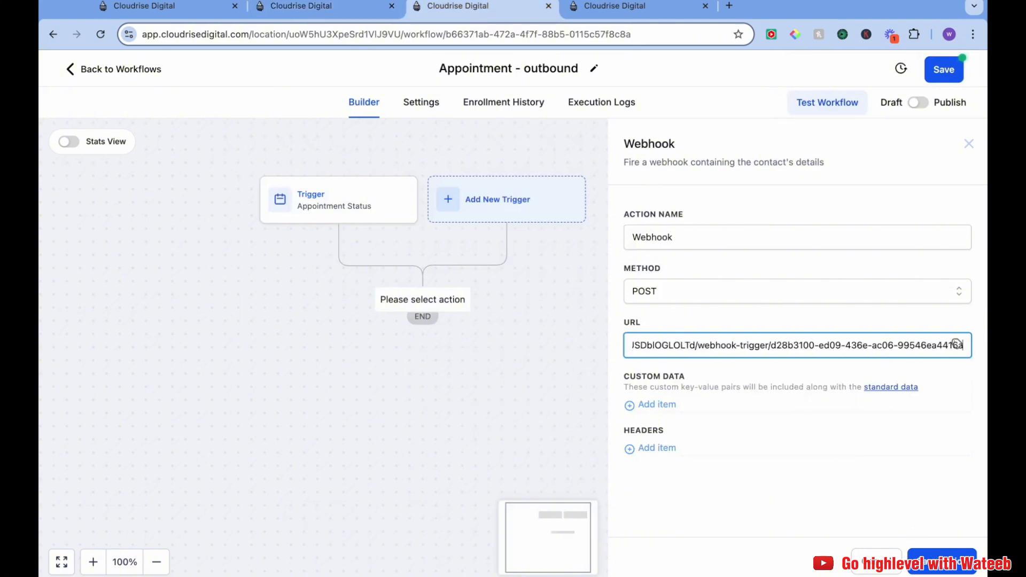
left_click(936, 558)
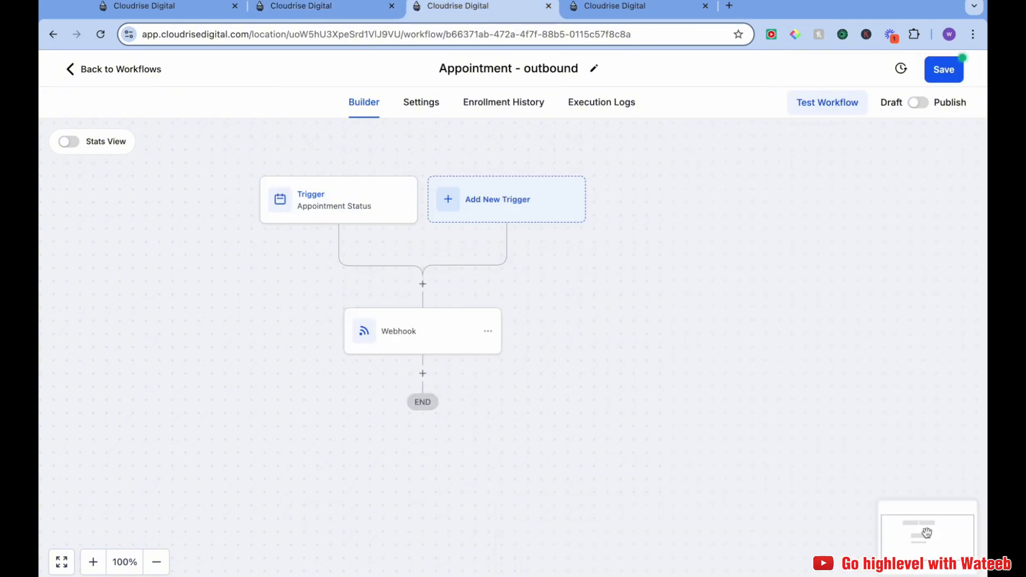
Publish and save the outbound workflow
left_click(919, 103)
left_click(944, 70)
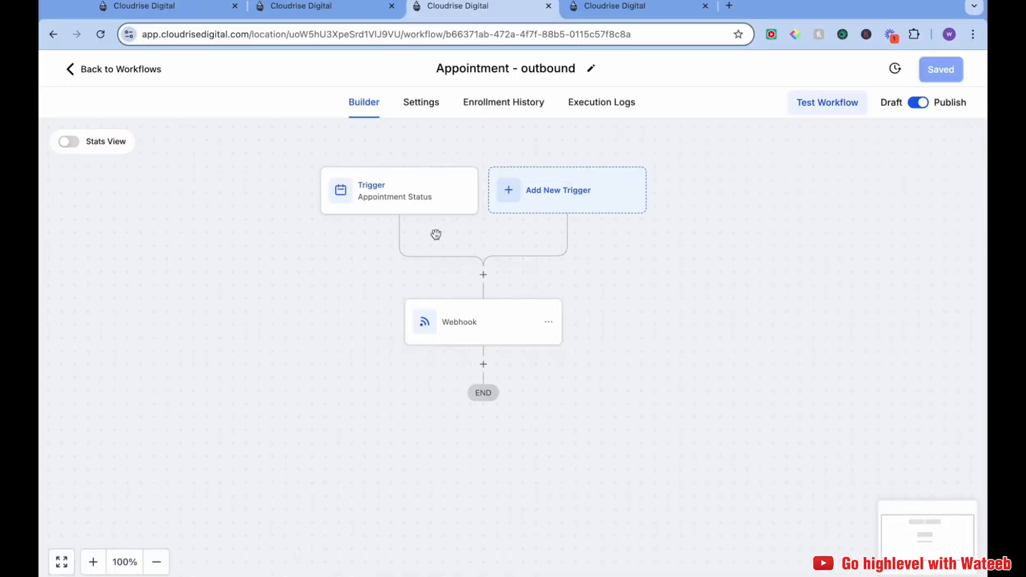
Fetch sample requests for the inbound webhook's mapping reference, then return to the outbound workflow
left_click(301, 7)
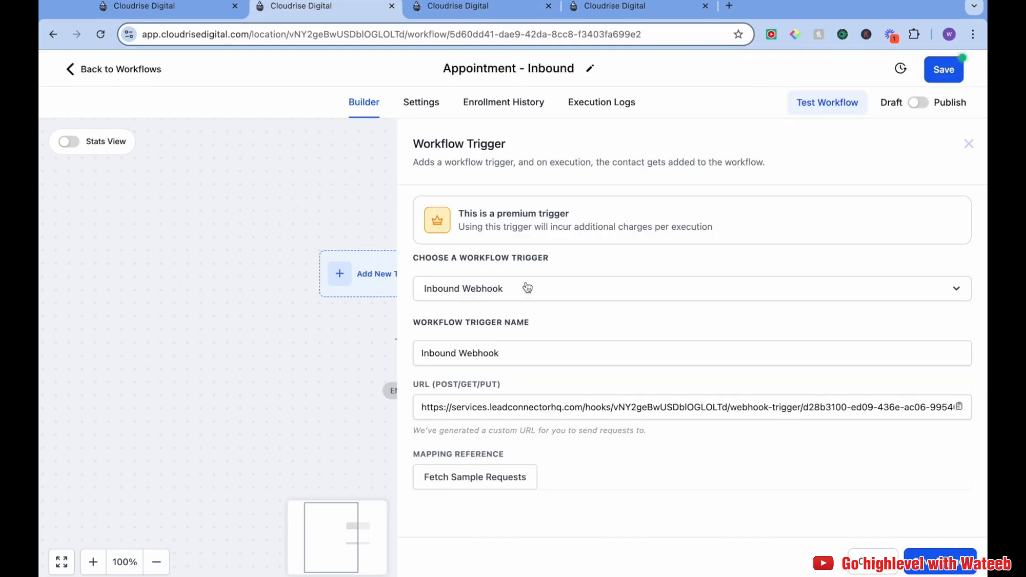
left_click(514, 483)
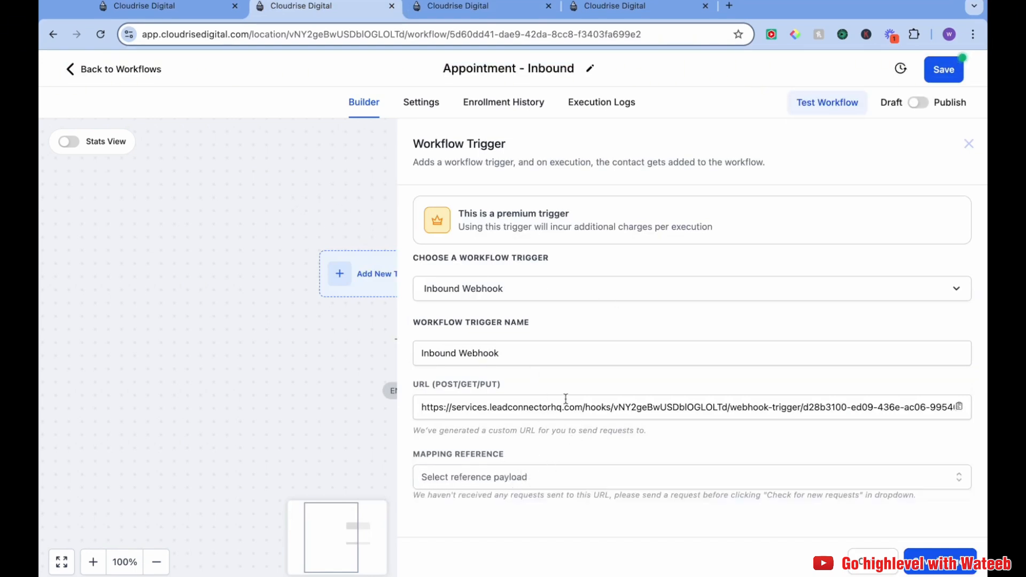
left_click(506, 5)
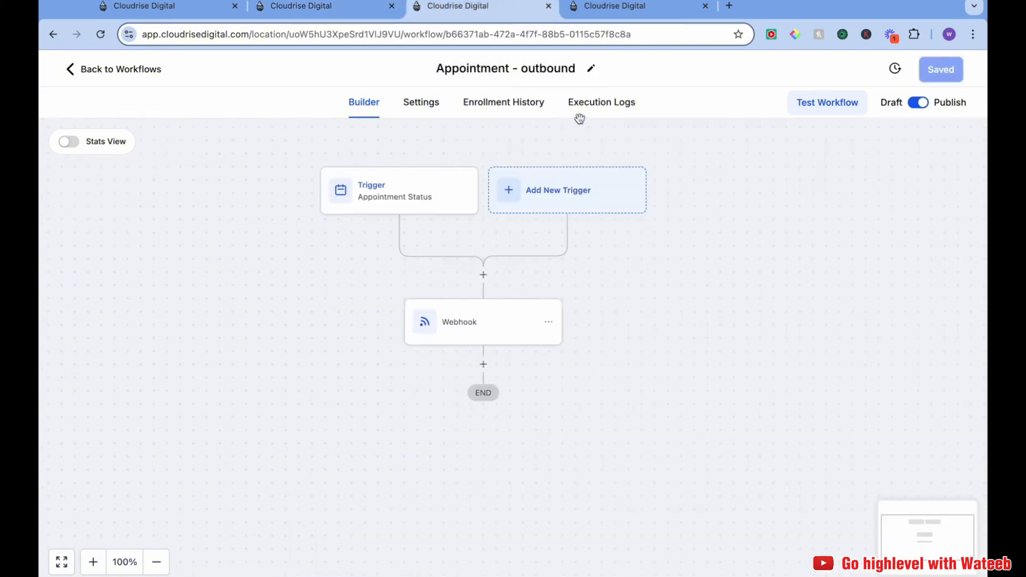
Check the outbound workflow's execution logs and return to its builder
left_click(610, 112)
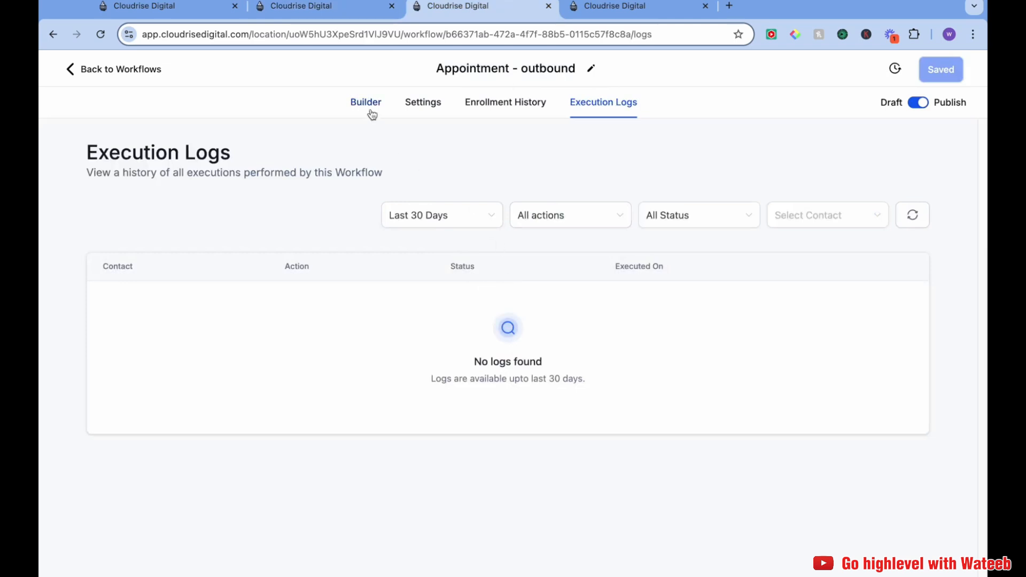
left_click(372, 114)
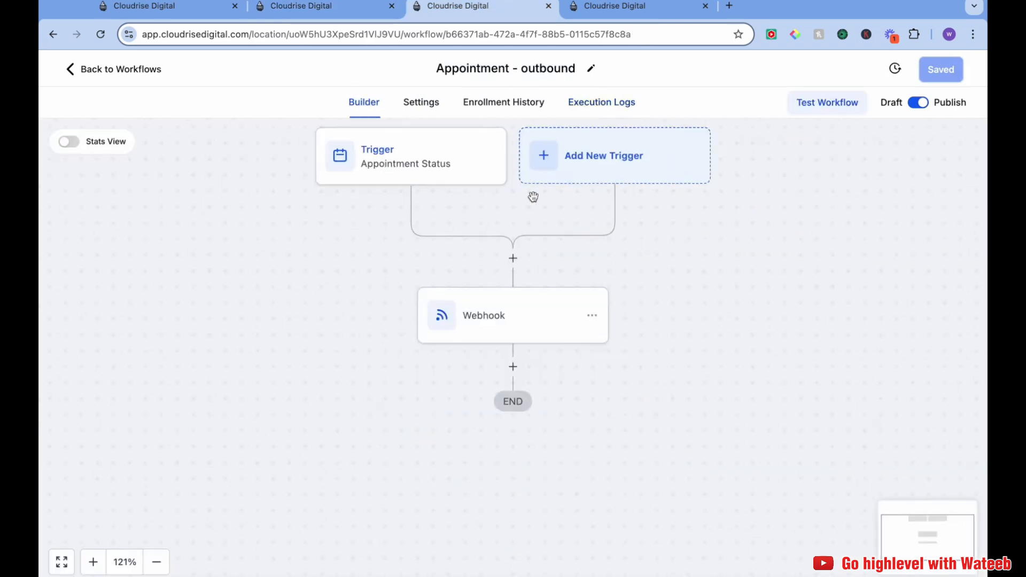
left_click(331, 11)
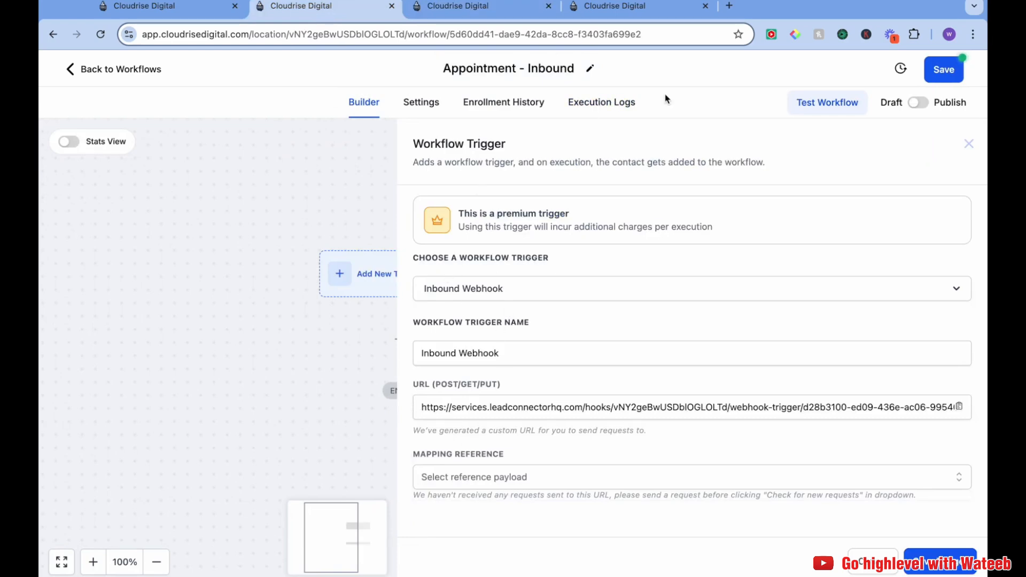
Copy the permanent link from the test calendar's share options
left_click(649, 12)
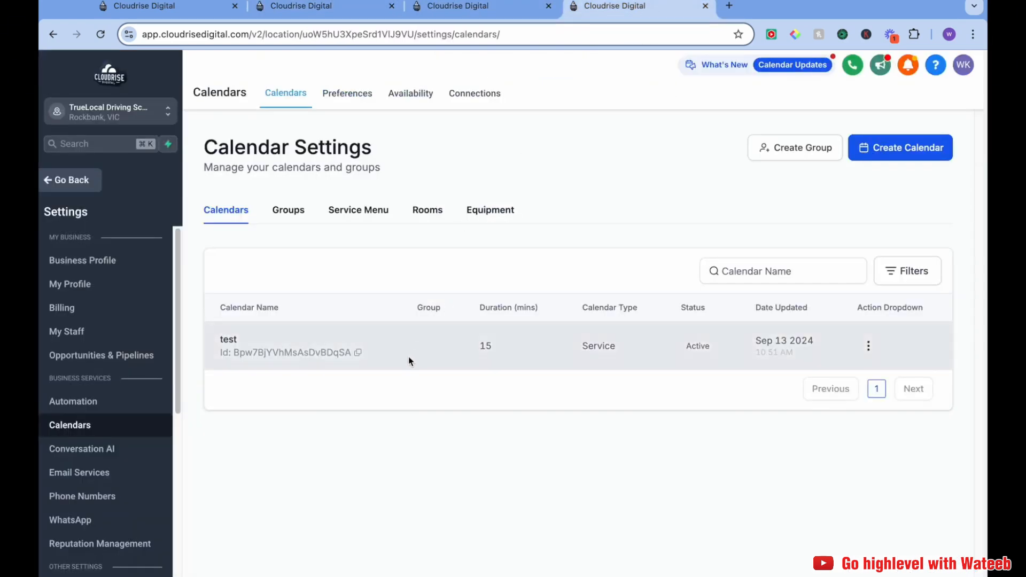
left_click(868, 346)
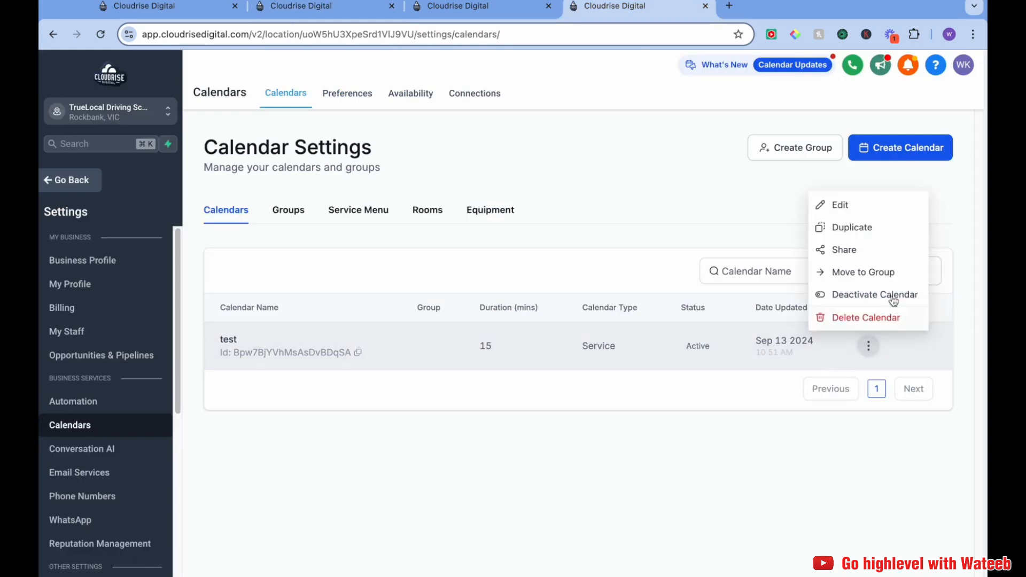
left_click(855, 251)
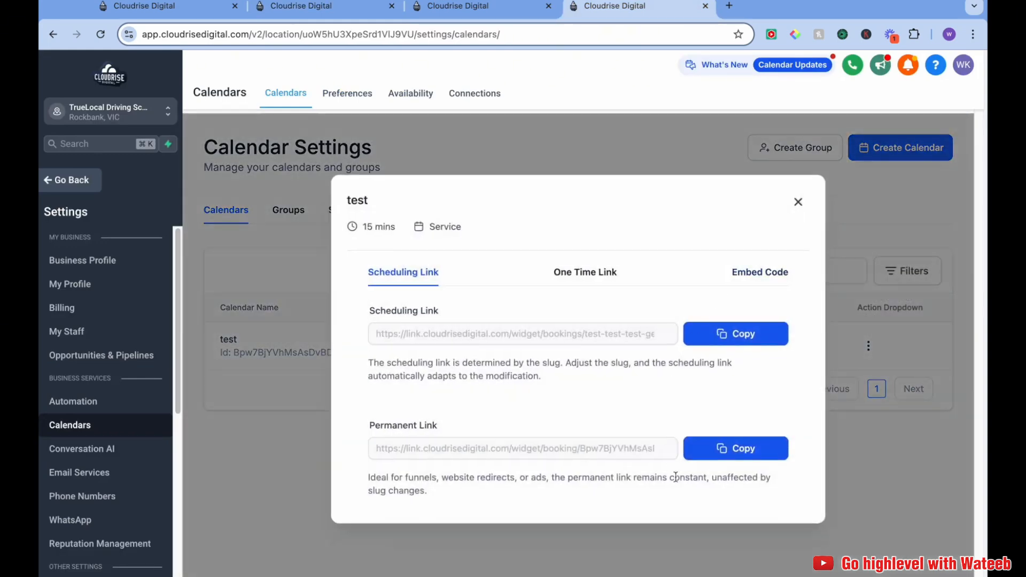
left_click(713, 452)
Open the copied booking link in a new browser tab
left_click(729, 5)
key("super+v")
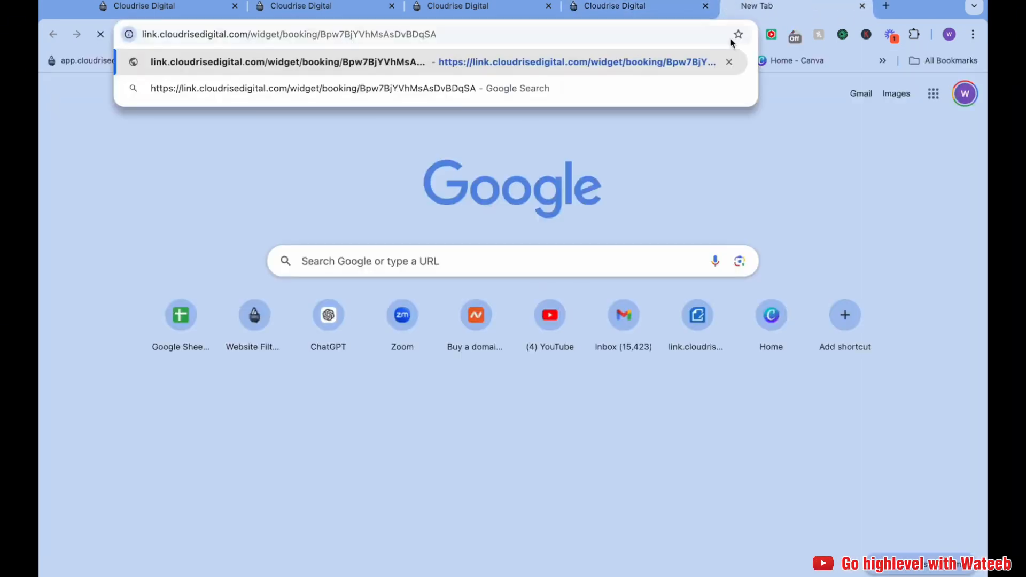
key("Return")
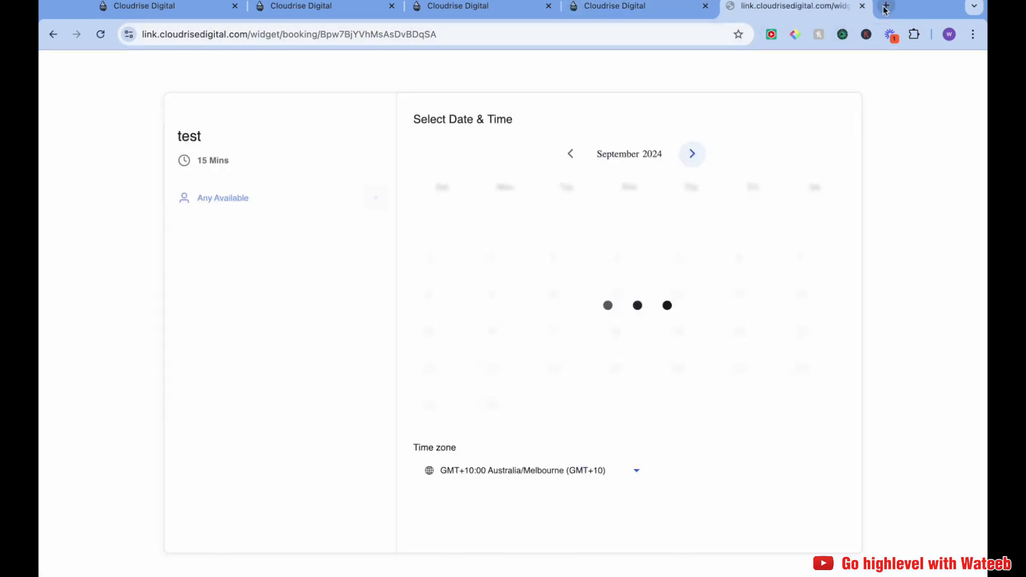
Open temp-mail.org in another new tab to get a temporary email address
left_click(885, 7)
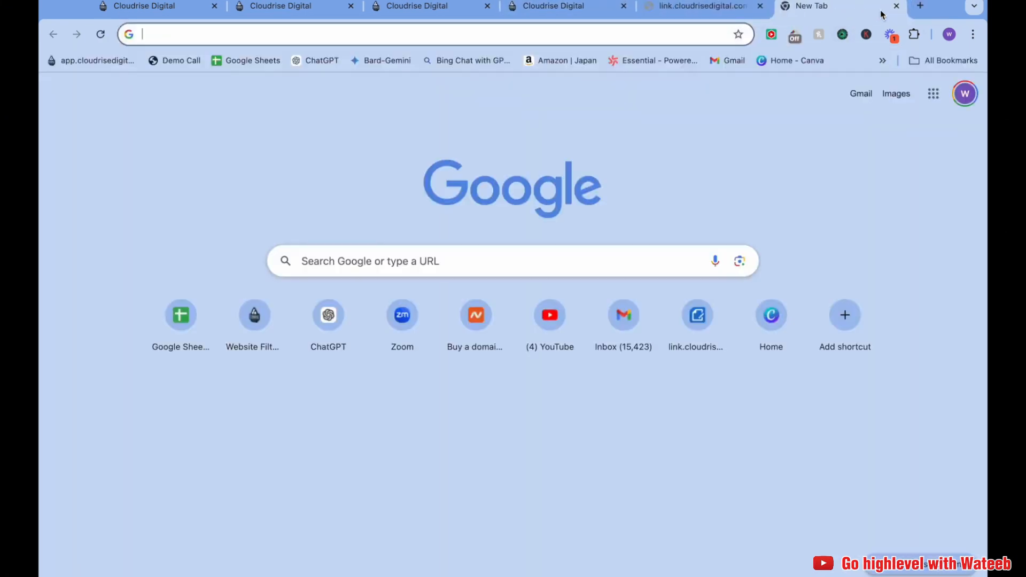
type("tem")
key("Return")
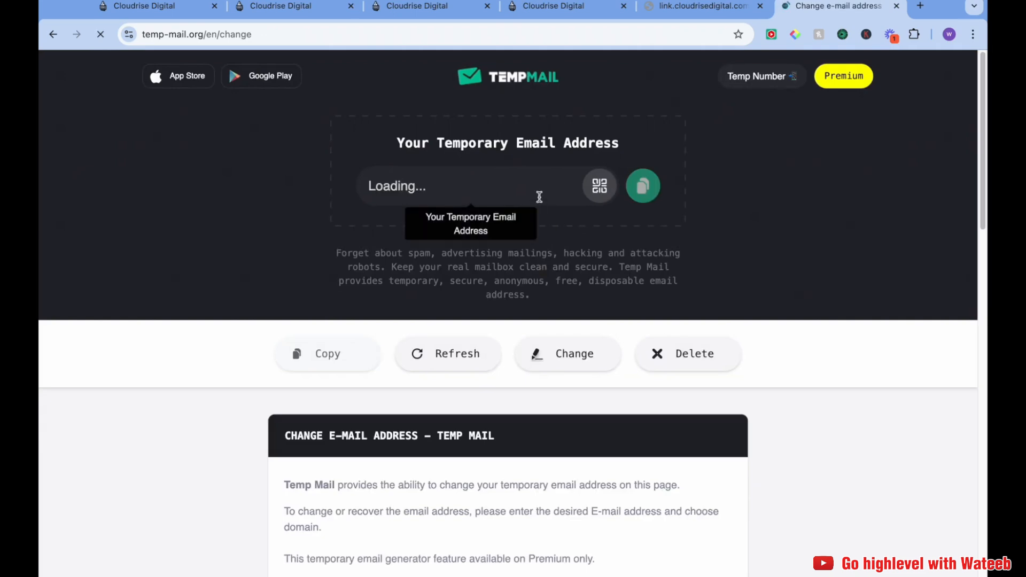
Select the 08:45 AM slot on Wednesday, September 18, 2024 in the booking widget
left_click(689, 16)
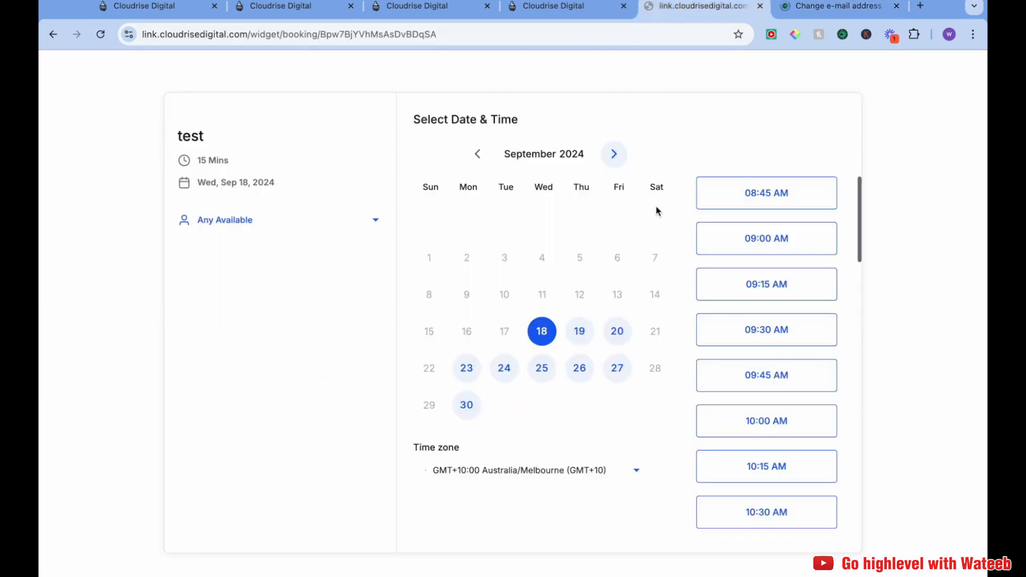
left_click(754, 199)
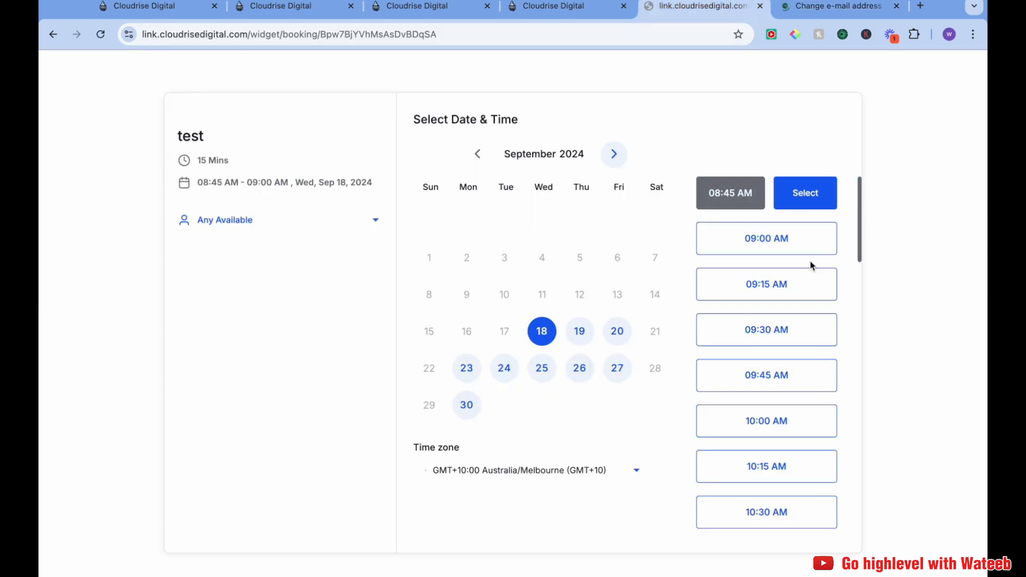
left_click(804, 193)
Fill in the contact's first name, last name and phone number on the booking form
left_click(530, 162)
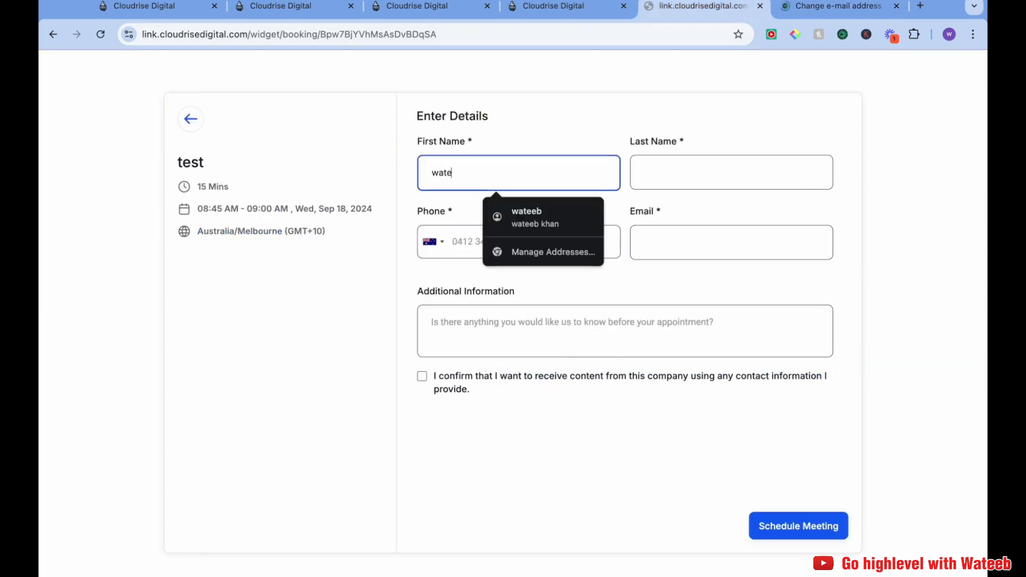
left_click(731, 172)
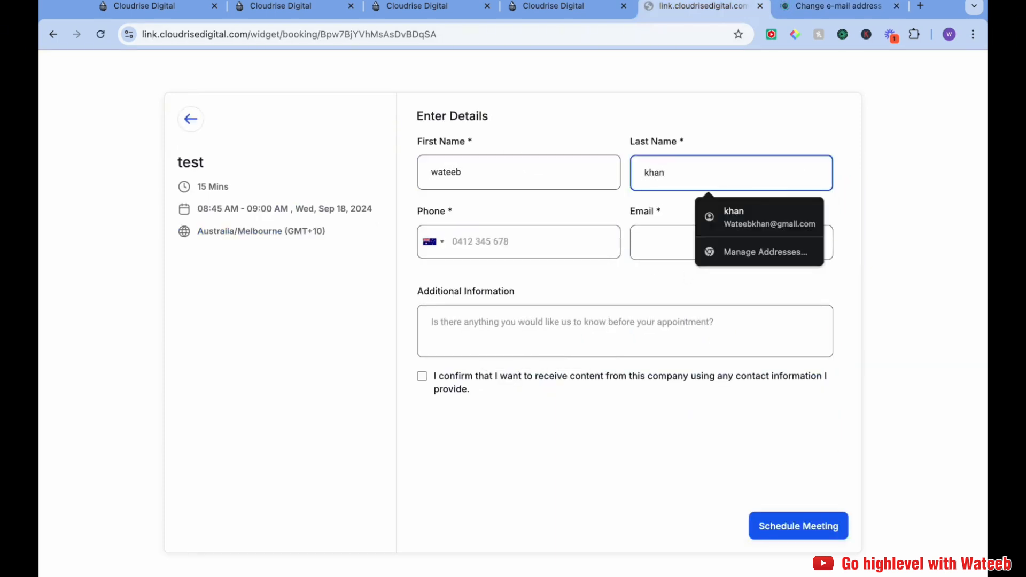
key("Tab")
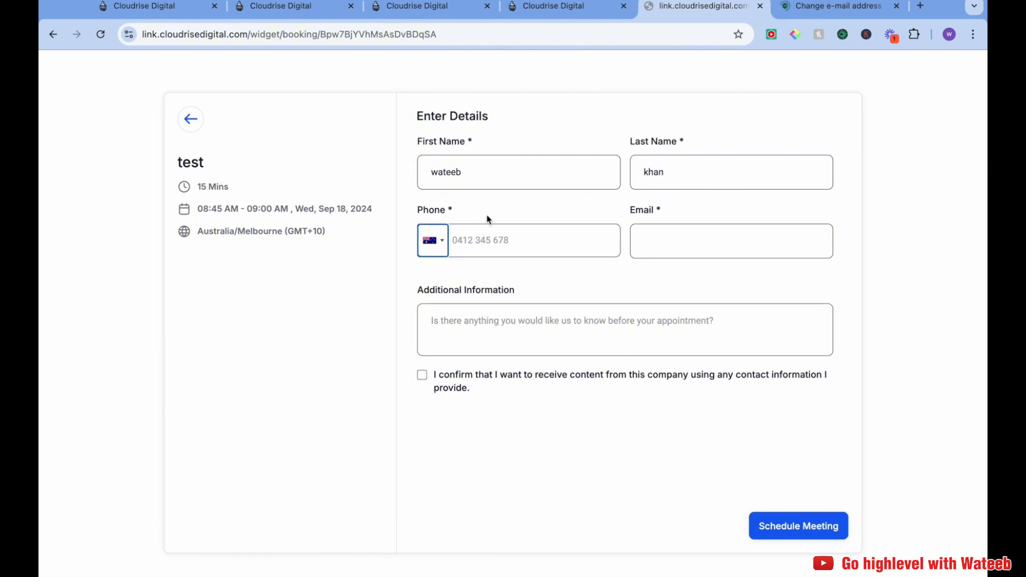
left_click(496, 237)
type("04492")
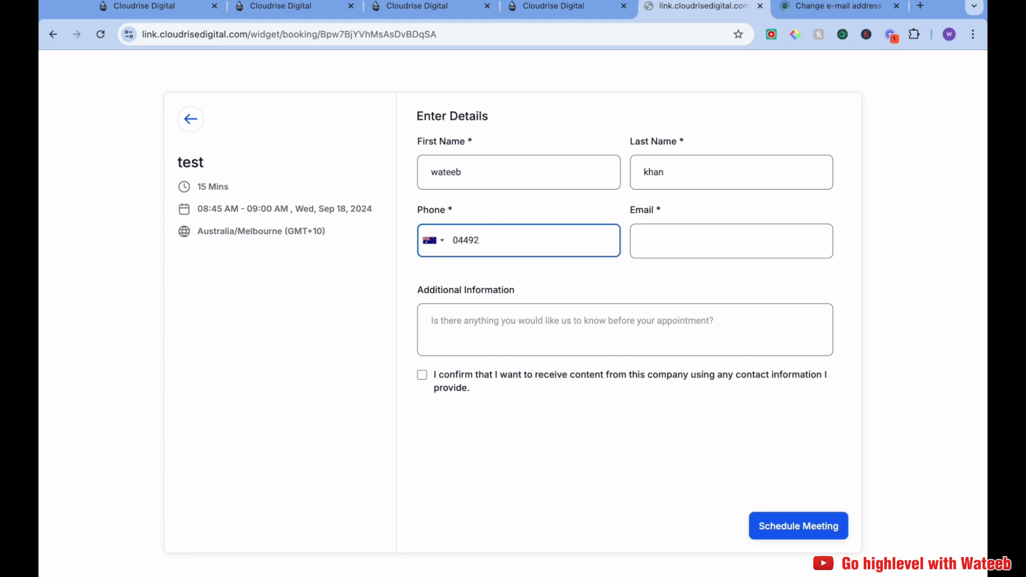
type("3")
Copy the temporary email address into the booking form's Email field and tick the consent checkbox
left_click(661, 250)
left_click(823, 7)
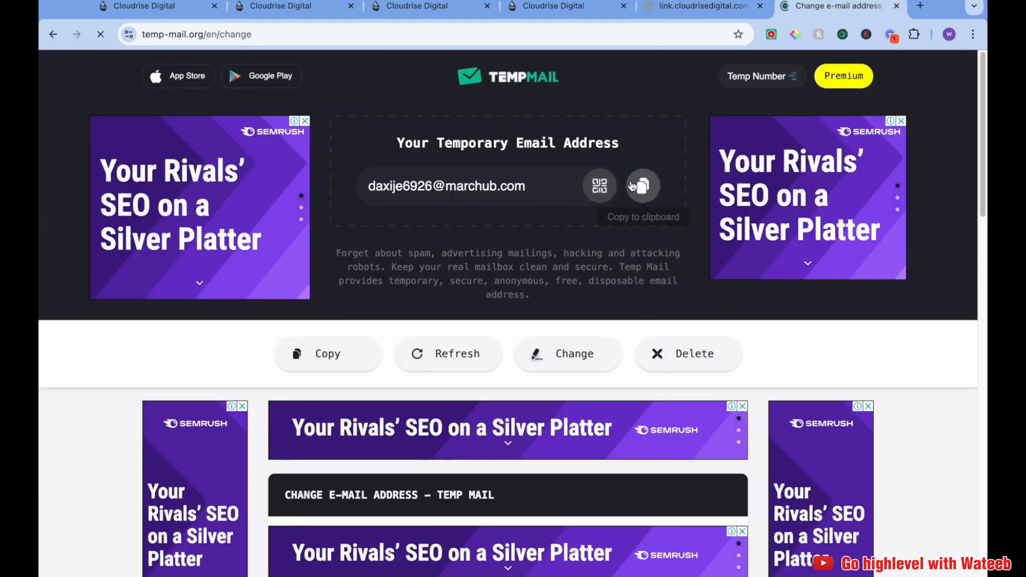
left_click(643, 185)
key("ctrl+shift+Tab")
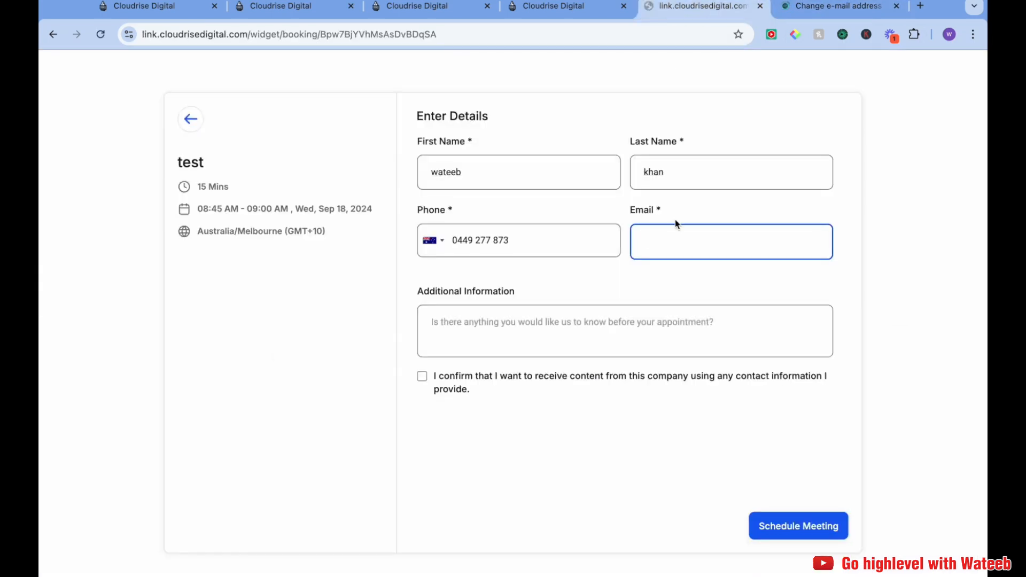
key("ctrl+Tab")
left_click(517, 214)
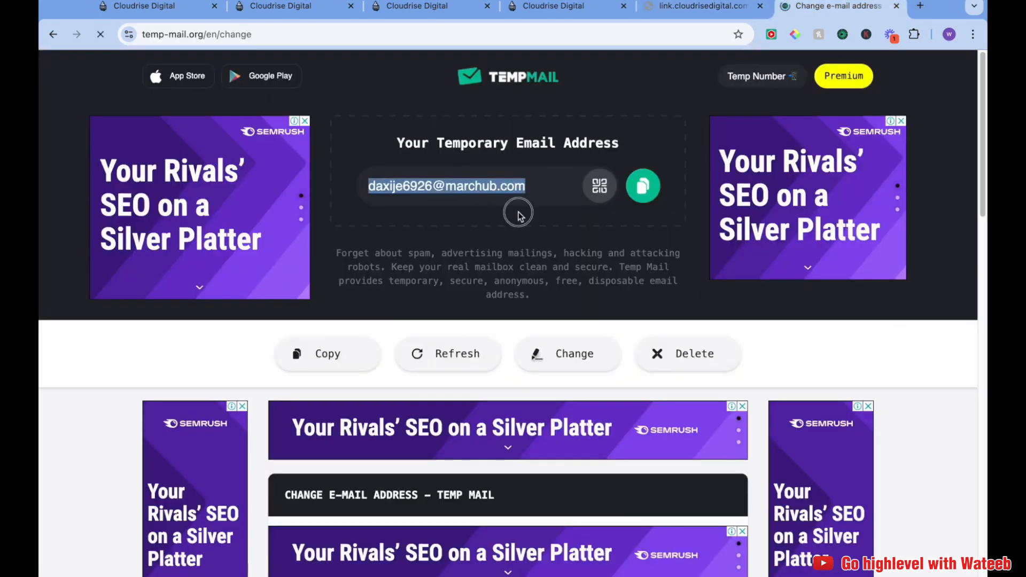
left_click(682, 16)
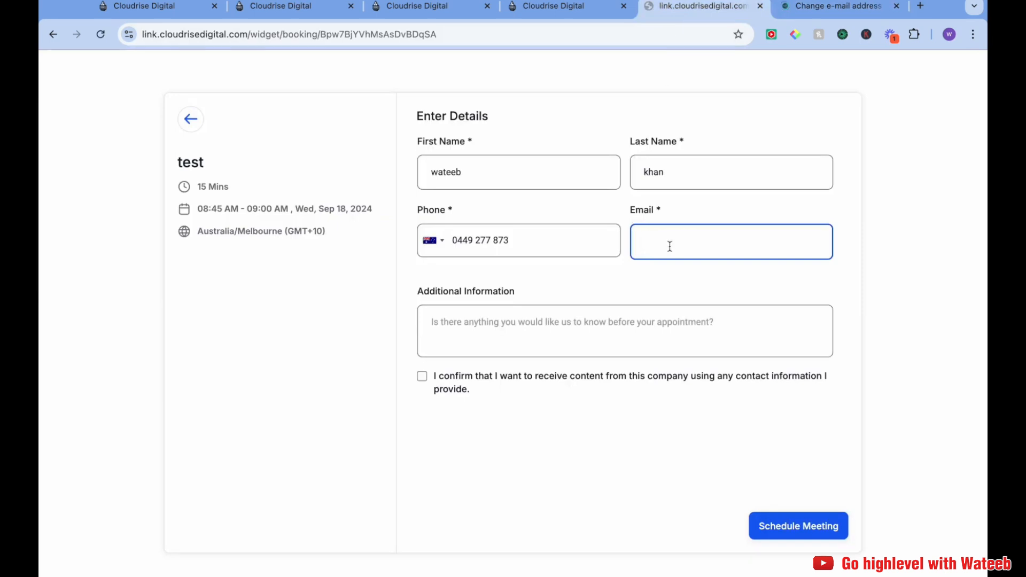
key("ctrl+v")
left_click(671, 284)
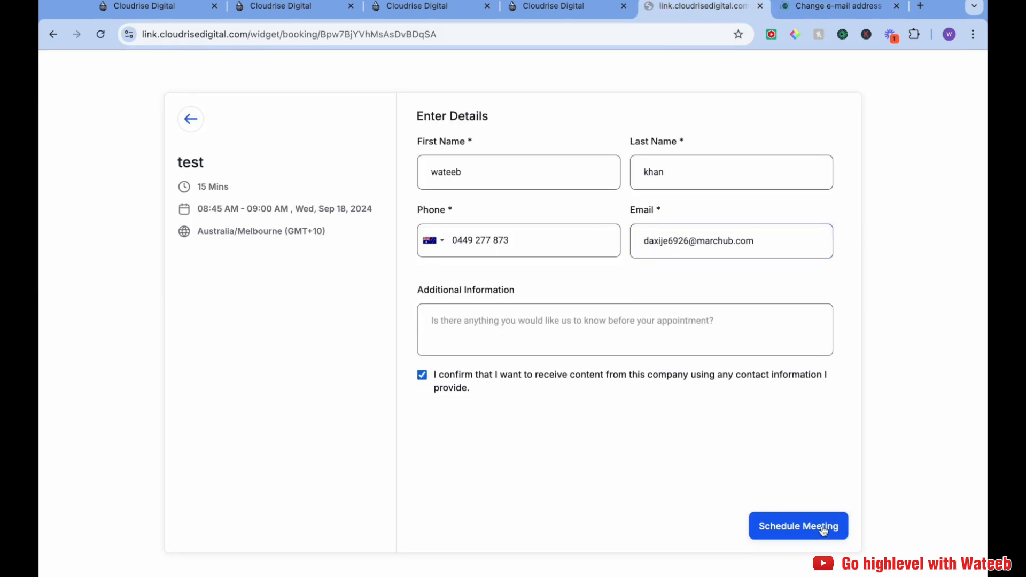
Stay on the inbound workflow page and save the inbound workflow
left_click(591, 7)
left_click(453, 7)
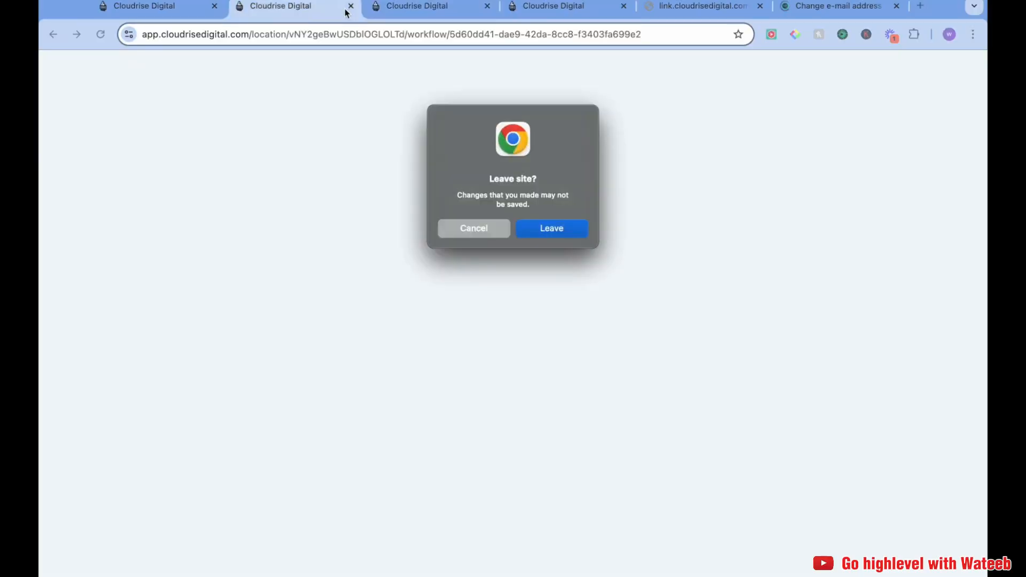
left_click(497, 229)
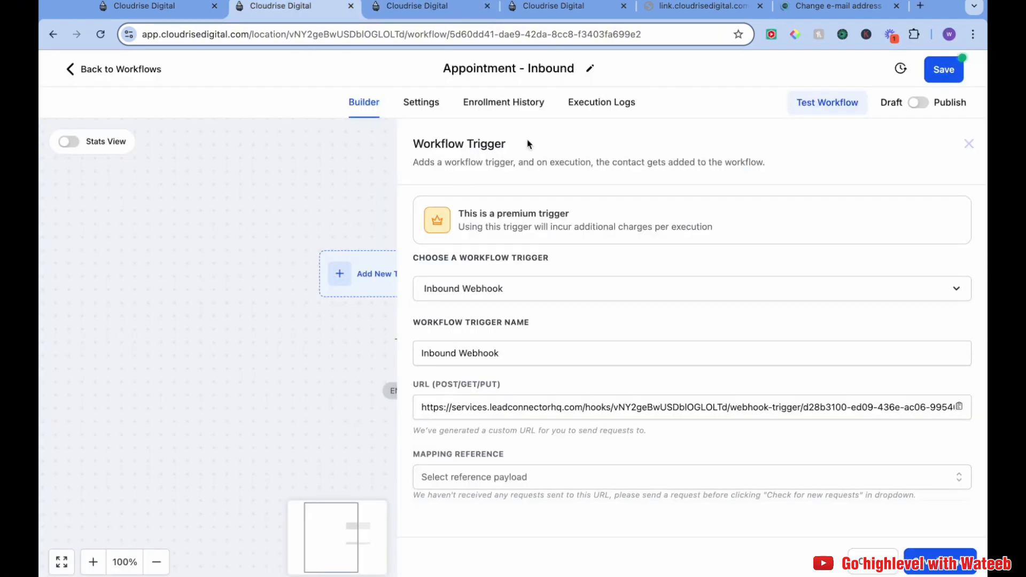
left_click(923, 104)
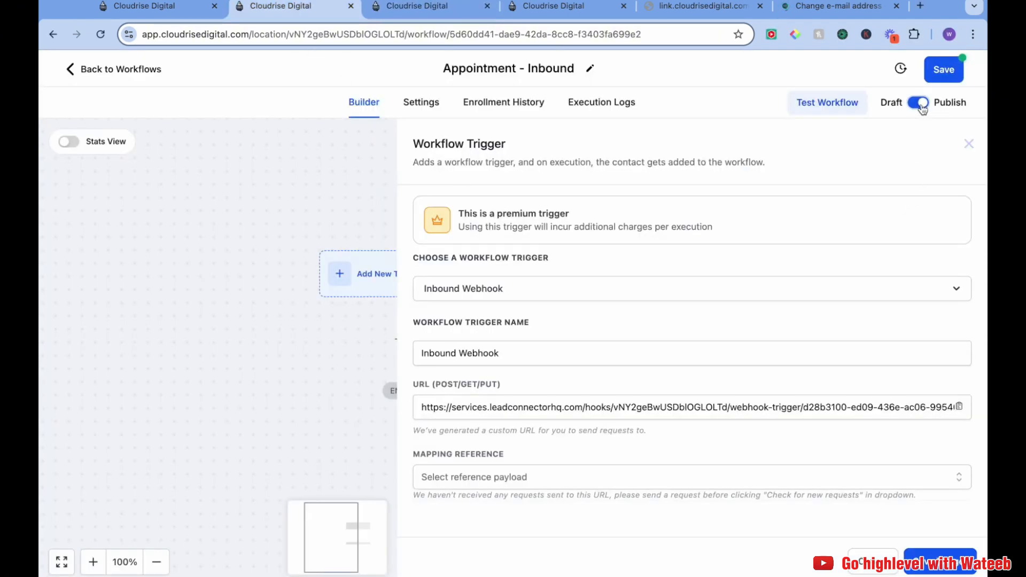
left_click(941, 81)
Submit the booking form to schedule the test meeting
left_click(426, 6)
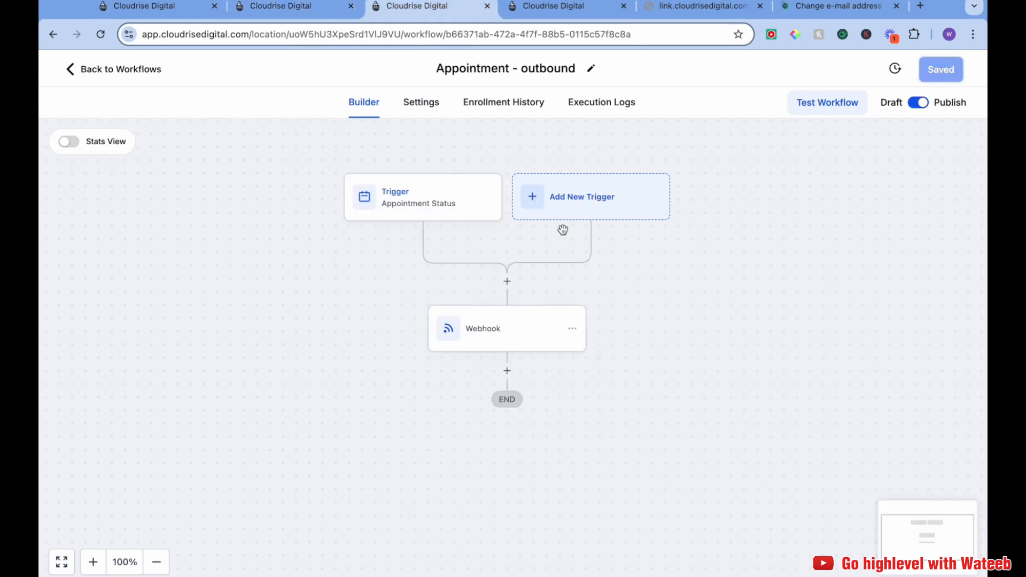
left_click(602, 117)
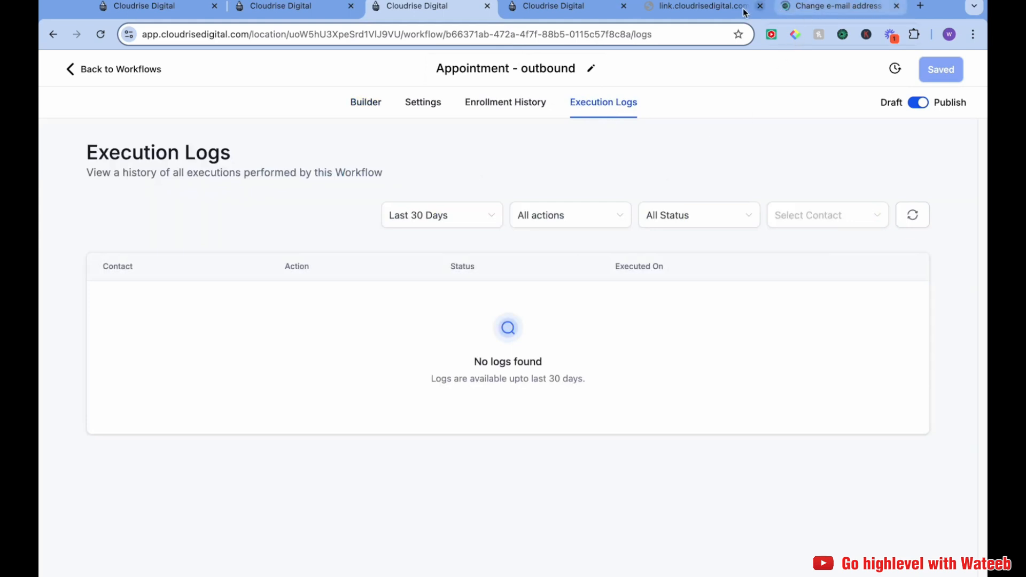
left_click(694, 6)
left_click(779, 528)
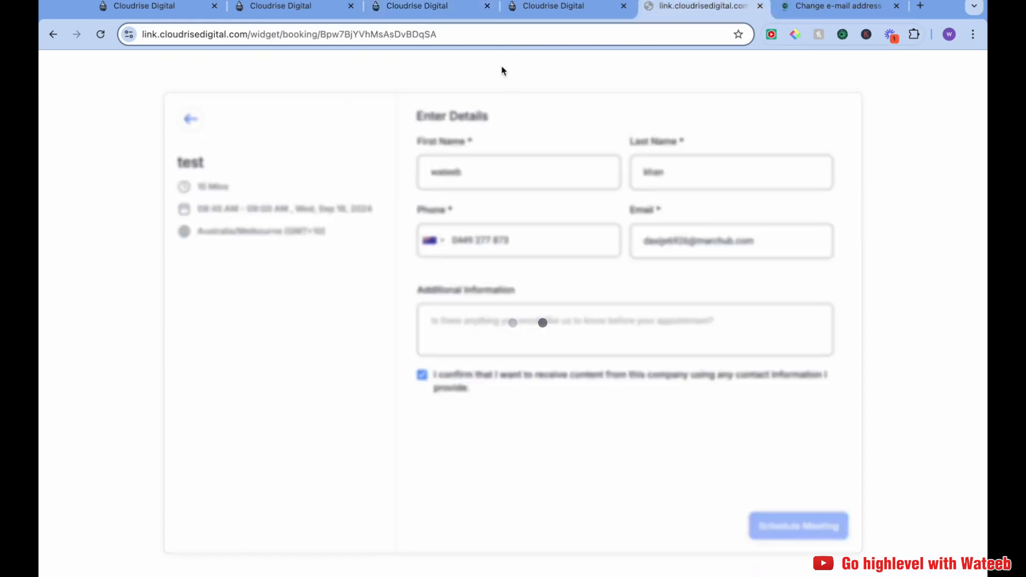
Review the outbound workflow's execution logs for the new appointment's webhook run
left_click(447, 12)
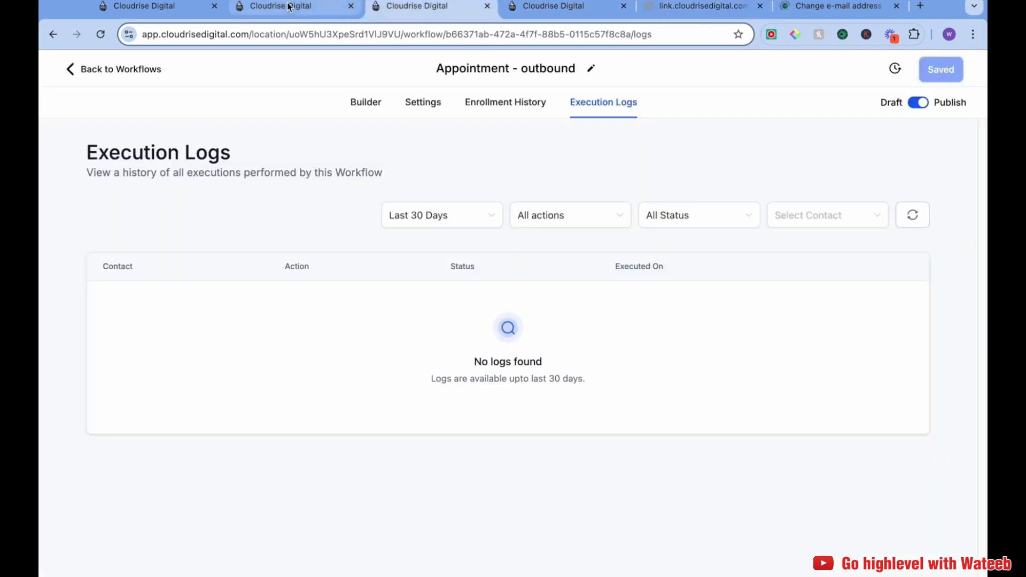
left_click(289, 7)
left_click(463, 12)
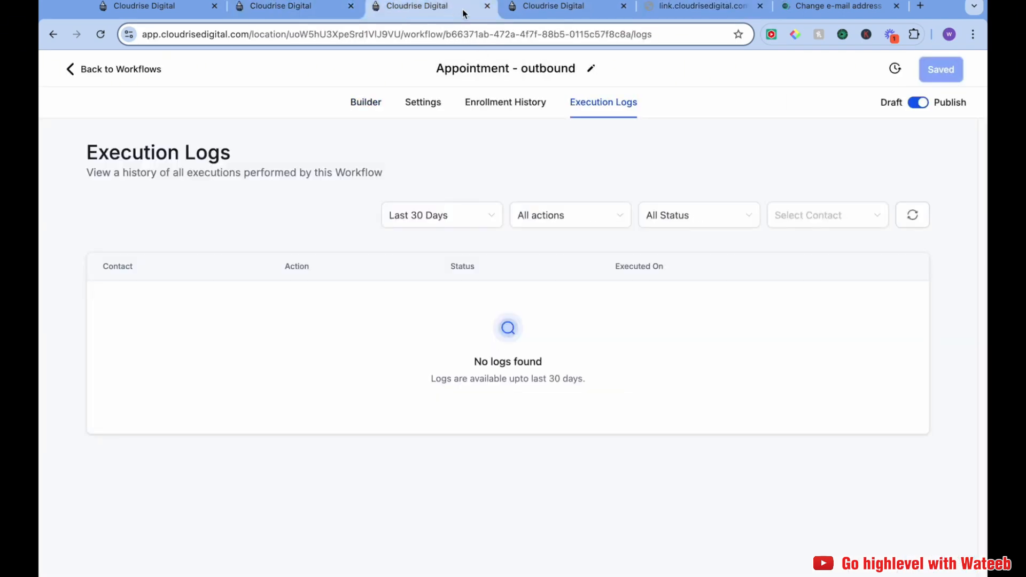
left_click(570, 13)
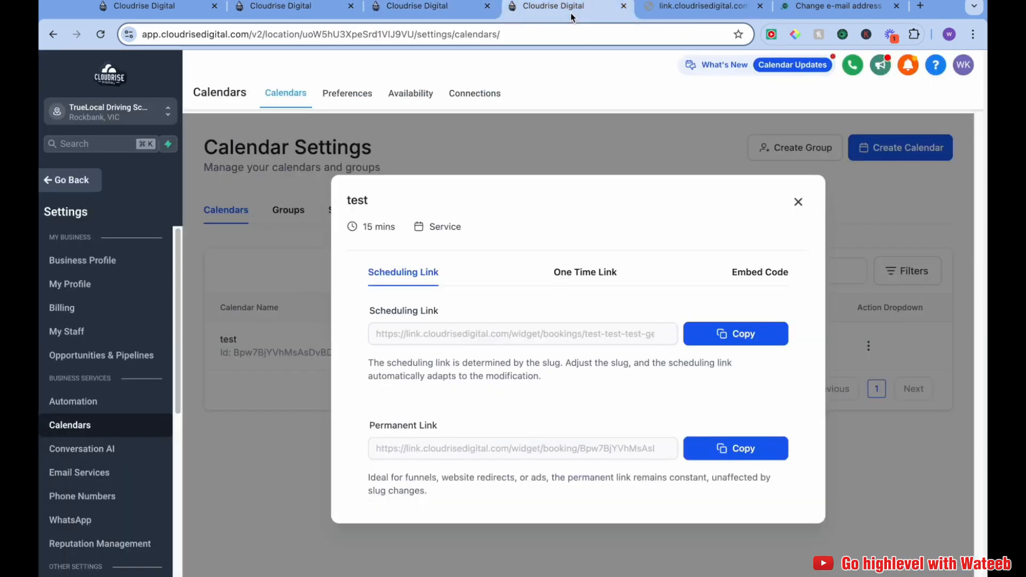
left_click(437, 4)
left_click(366, 102)
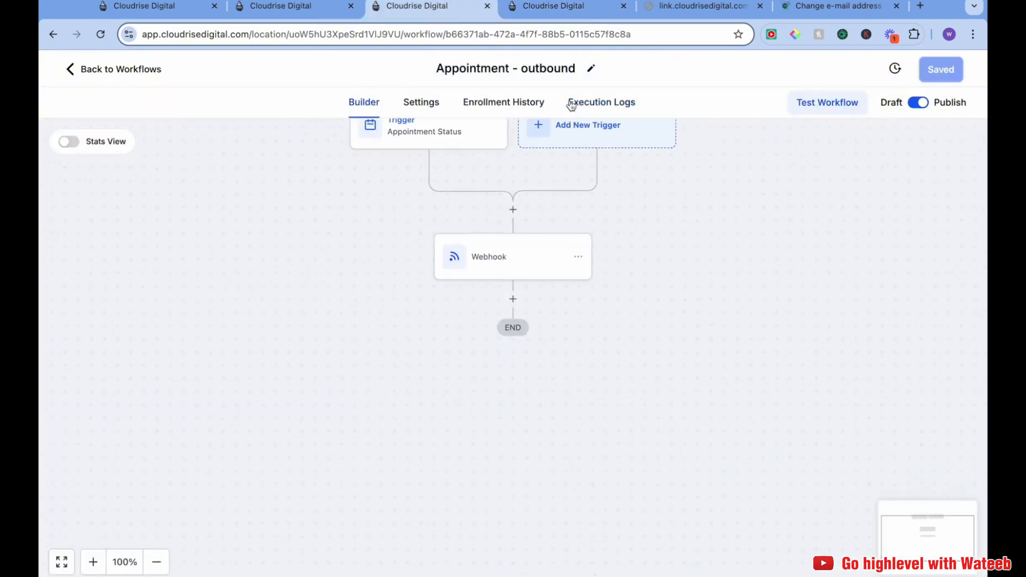
left_click(569, 103)
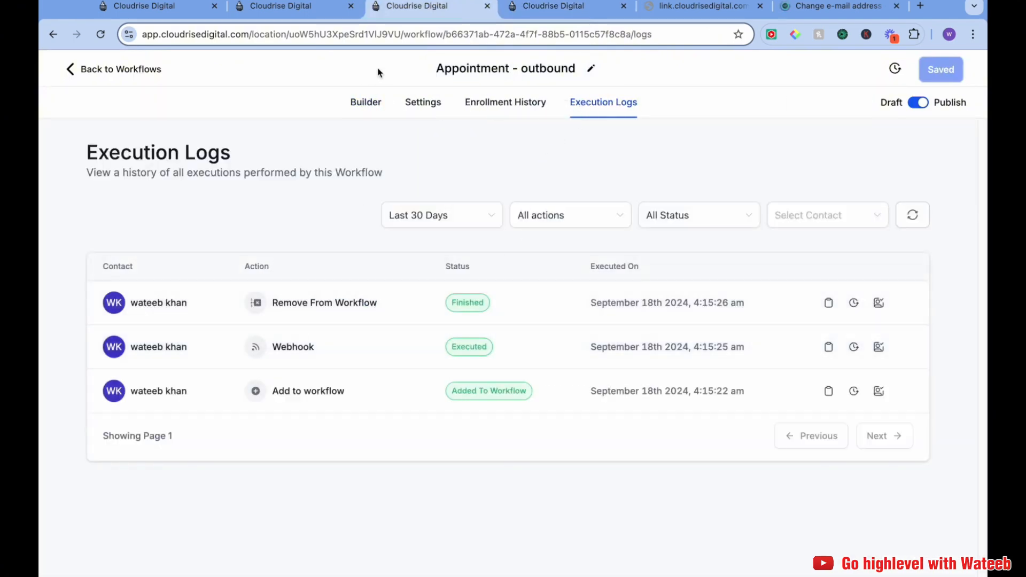
left_click(368, 105)
left_click(556, 7)
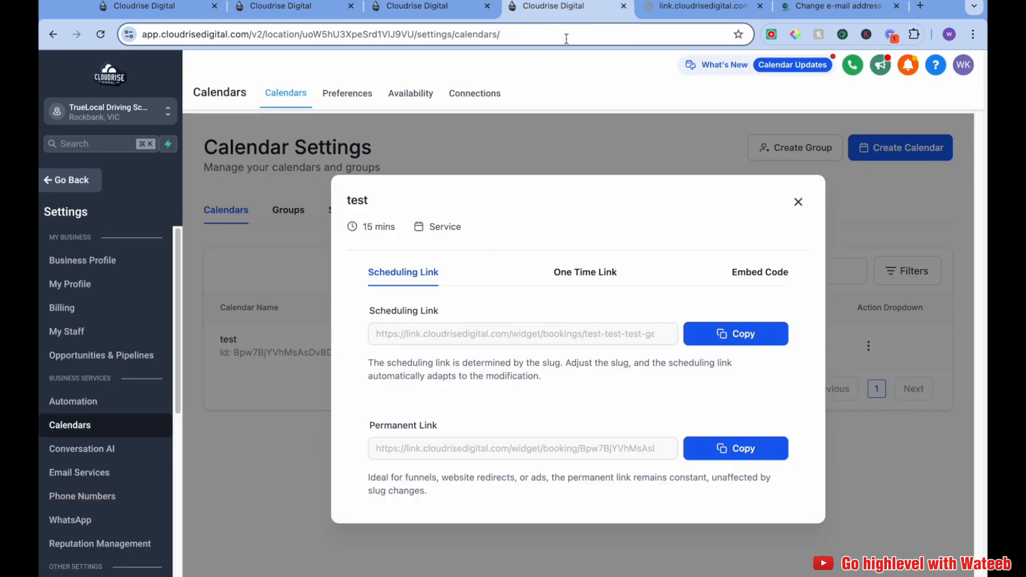
left_click(435, 7)
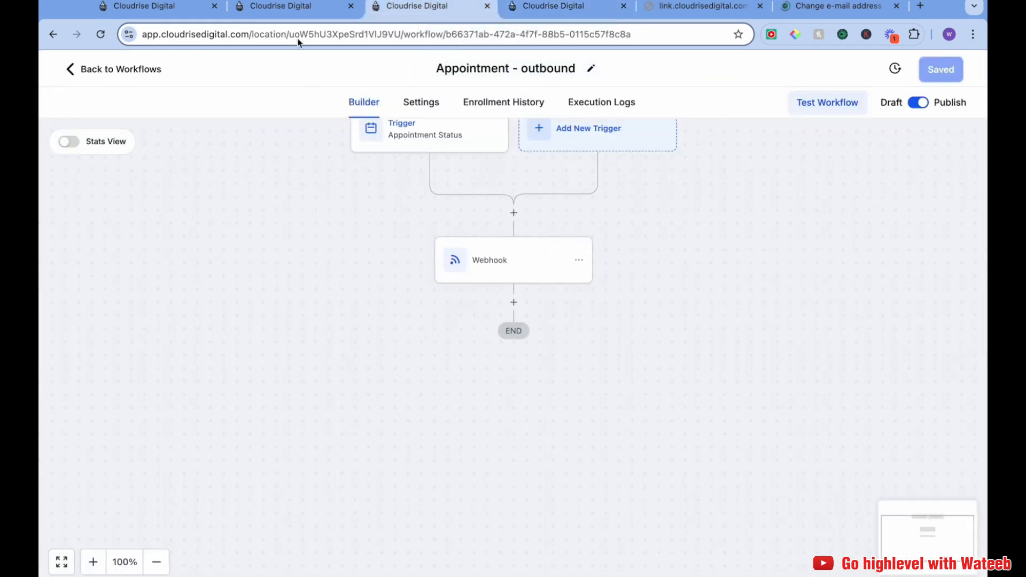
Select the newly received request as the inbound webhook trigger's mapping reference
left_click(280, 6)
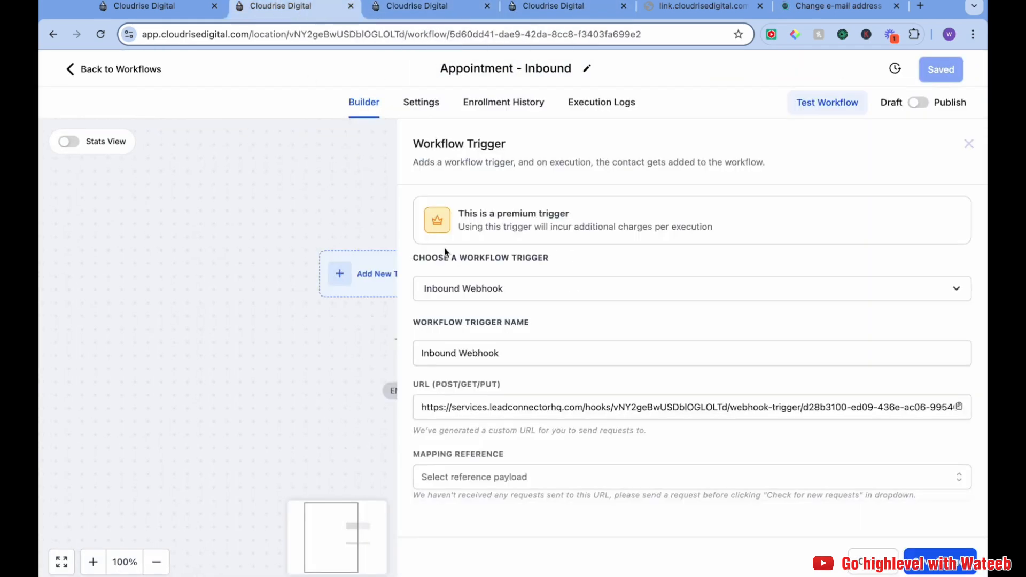
left_click(577, 480)
left_click(606, 492)
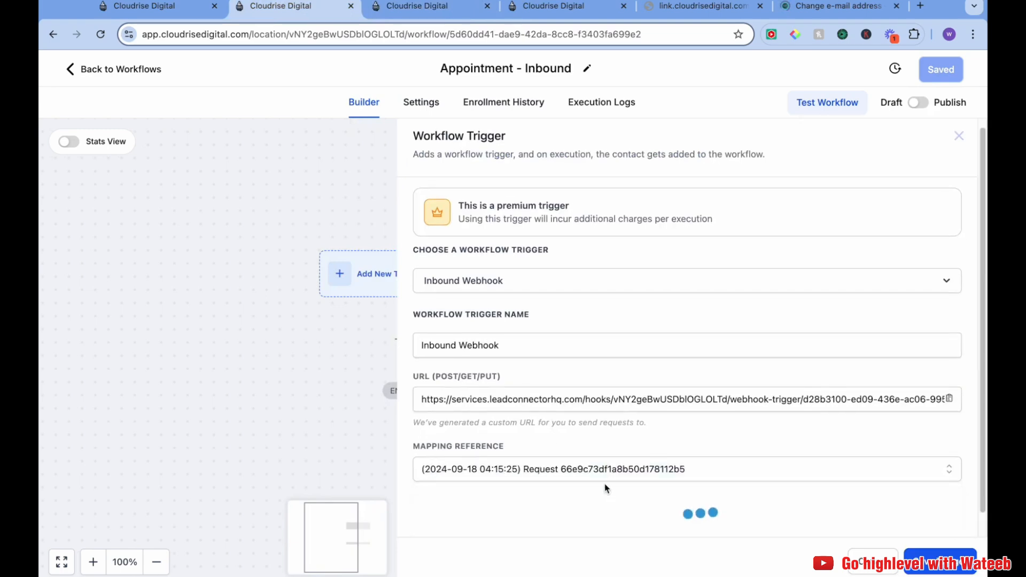
Review the received request's JSON payload shown in the inbound trigger's mapping reference
scroll(701, 408, "down", 10)
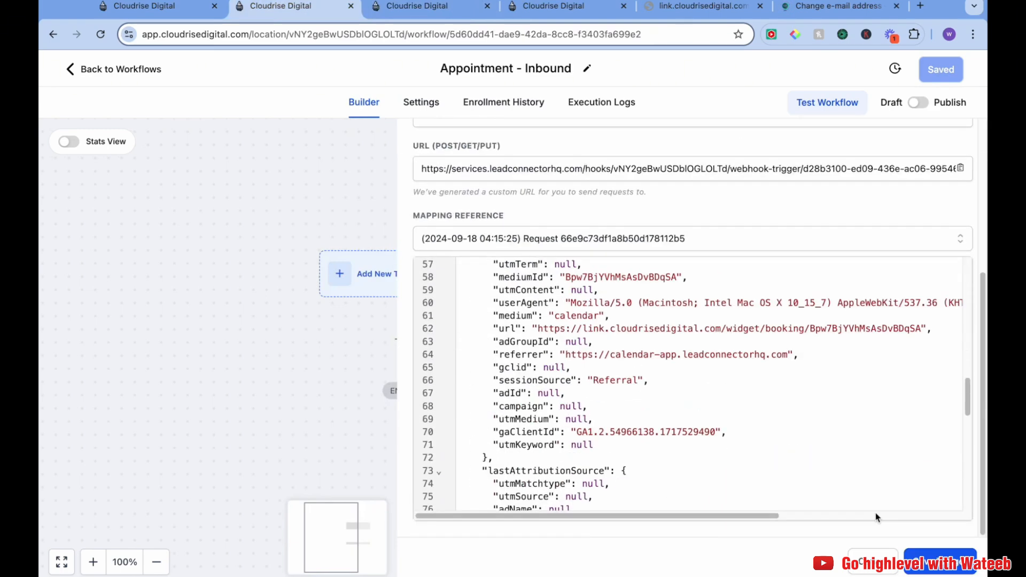
scroll(863, 515, "down", 5)
scroll(694, 406, "up", 20)
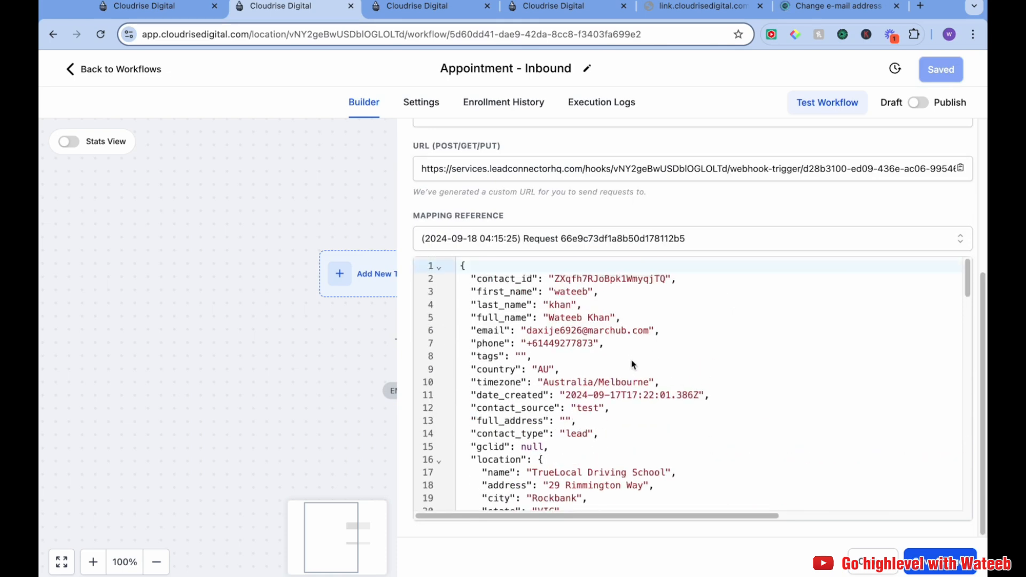
left_click_drag(477, 292, 532, 316)
left_click(492, 333)
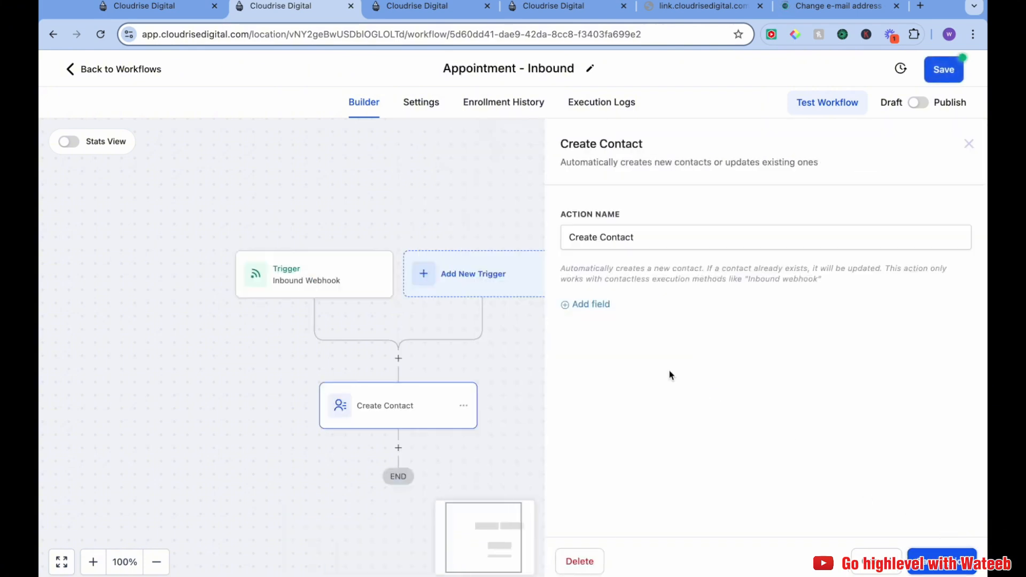
Add a Contact Type field to the Create Contact action
left_click_drag(519, 355, 508, 287)
left_click_drag(520, 351, 521, 324)
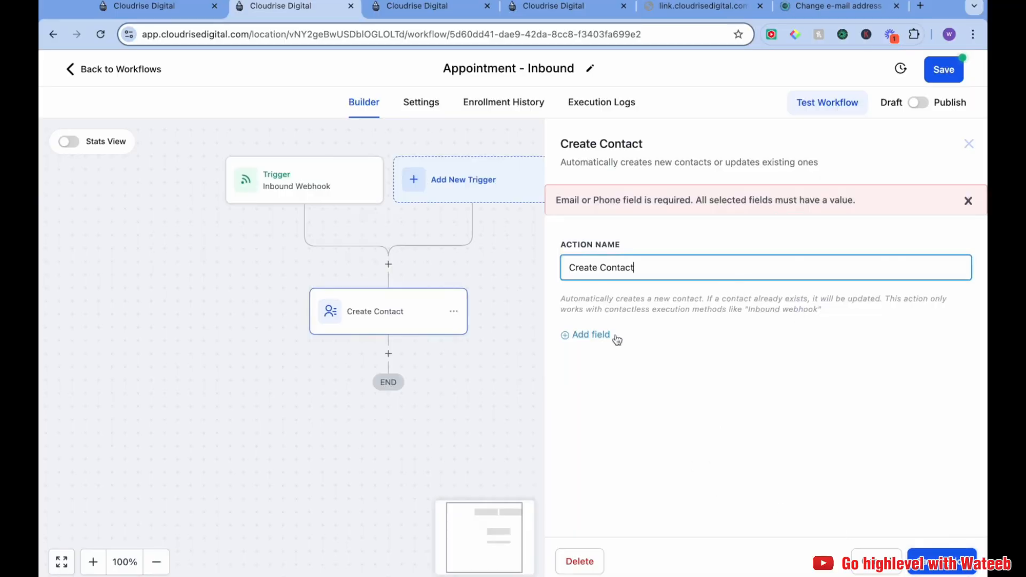
left_click(608, 336)
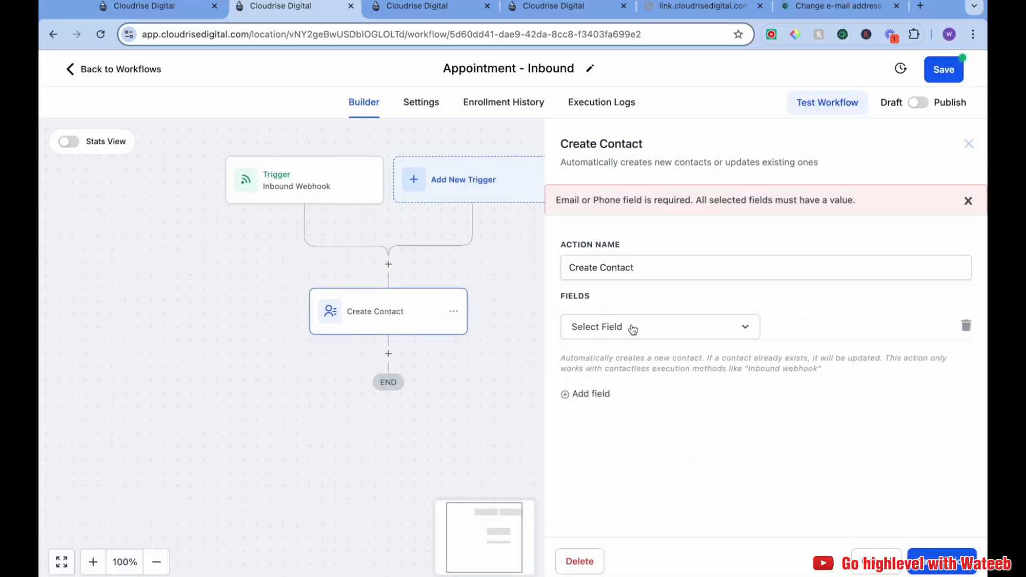
left_click(633, 329)
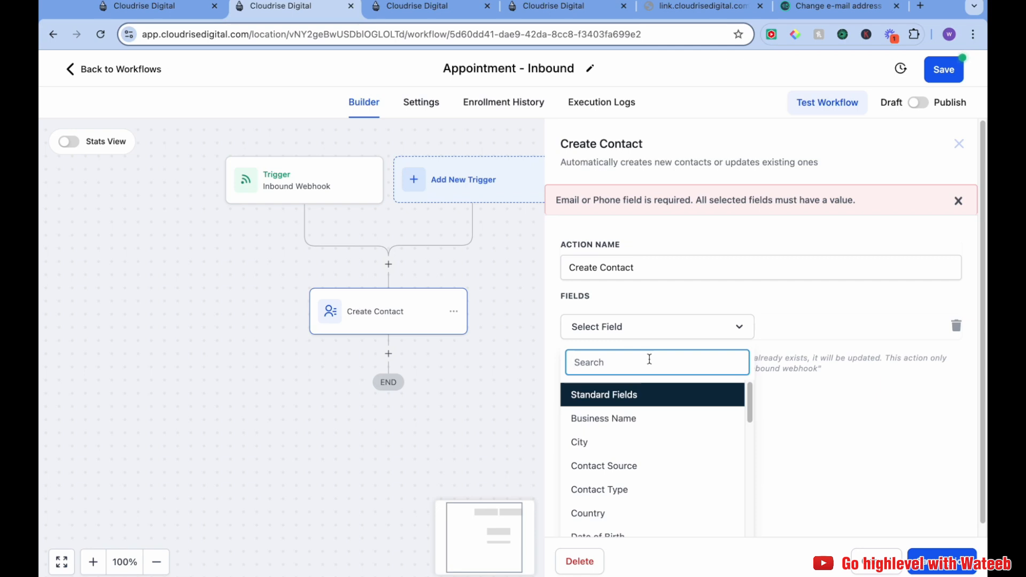
type("c")
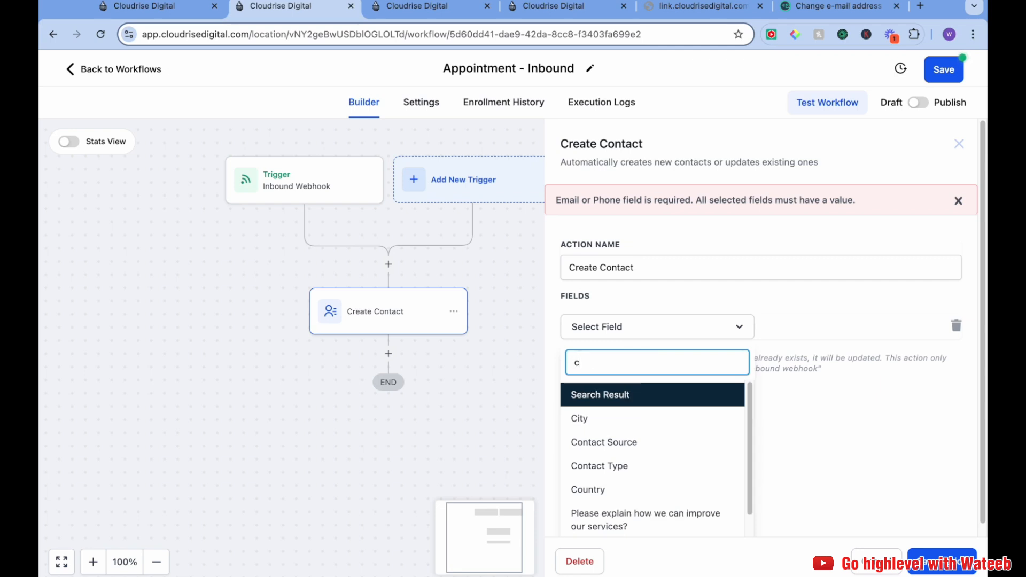
type("on")
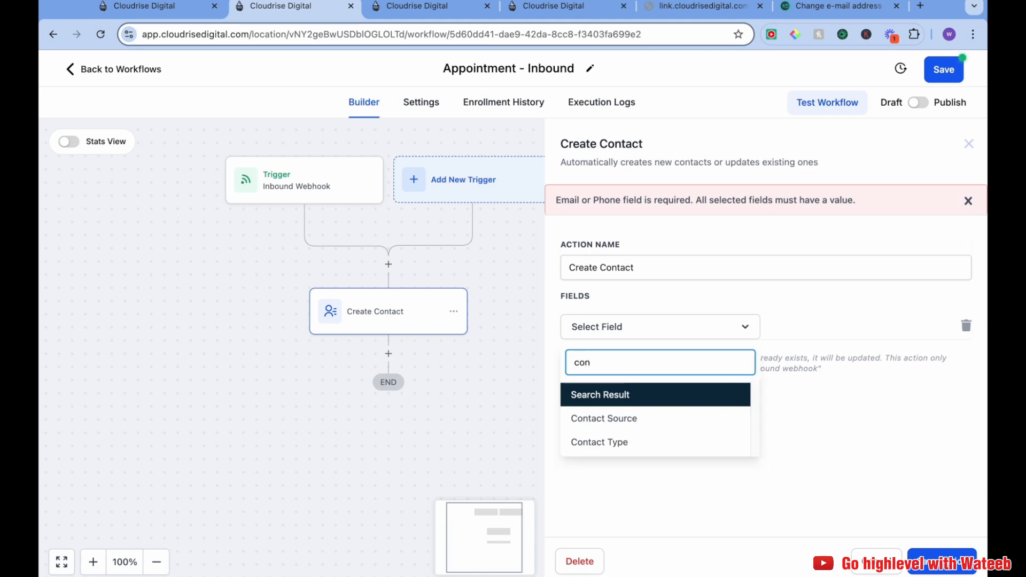
type("t")
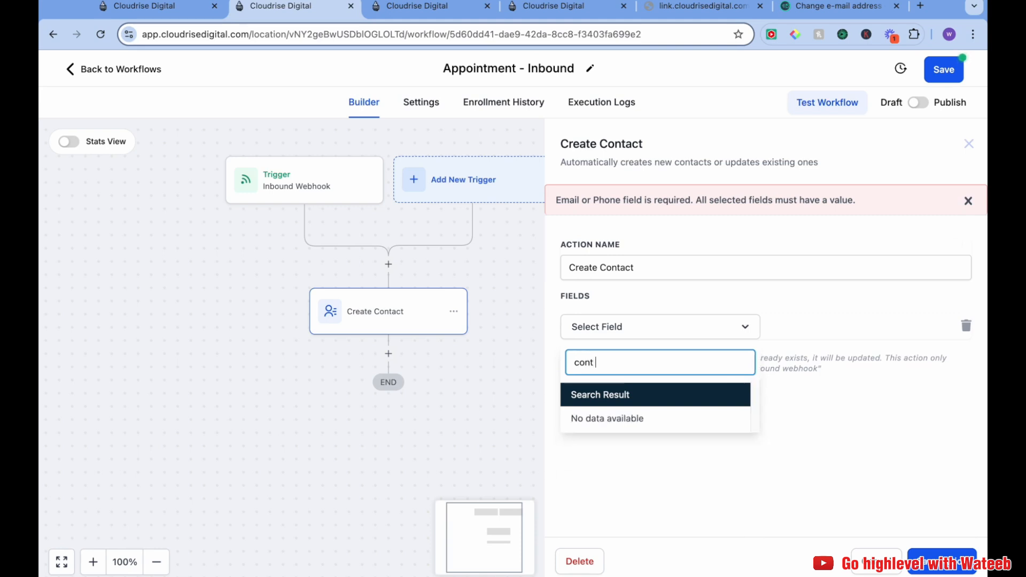
key("BackSpace")
key("BackSpace")
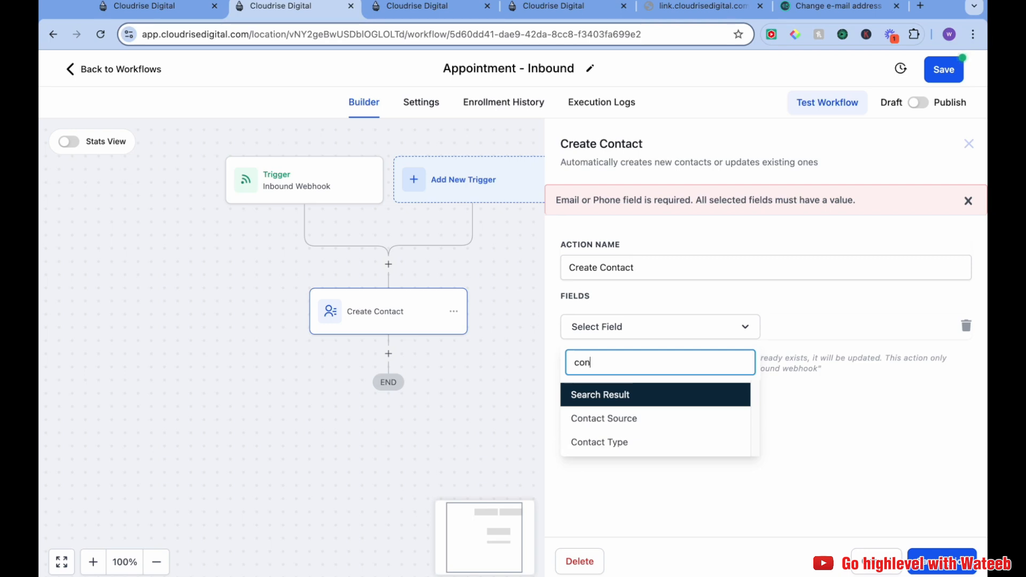
left_click(648, 446)
Map the Contact Type field to the inbound webhook trigger's Contact_type value
left_click(840, 326)
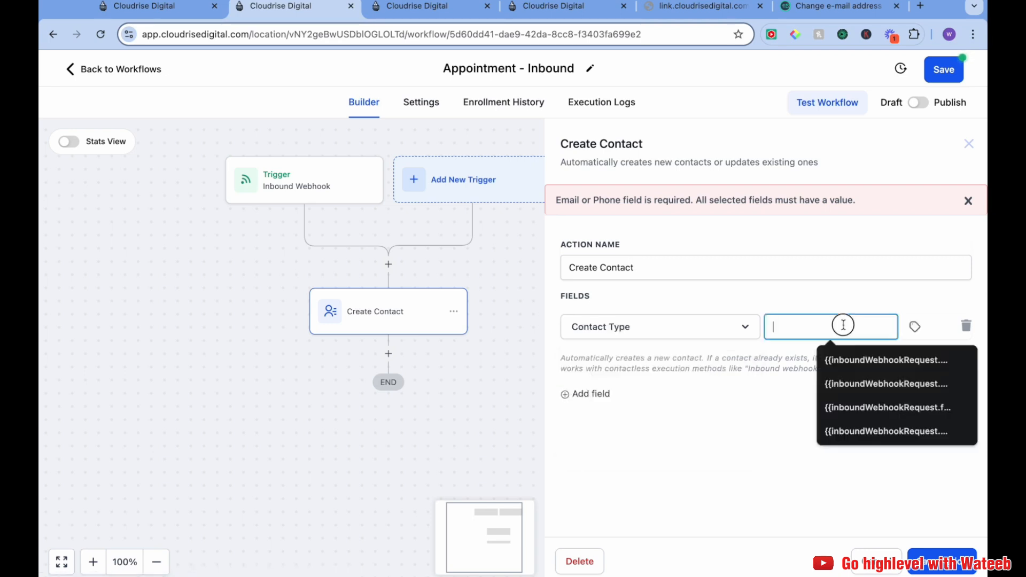
left_click(910, 328)
left_click(898, 394)
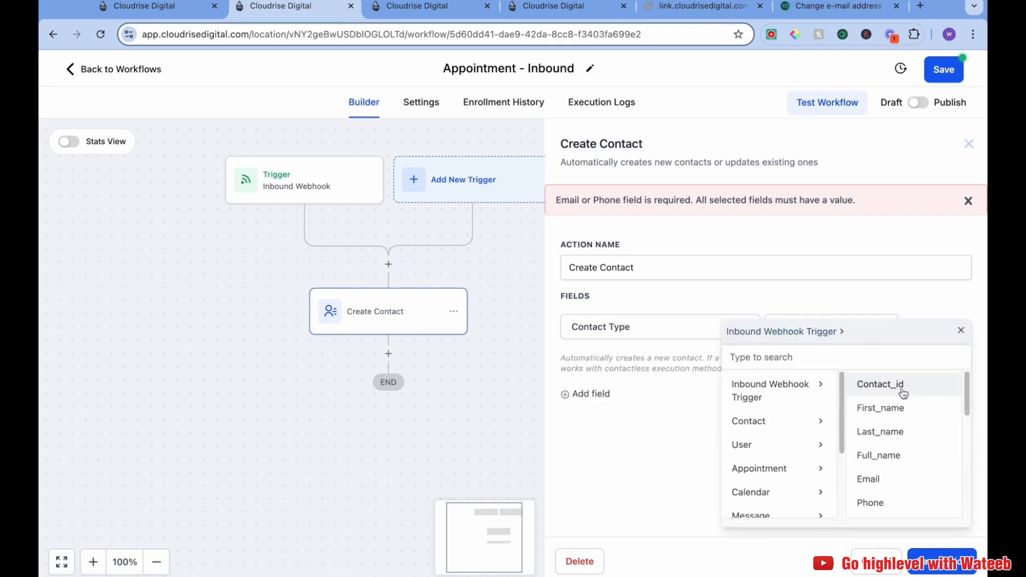
scroll(908, 459, "down", 3)
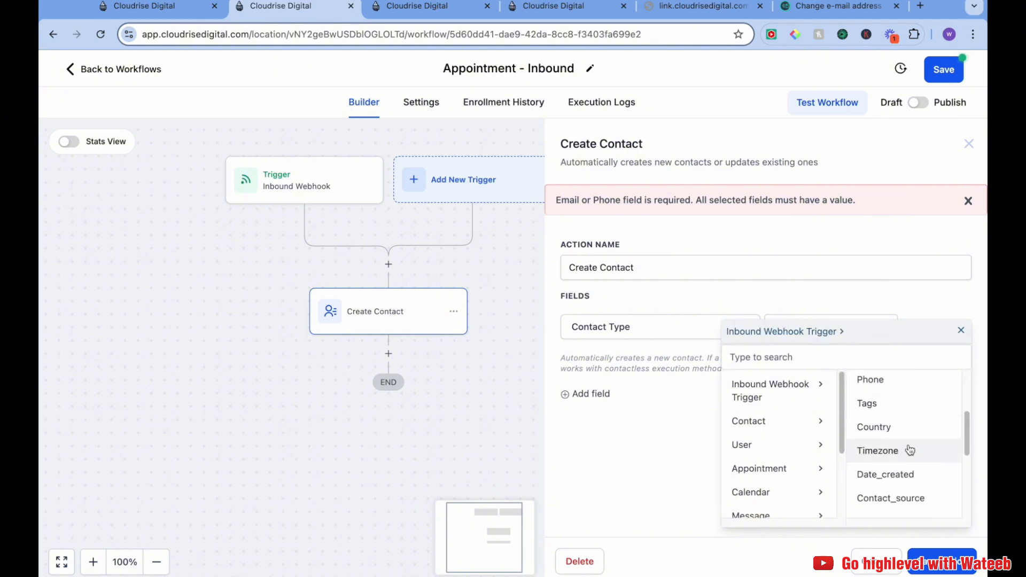
scroll(909, 462, "down", 3)
scroll(906, 454, "up", 1)
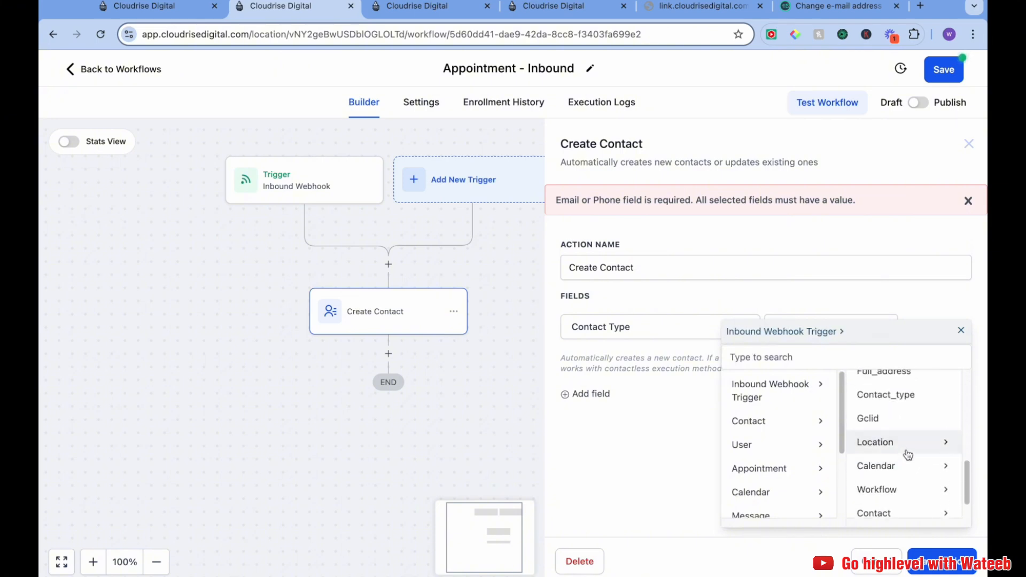
left_click(903, 398)
triple_click(838, 326)
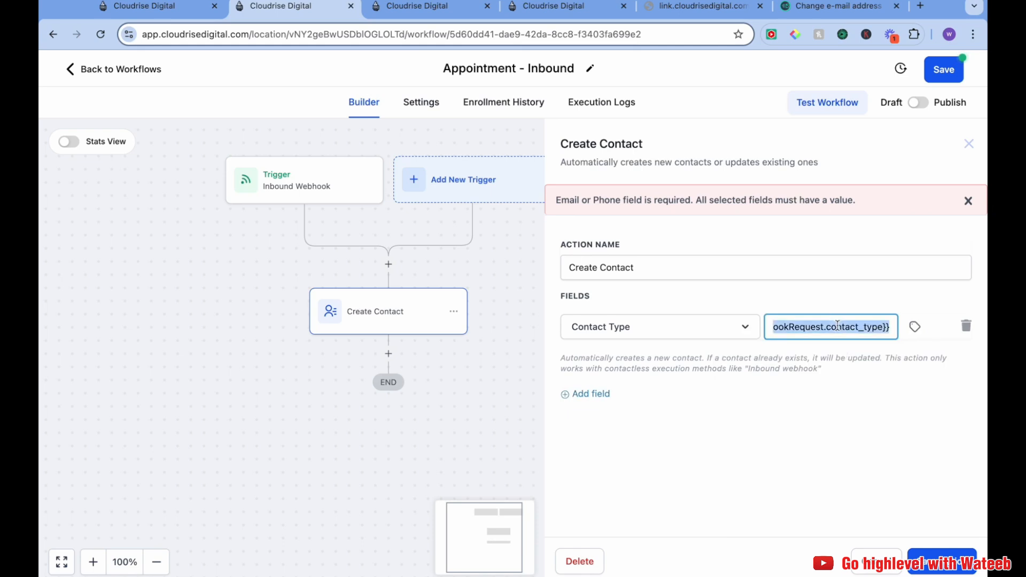
key("BackSpace")
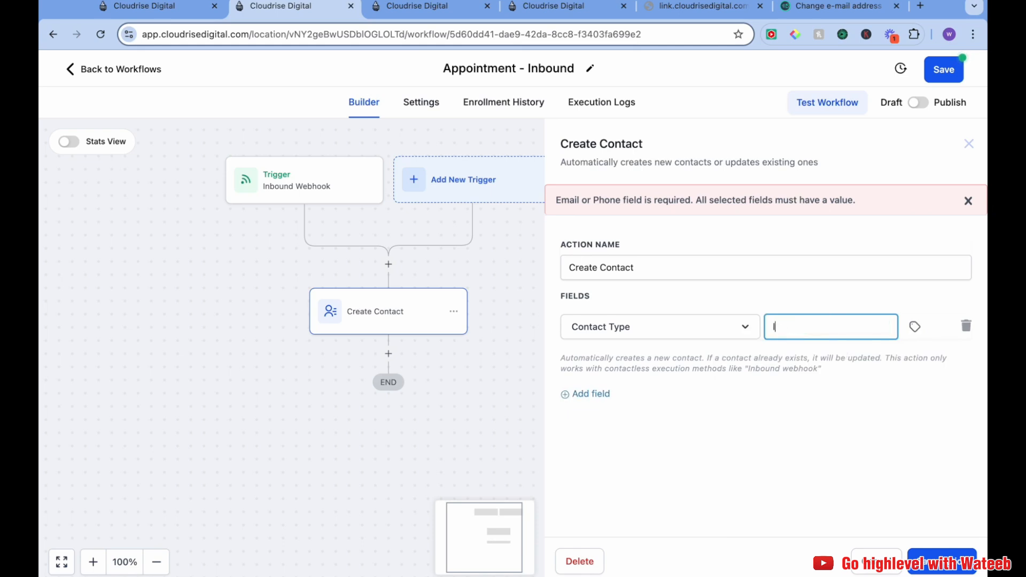
key("ctrl+v")
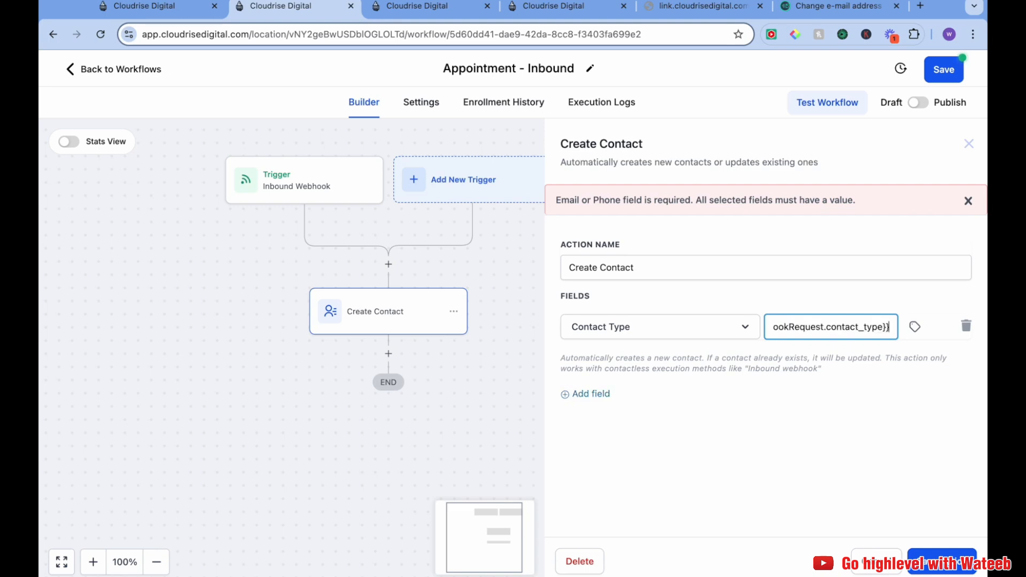
left_click(905, 372)
left_click(854, 325)
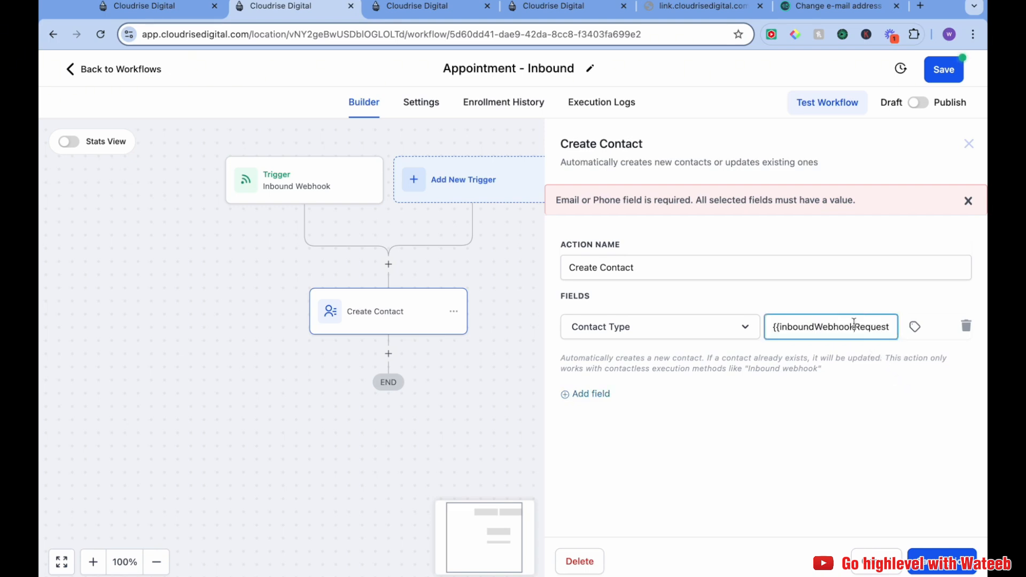
left_click(861, 371)
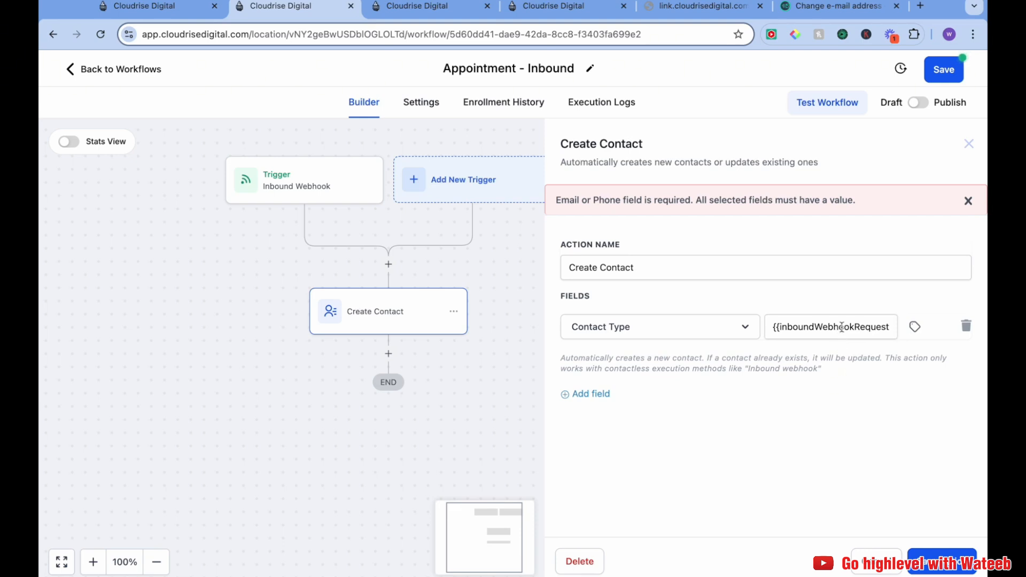
left_click_drag(808, 331, 873, 351)
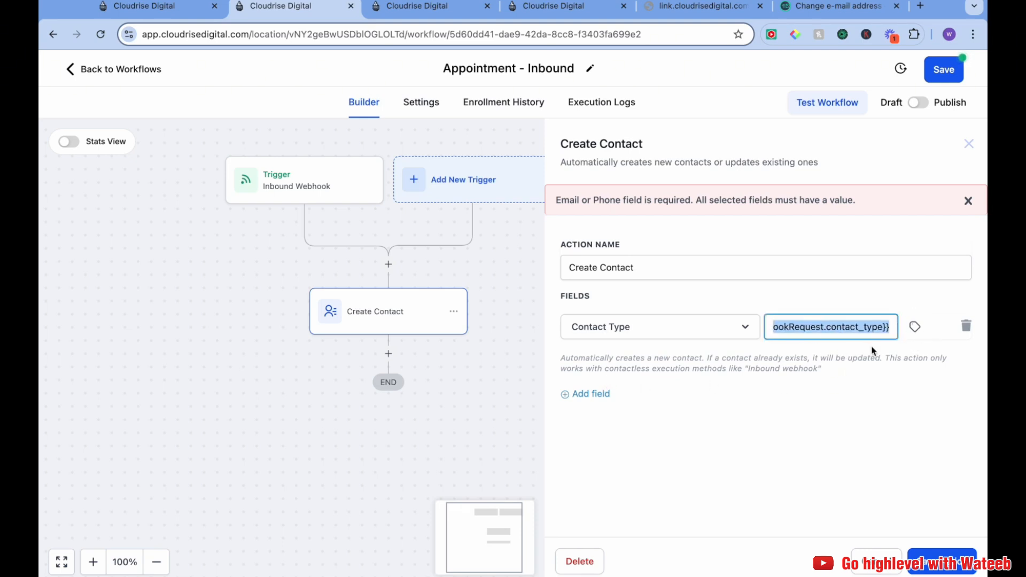
Add a First Name field mapped to the inbound webhook trigger's First_name value
left_click(589, 393)
left_click(624, 370)
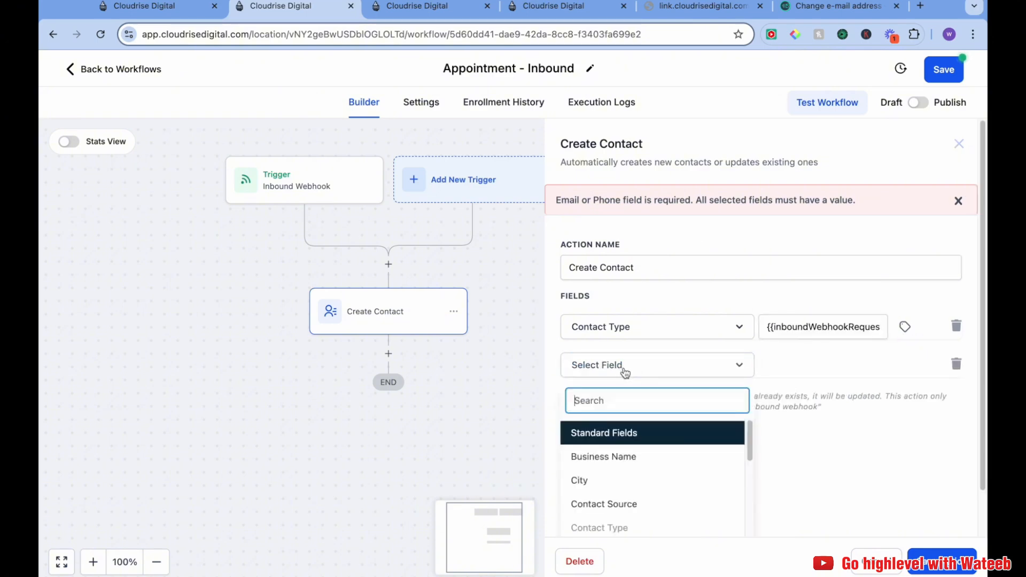
type("fir")
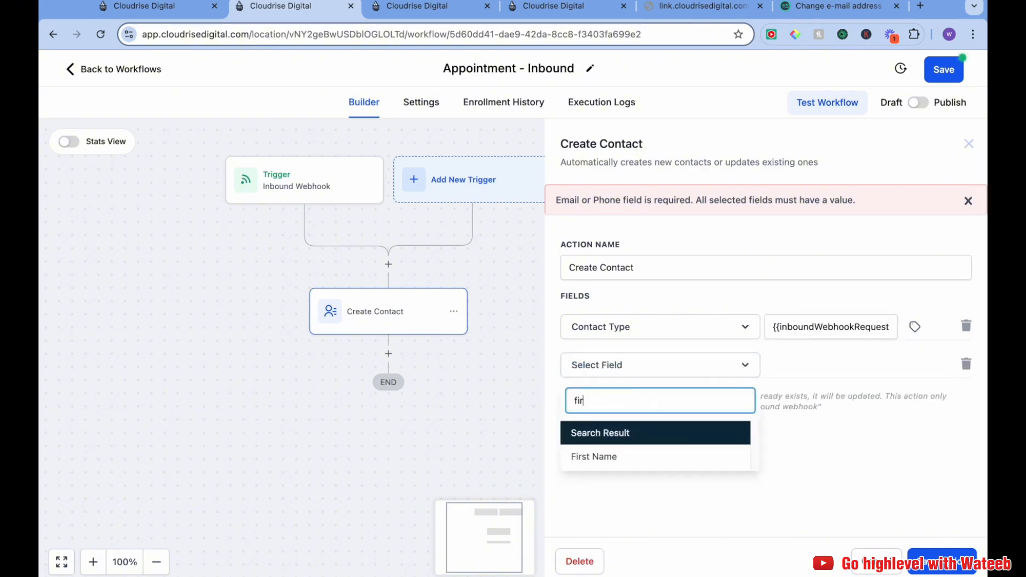
left_click(640, 456)
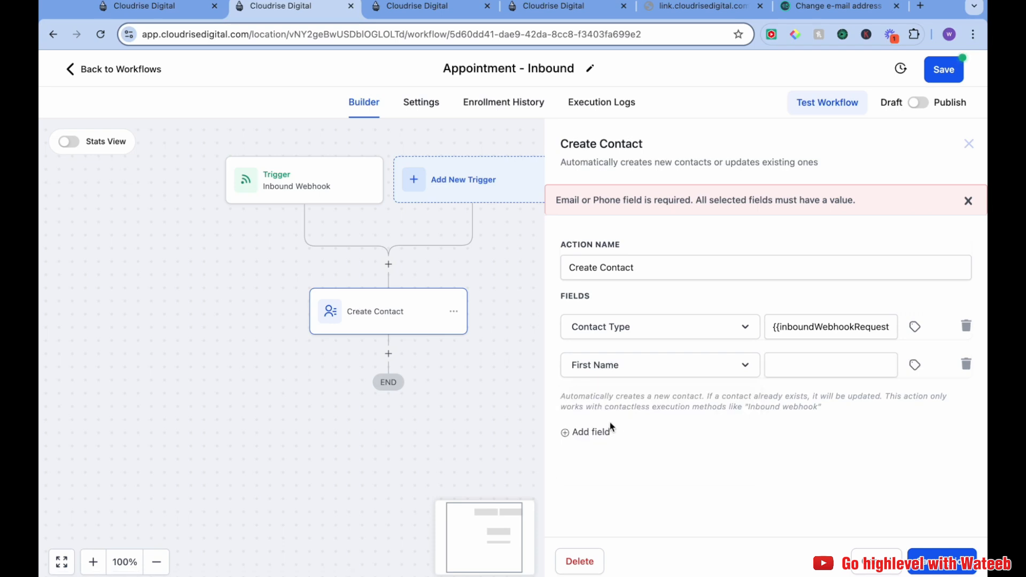
left_click(809, 370)
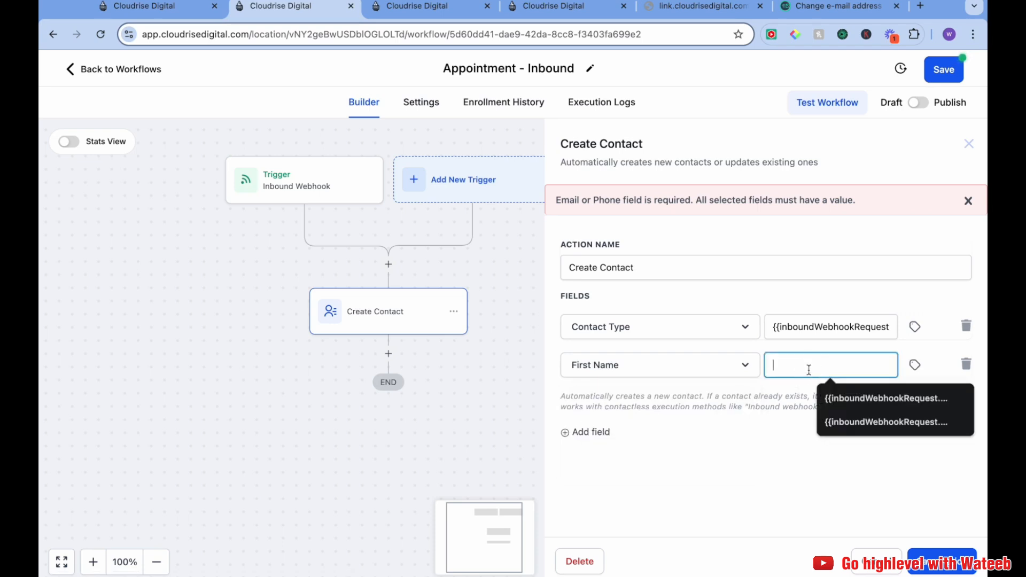
left_click(912, 366)
left_click(866, 422)
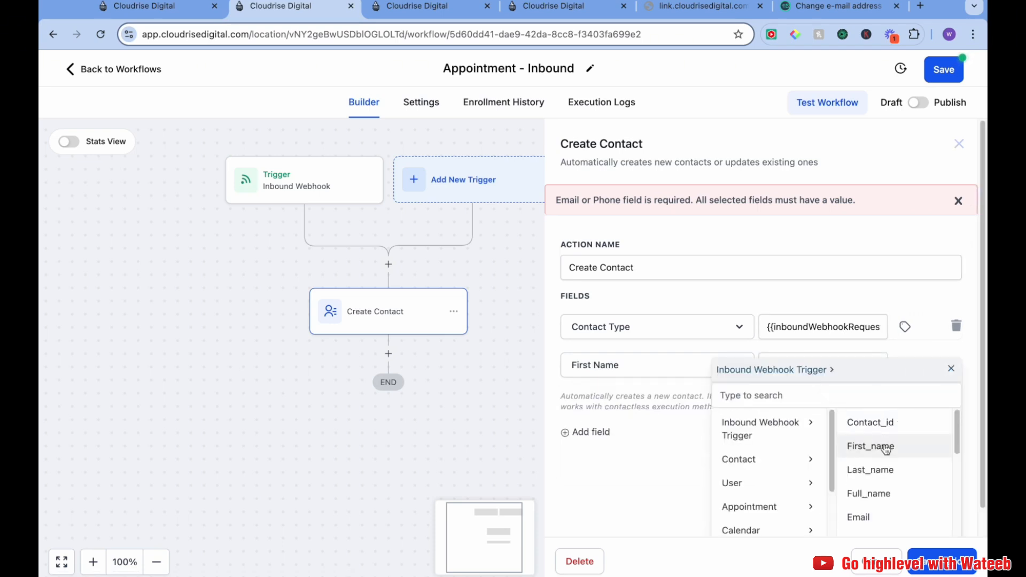
left_click(877, 446)
Add a Last Name field mapped to the inbound webhook trigger's Last_name value
left_click(585, 432)
left_click(614, 408)
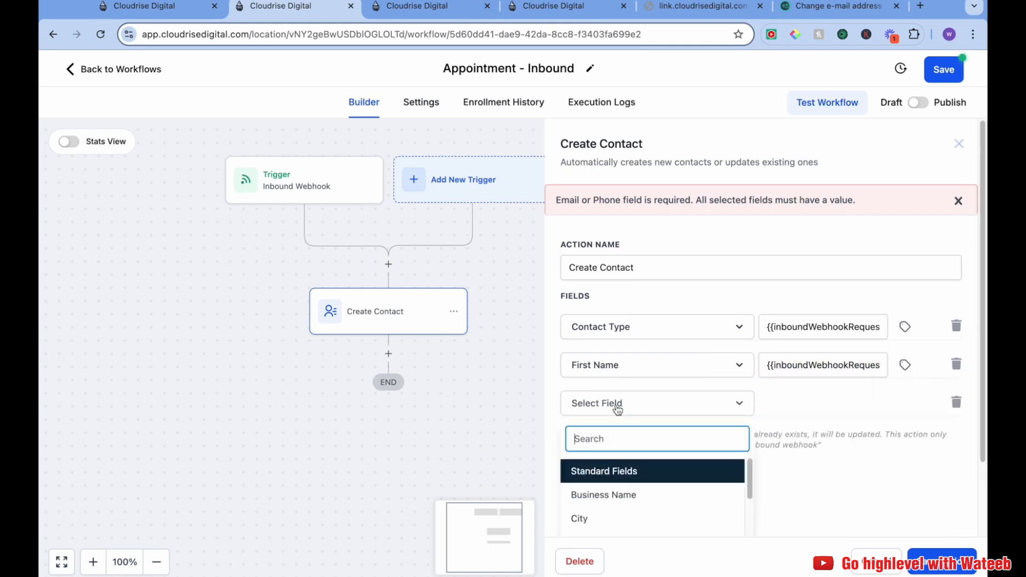
type("last")
left_click(639, 492)
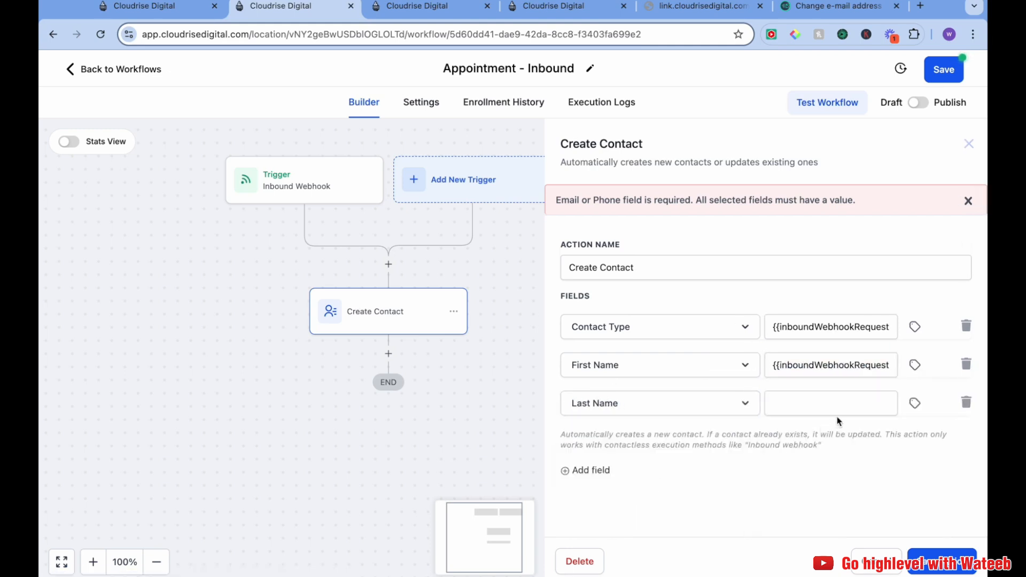
left_click(844, 405)
left_click(915, 406)
left_click(916, 460)
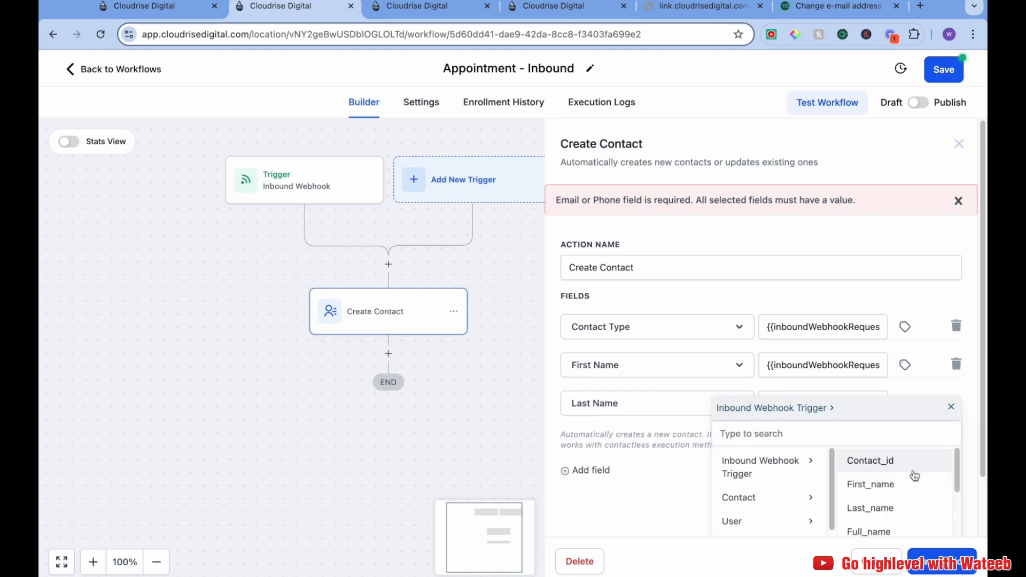
left_click(898, 508)
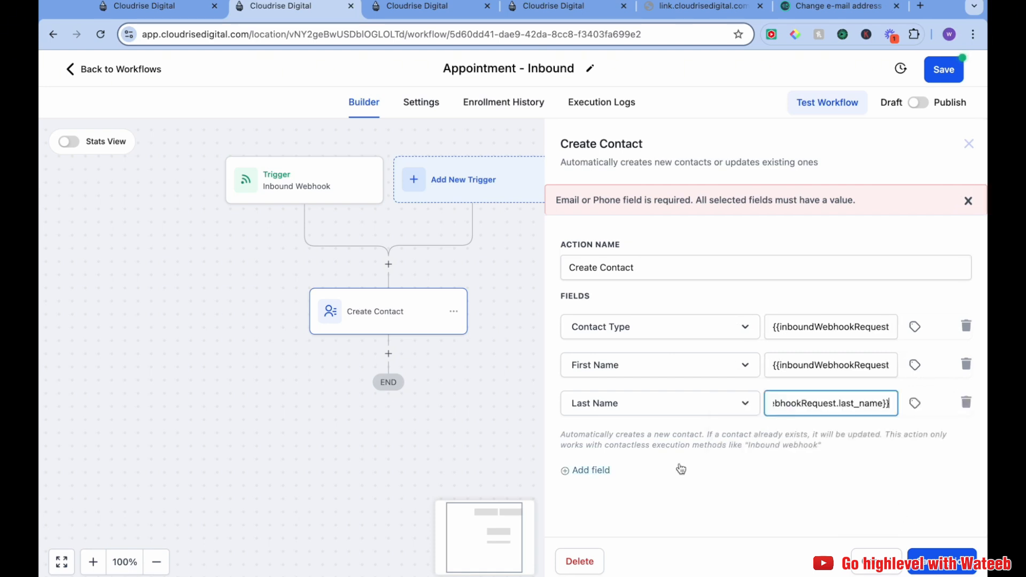
Add an Email field mapped to the inbound webhook trigger's Email value
left_click(597, 469)
left_click(617, 442)
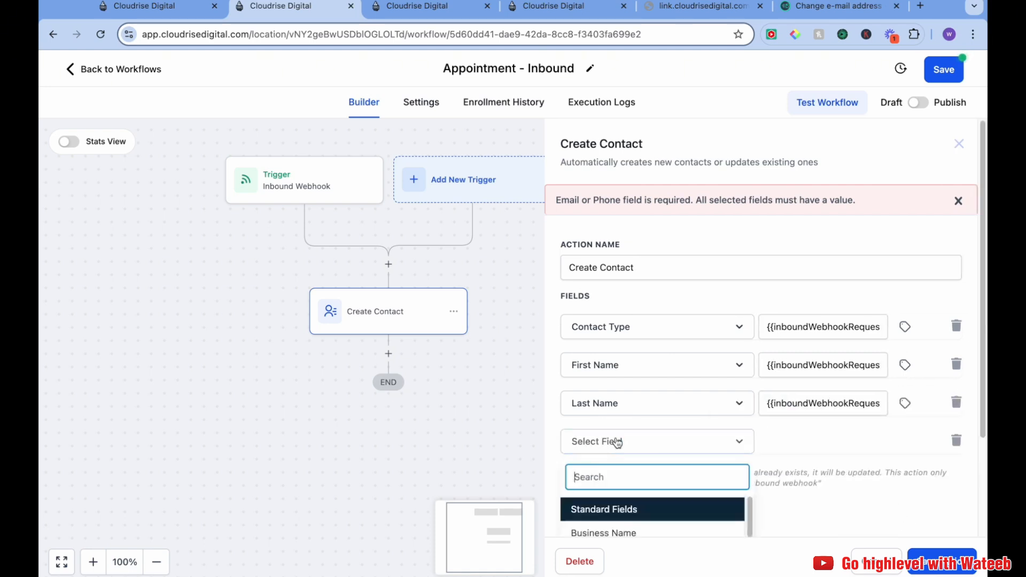
type("em")
left_click(682, 531)
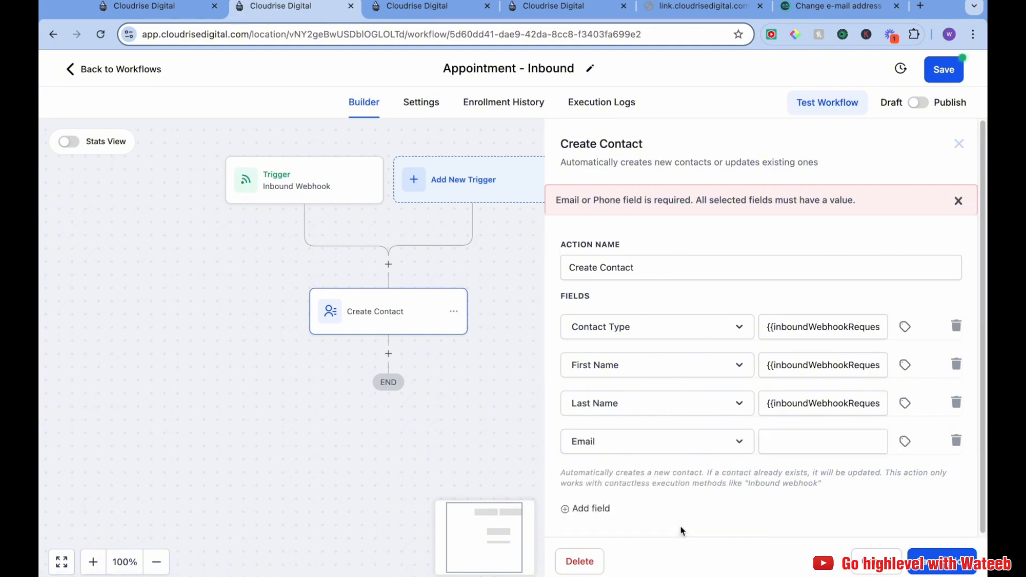
left_click(905, 442)
left_click(897, 497)
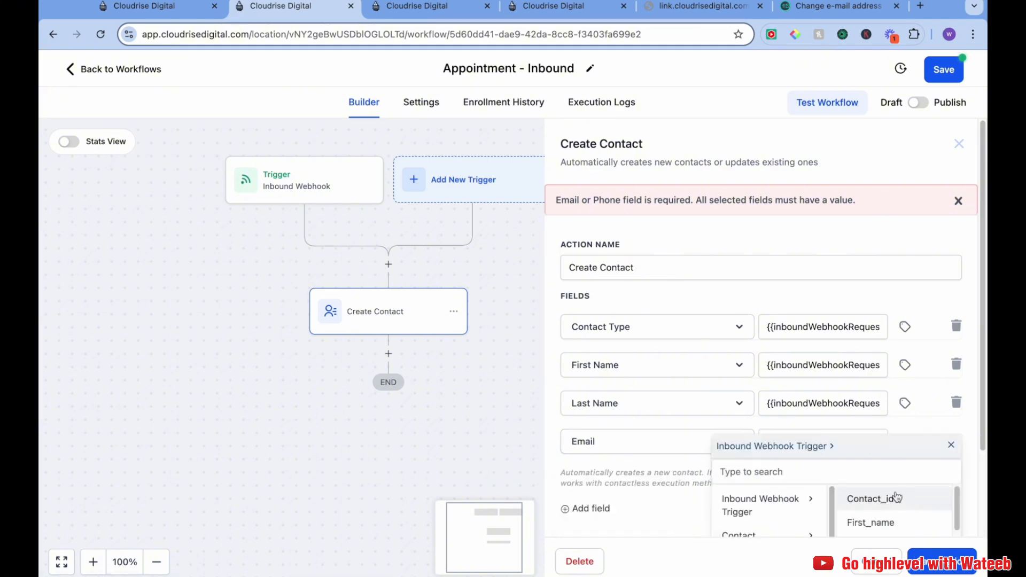
left_click(881, 488)
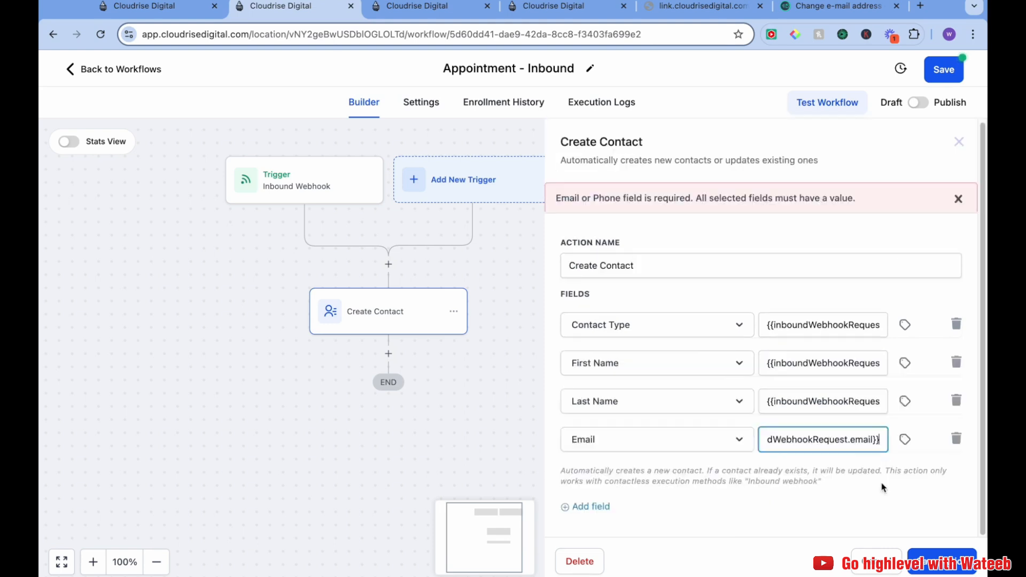
Add a Phone field mapped to the inbound webhook trigger's Phone value
left_click(609, 507)
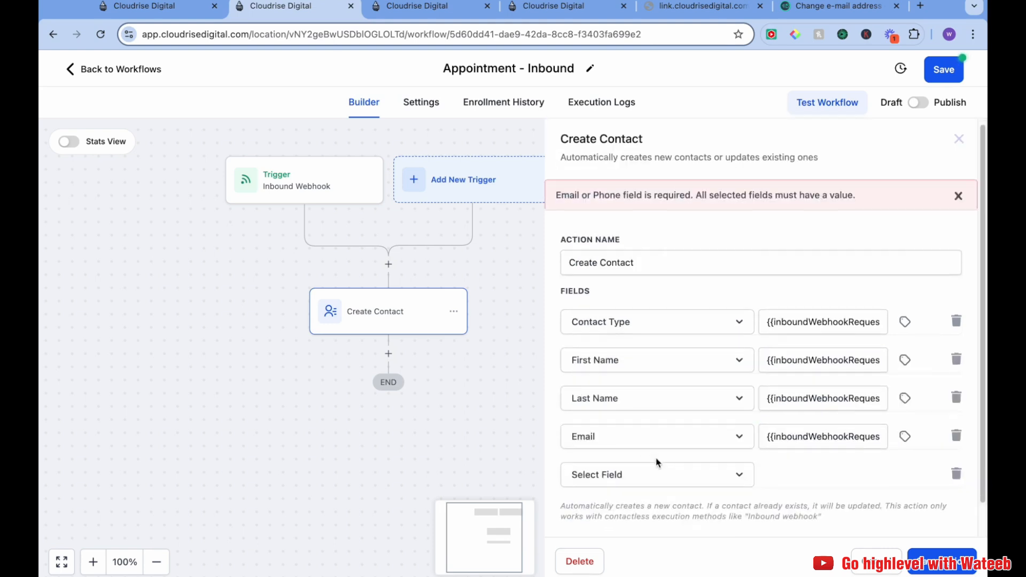
scroll(657, 463, "down", 1)
left_click(657, 438)
type("phon")
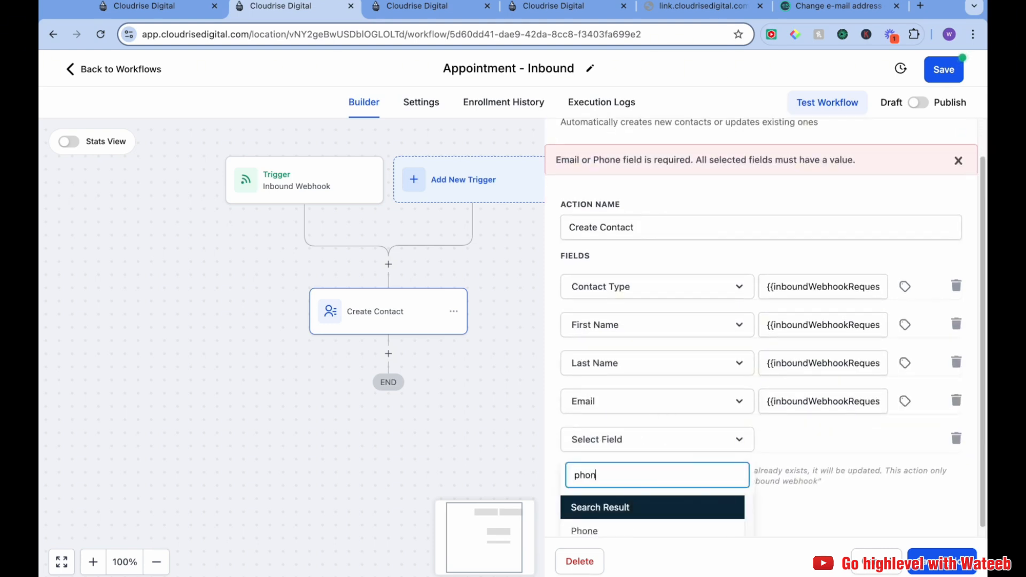
left_click(665, 533)
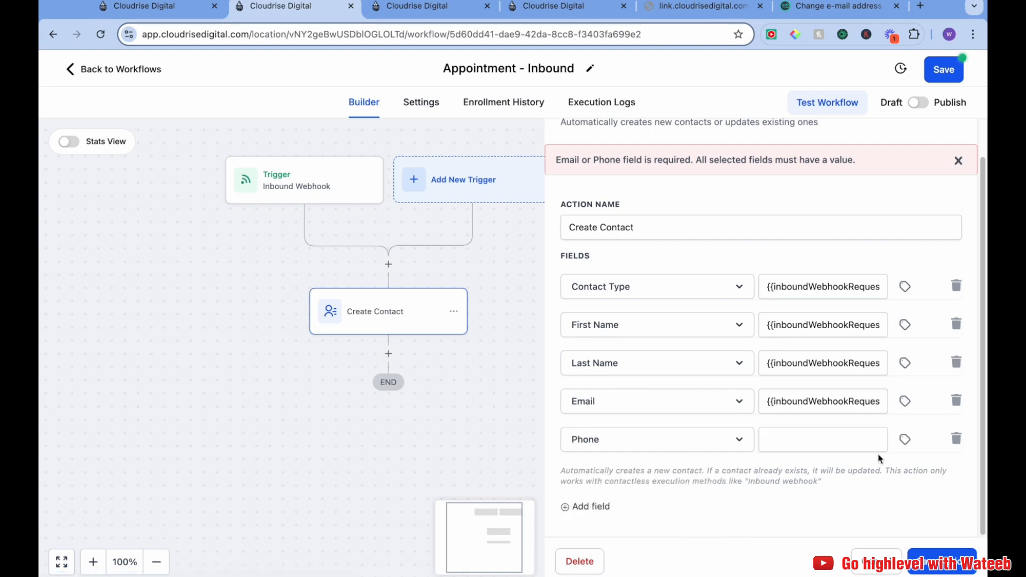
left_click(907, 443)
scroll(889, 456, "down", 2)
left_click(893, 395)
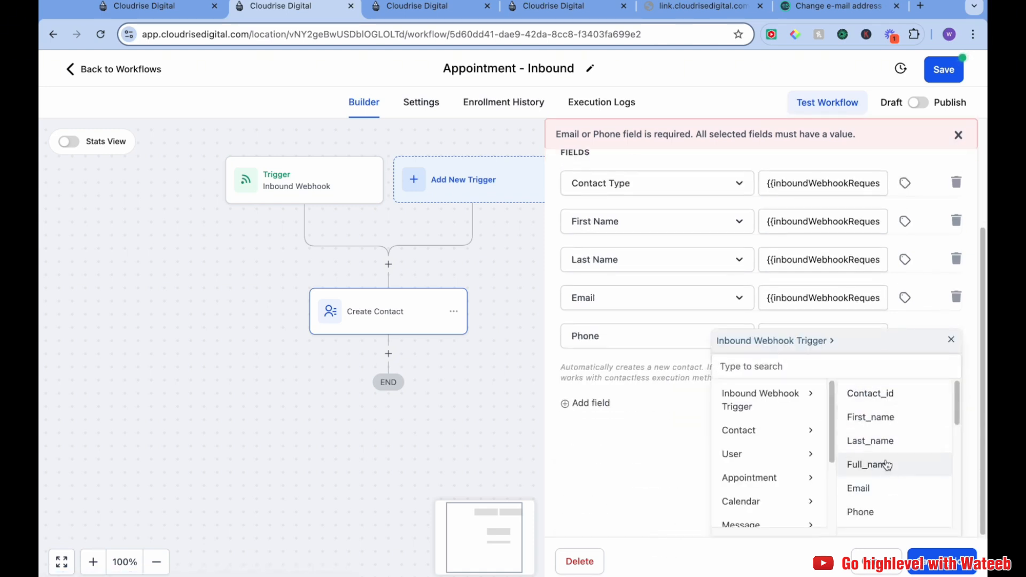
scroll(887, 465, "down", 3)
scroll(889, 465, "up", 3)
left_click(879, 520)
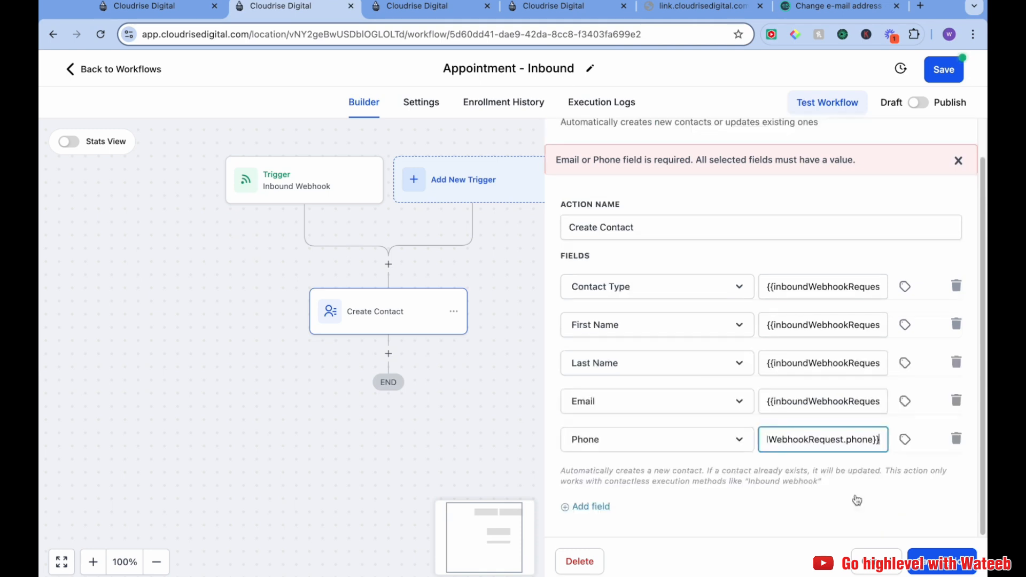
Add a new field row and review the booked appointment time on the booking confirmation page
left_click(588, 507)
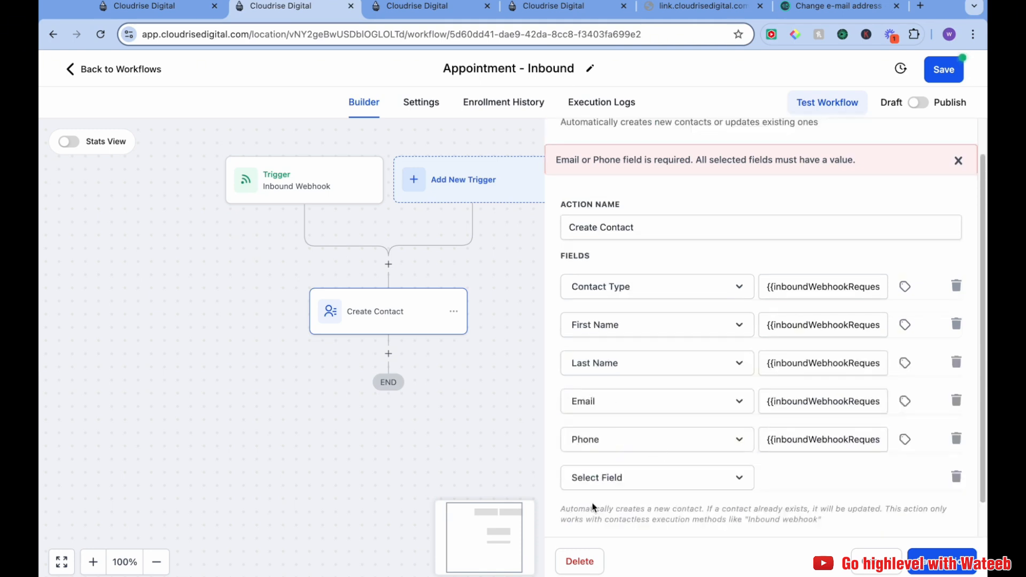
scroll(649, 470, "down", 1)
left_click(658, 448)
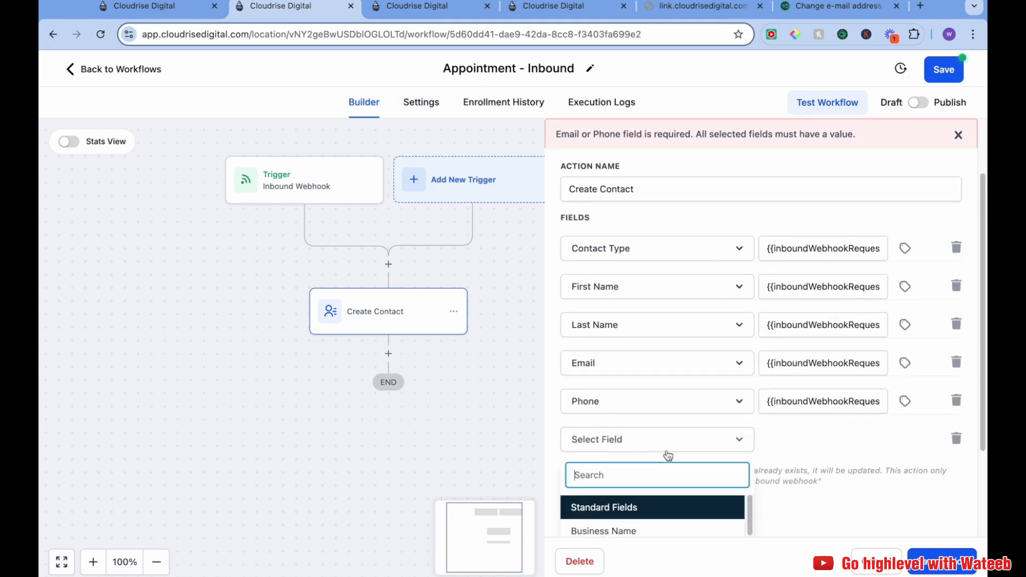
left_click(837, 6)
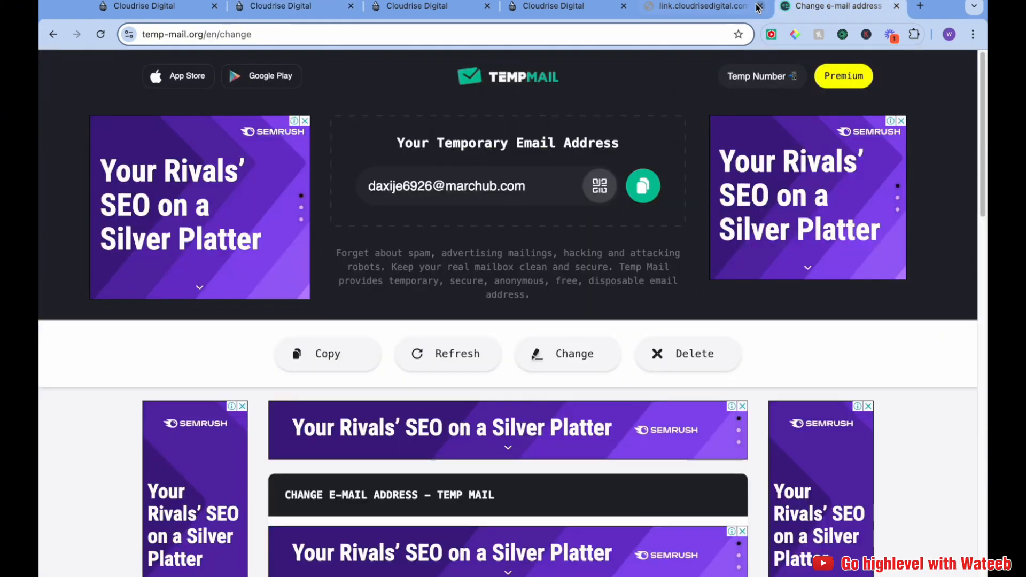
left_click(687, 8)
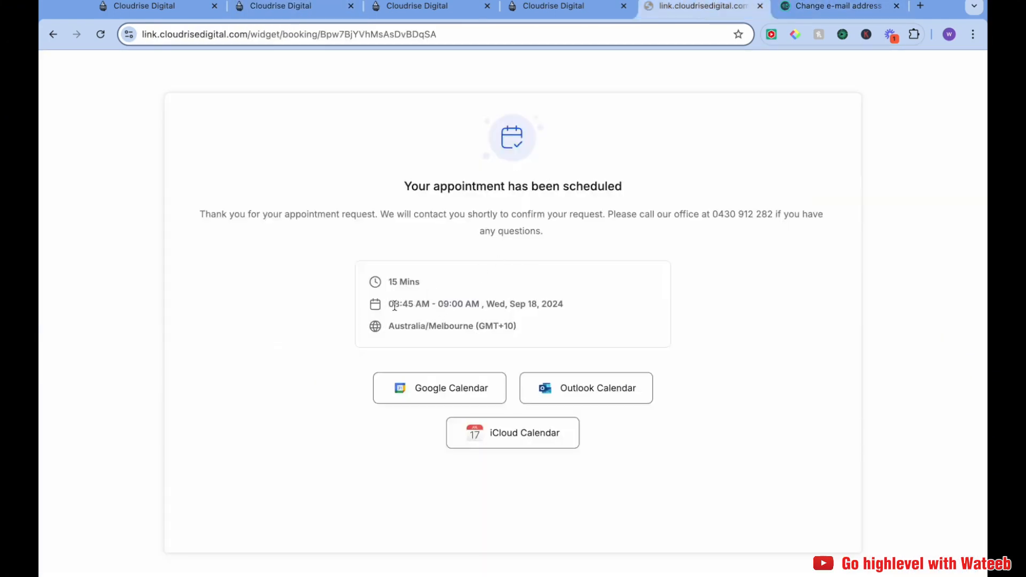
left_click_drag(395, 306, 422, 303)
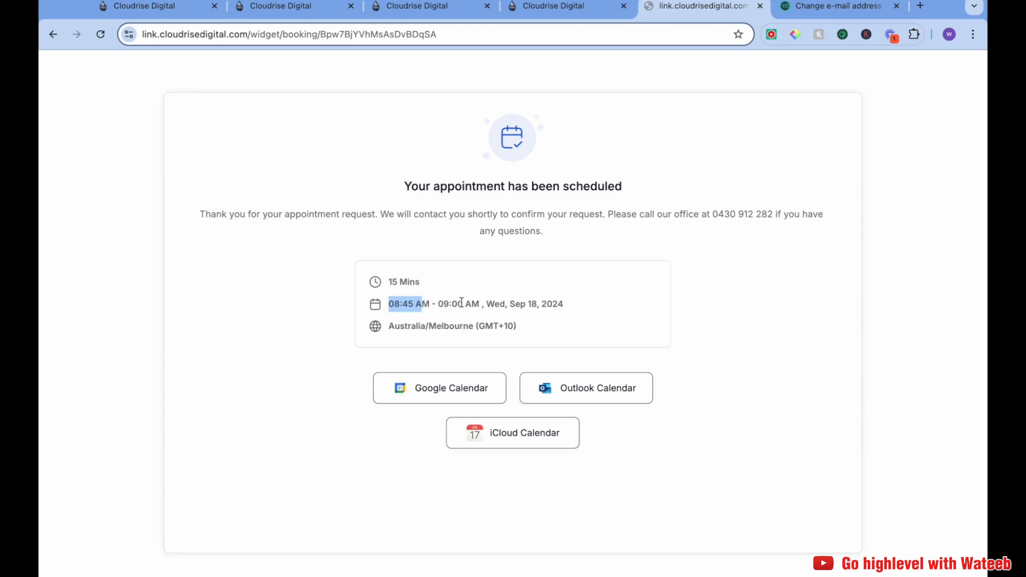
left_click(417, 6)
left_click(283, 7)
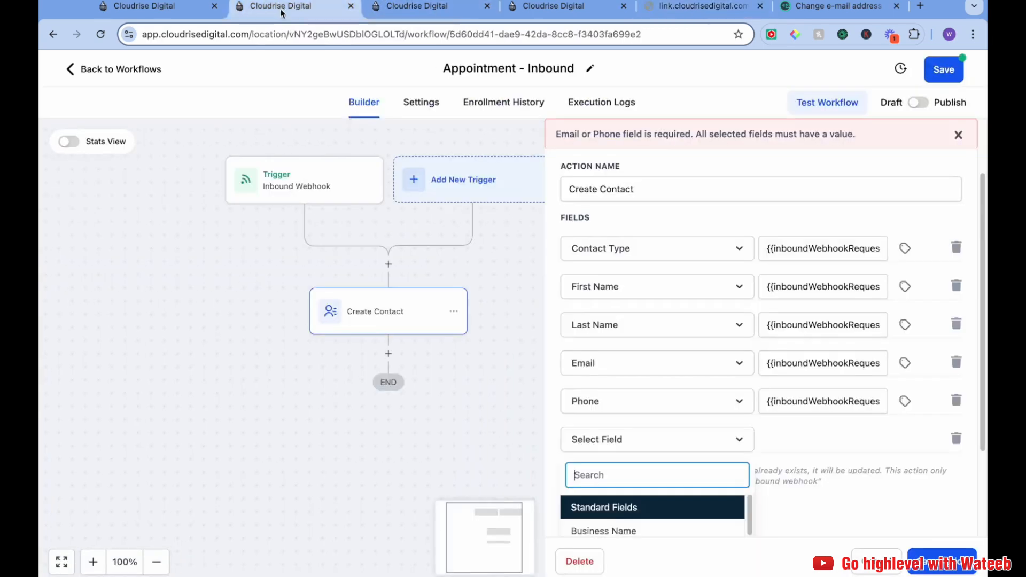
Search the field list and choose the A-TIME custom field for the new row
scroll(652, 406, "down", 8)
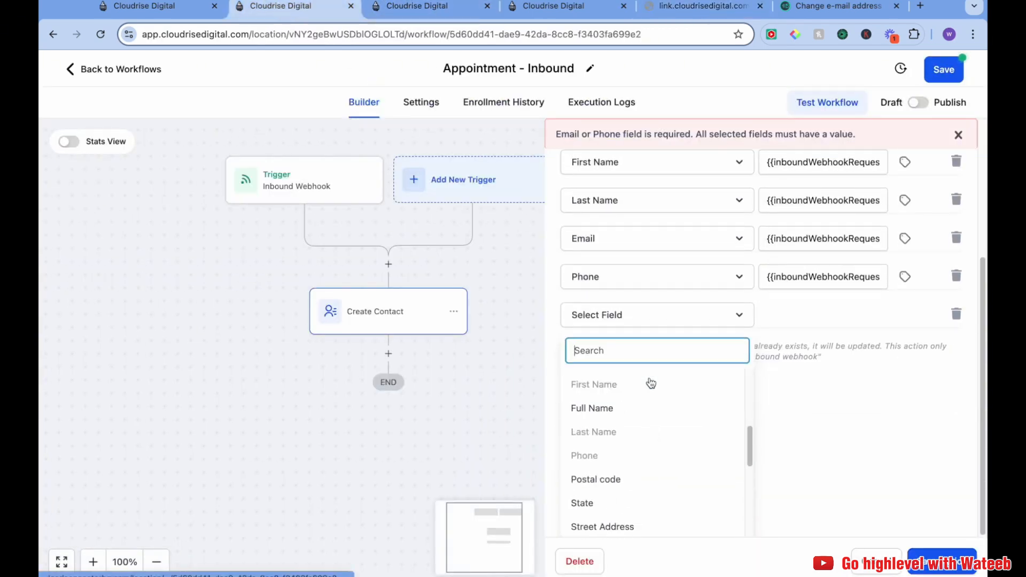
scroll(650, 399, "up", 5)
type("app")
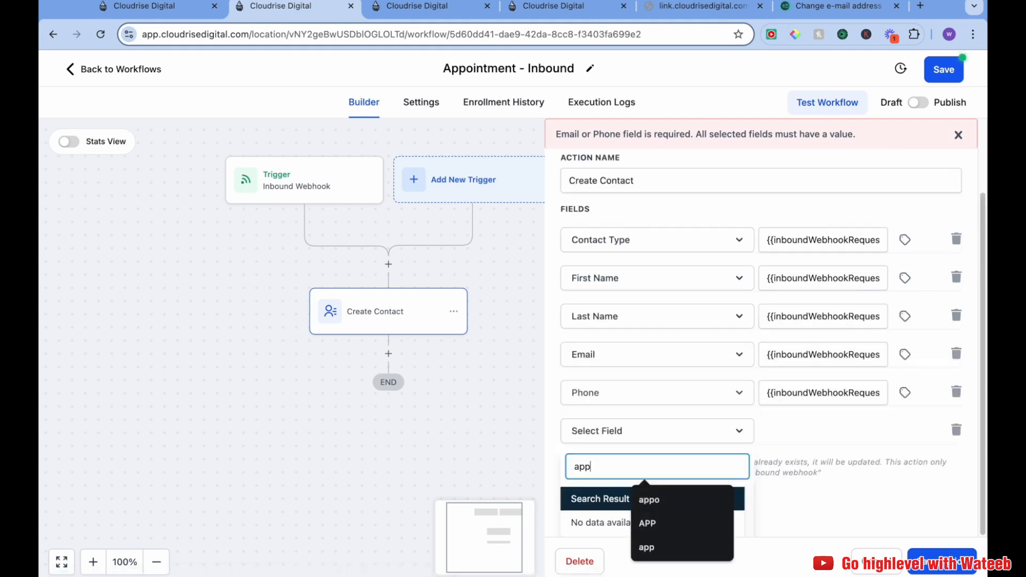
left_click(843, 480)
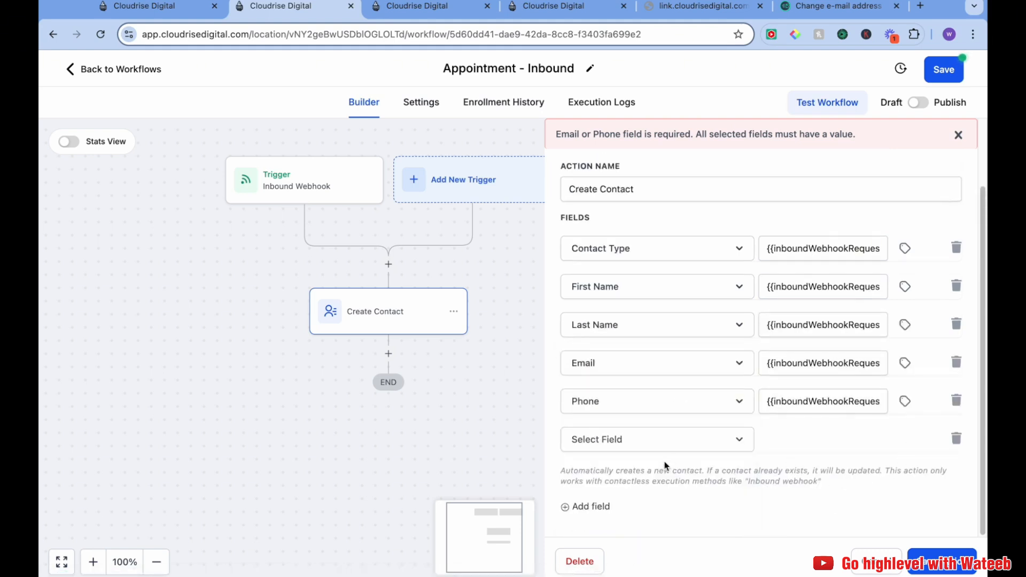
left_click(674, 439)
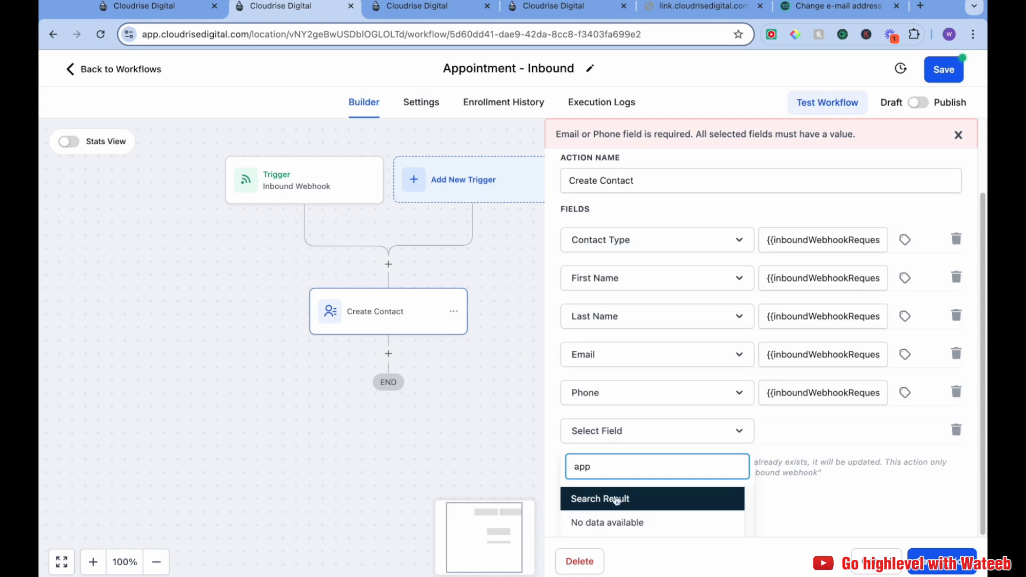
left_click(613, 467)
double_click(586, 465)
key("BackSpace")
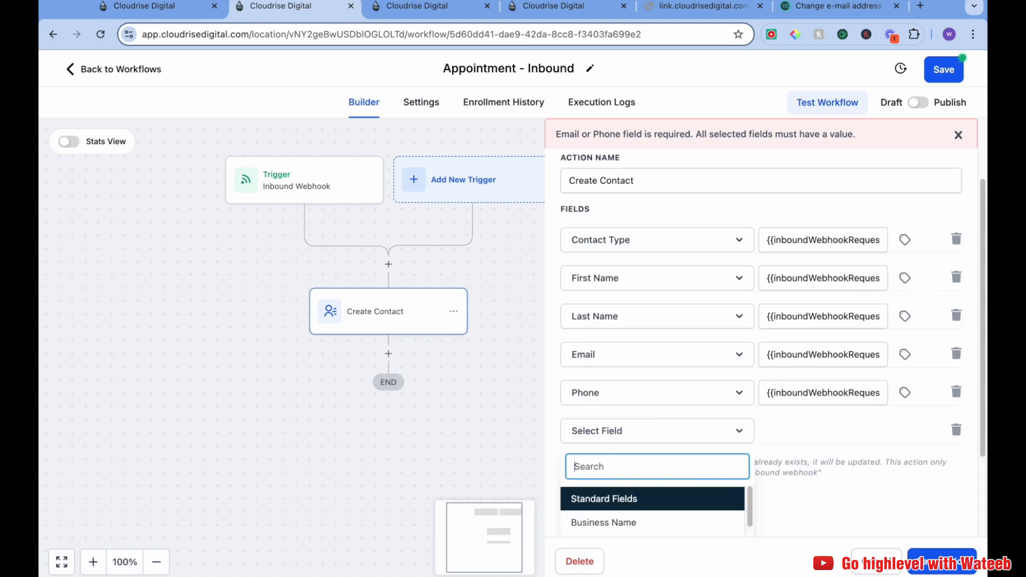
type("a")
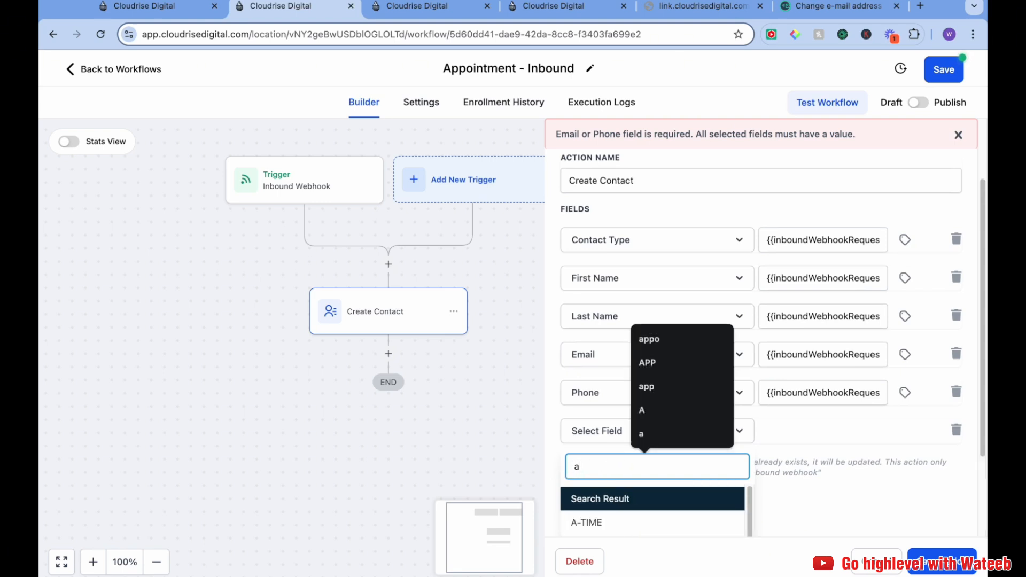
key("BackSpace")
scroll(642, 465, "down", 6)
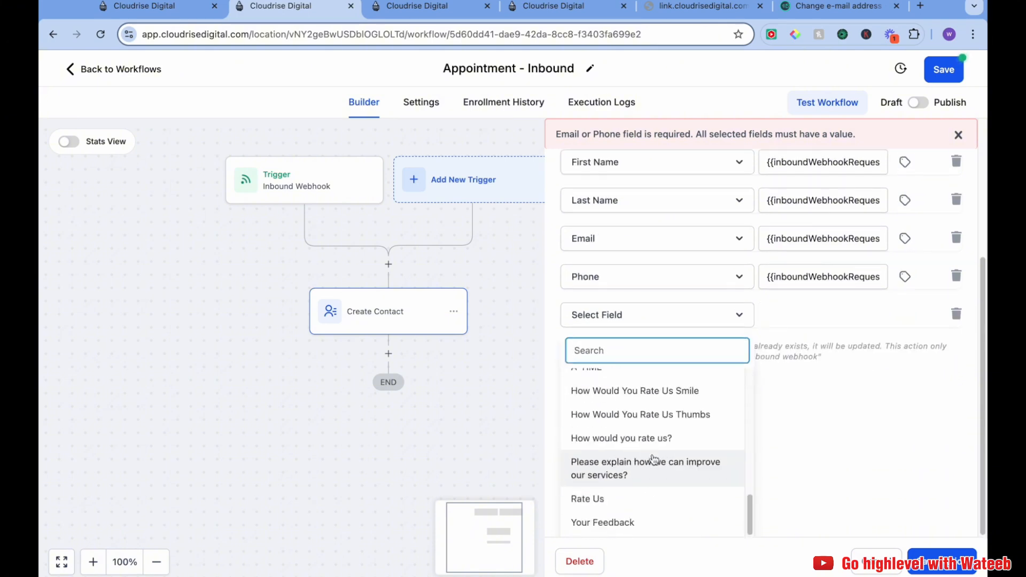
scroll(649, 463, "up", 5)
scroll(632, 481, "down", 3)
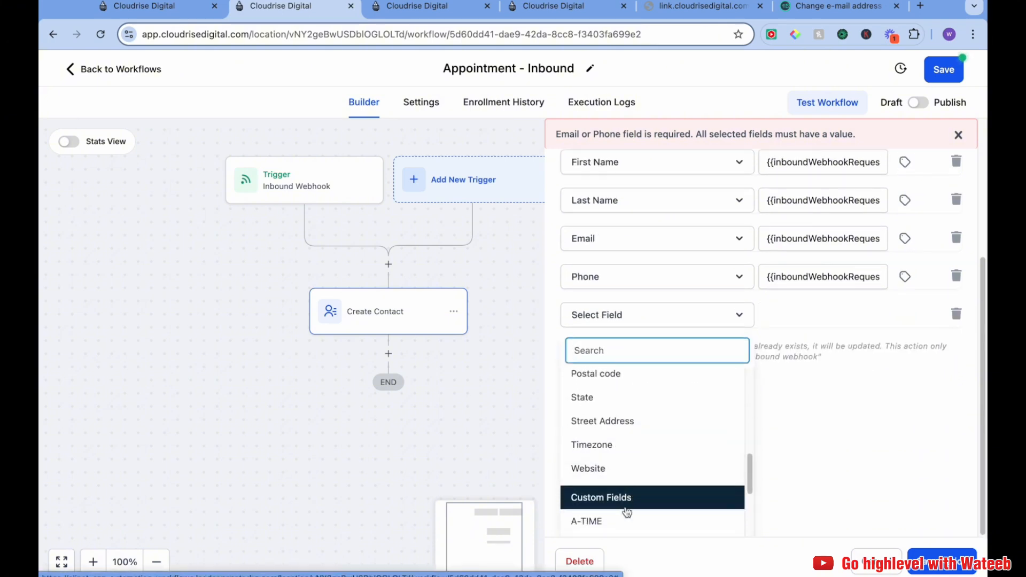
left_click(627, 520)
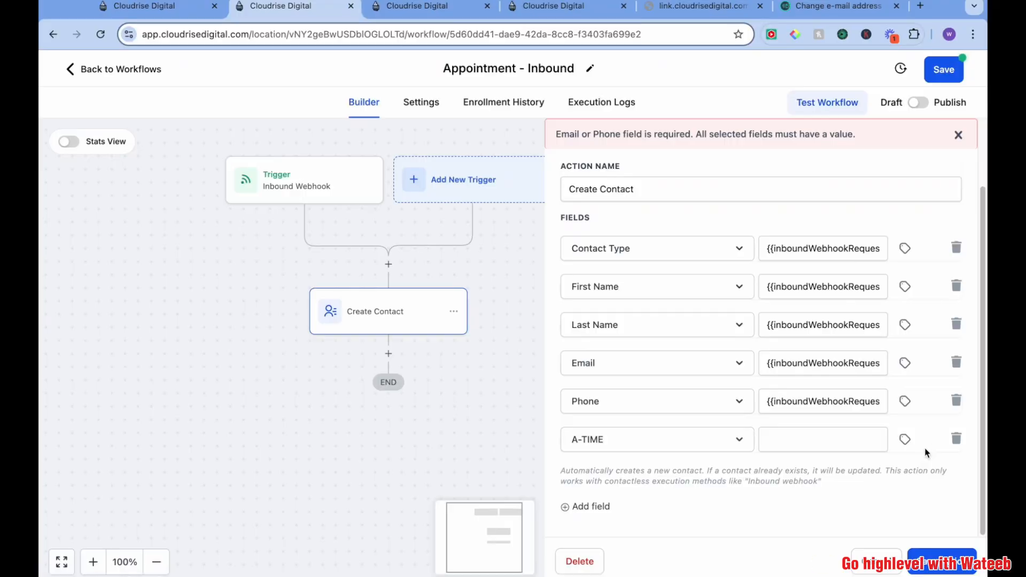
Map the A-TIME field to the inbound webhook trigger's calendar StartTime value
left_click(906, 439)
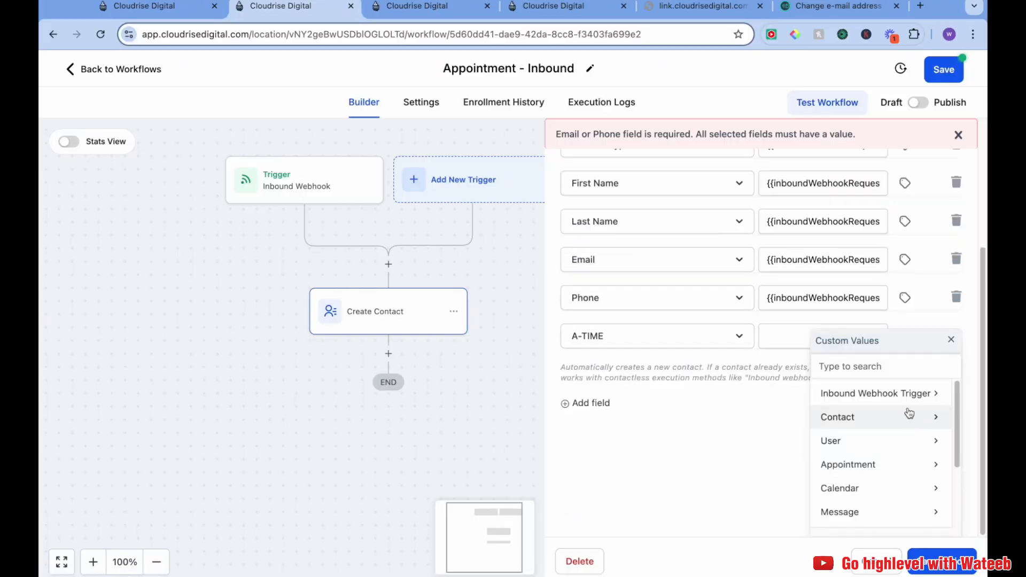
left_click(910, 395)
scroll(901, 489, "down", 10)
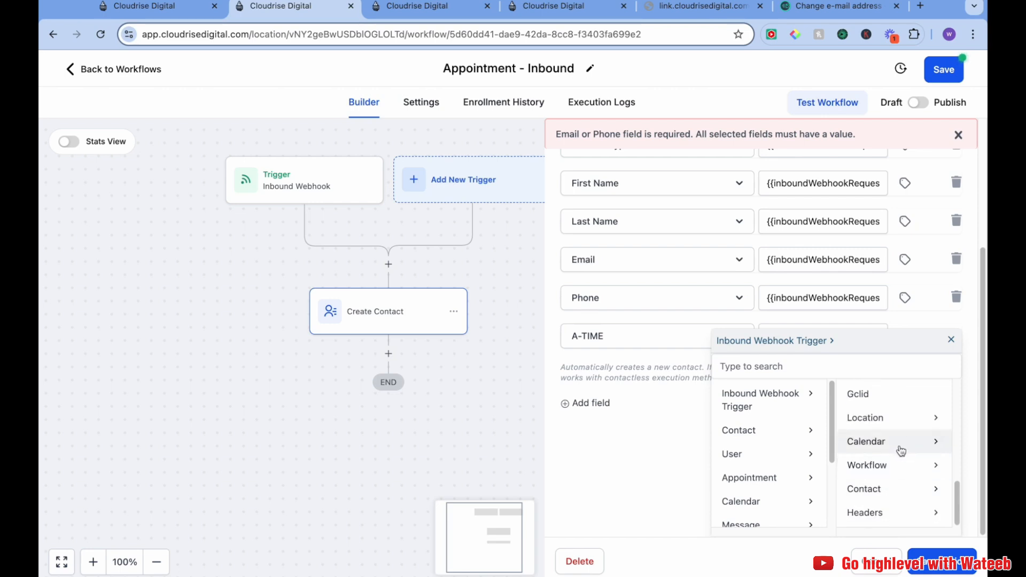
left_click(901, 449)
scroll(918, 497, "down", 3)
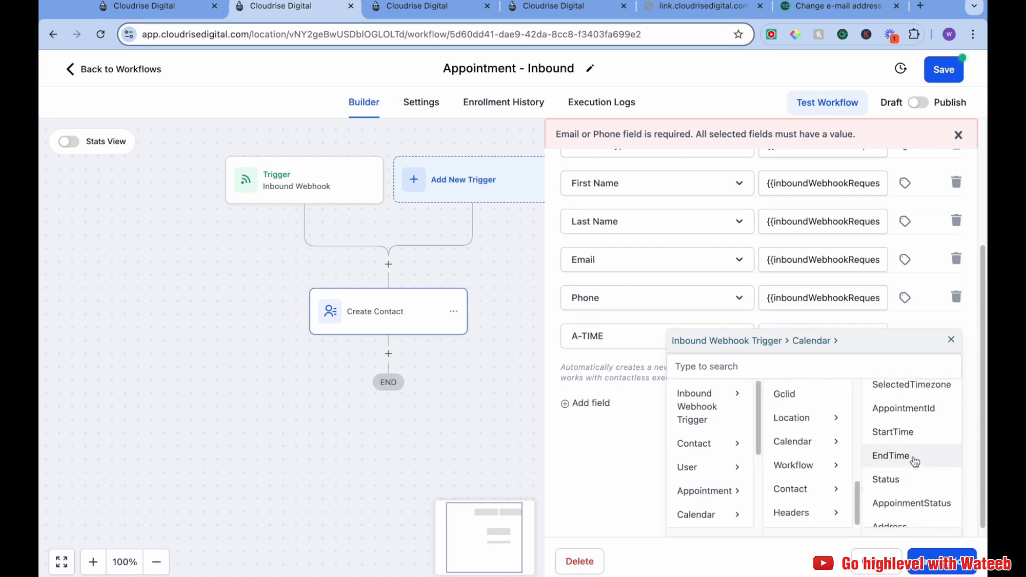
left_click(912, 433)
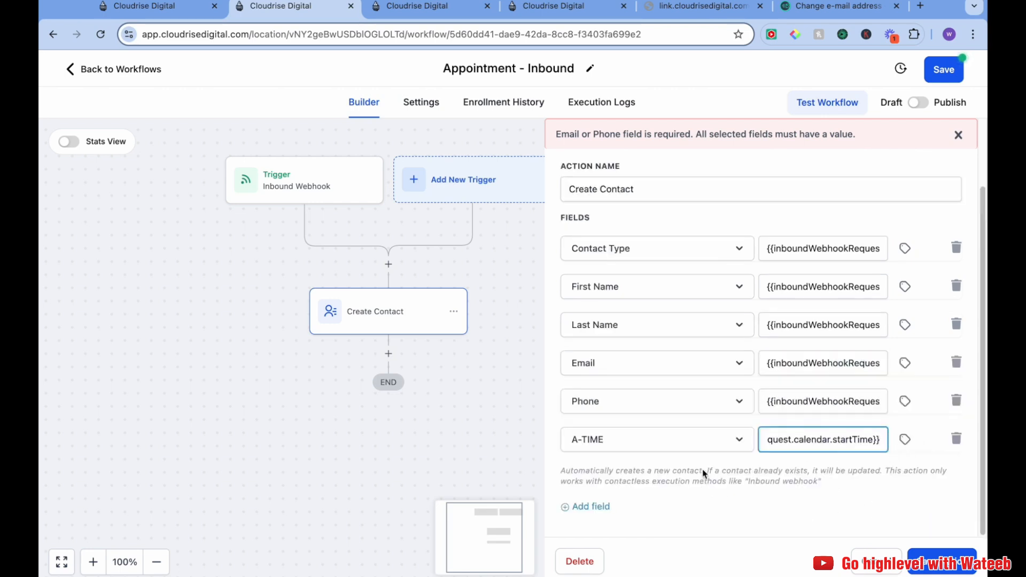
Add a Timezone field mapped to the inbound webhook trigger's Timezone value
left_click(609, 505)
left_click(633, 478)
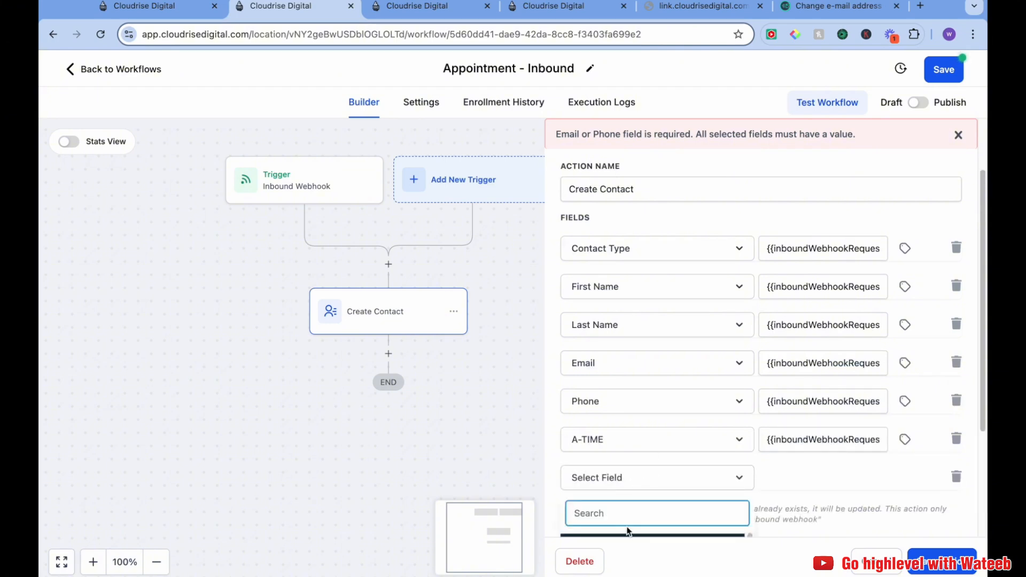
type("tim")
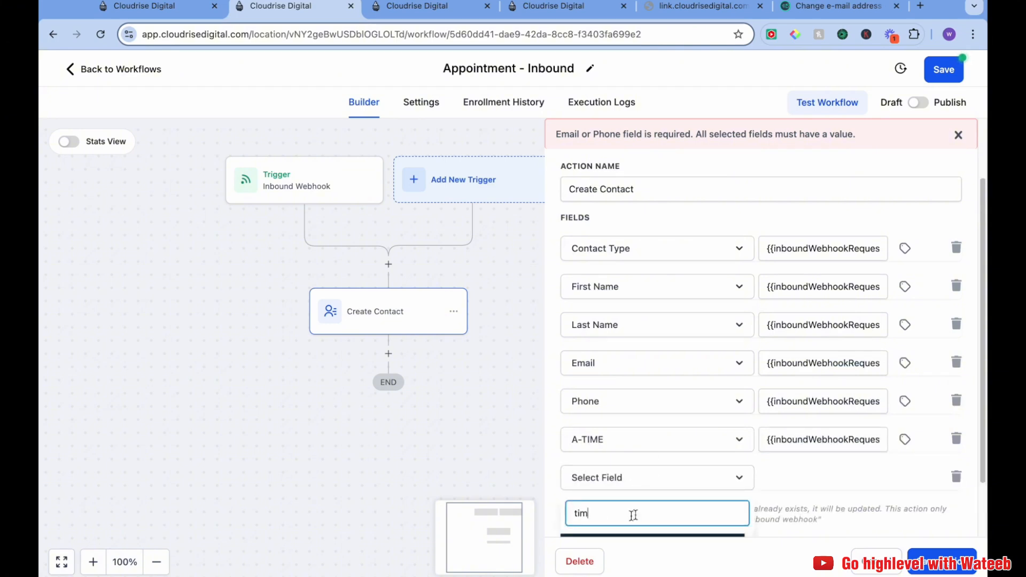
left_click(621, 524)
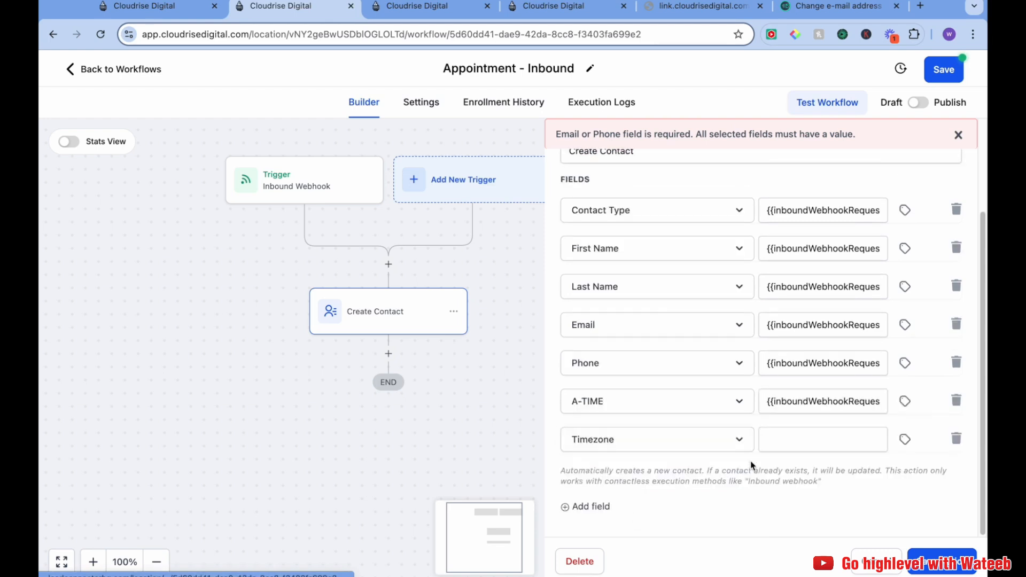
left_click(825, 440)
left_click(899, 444)
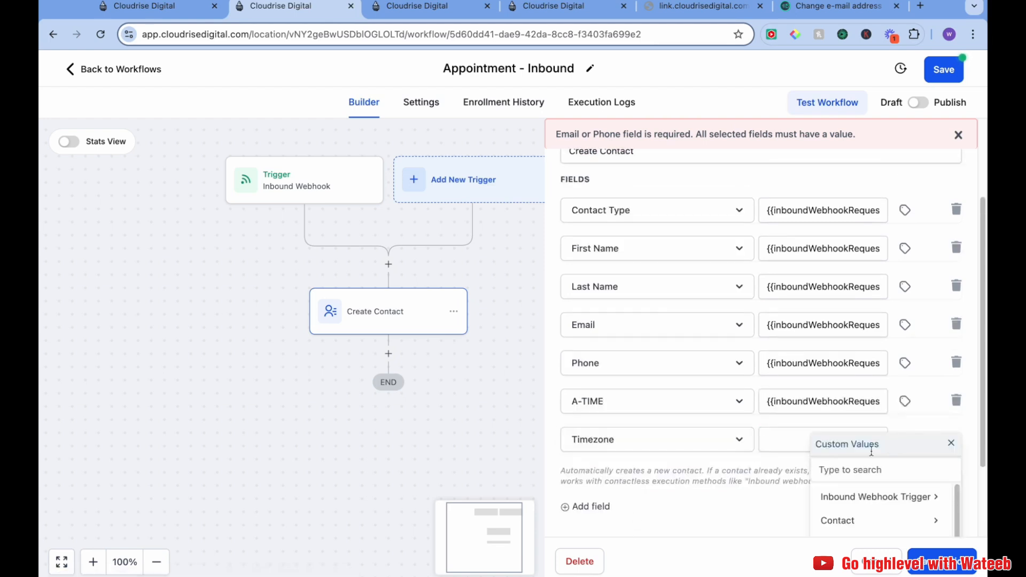
left_click(895, 496)
scroll(900, 476, "down", 4)
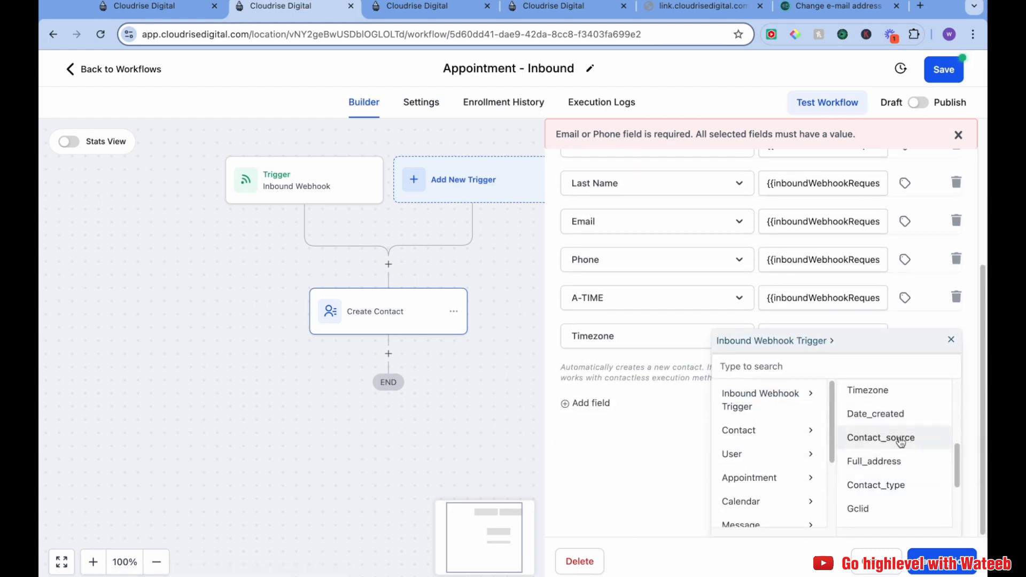
scroll(900, 448, "down", 3)
scroll(898, 455, "up", 5)
scroll(897, 455, "down", 1)
left_click(889, 447)
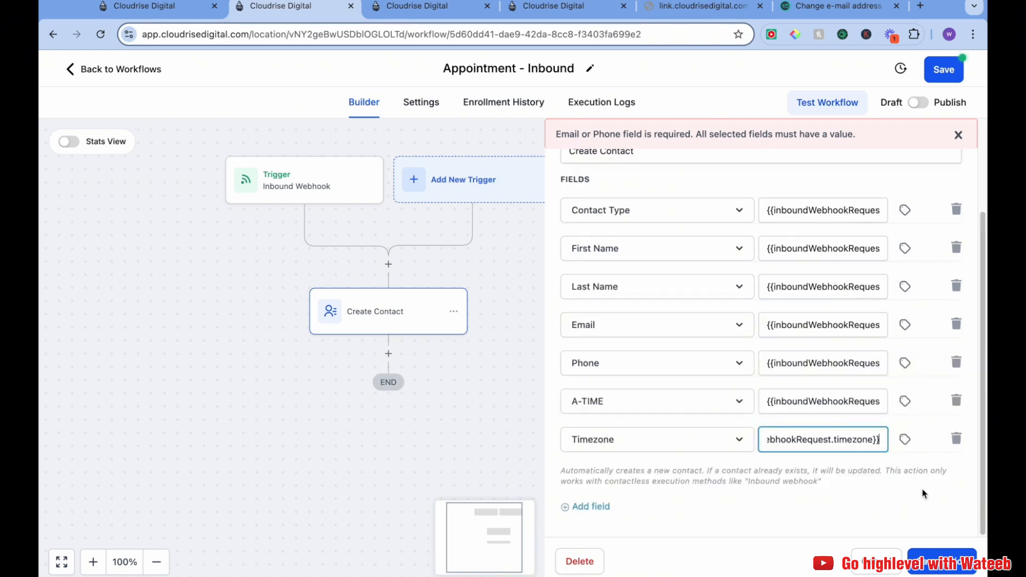
Save the Create Contact action, then publish and save the inbound workflow
left_click(939, 556)
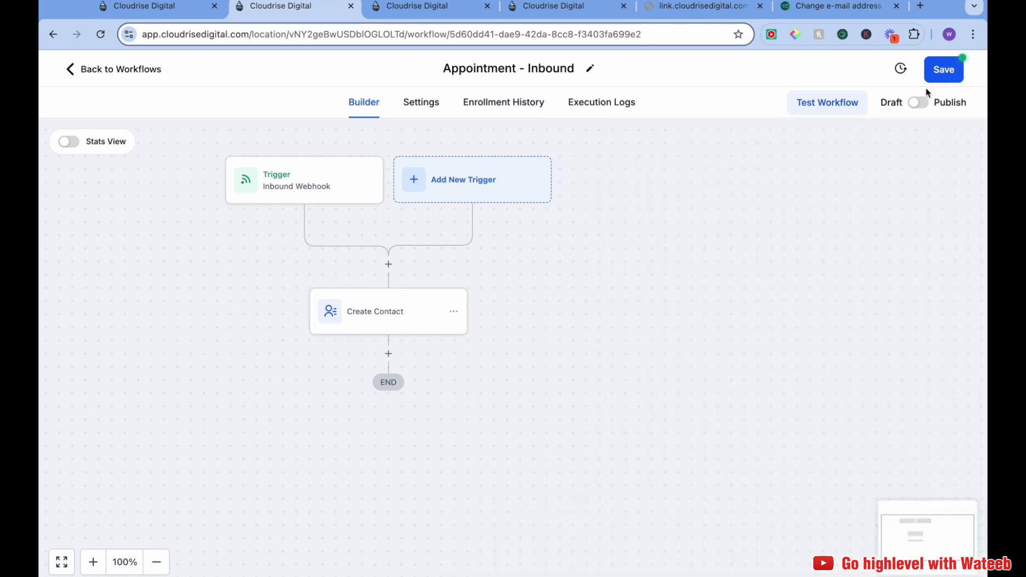
left_click(916, 105)
left_click(943, 72)
left_click_drag(642, 276, 699, 273)
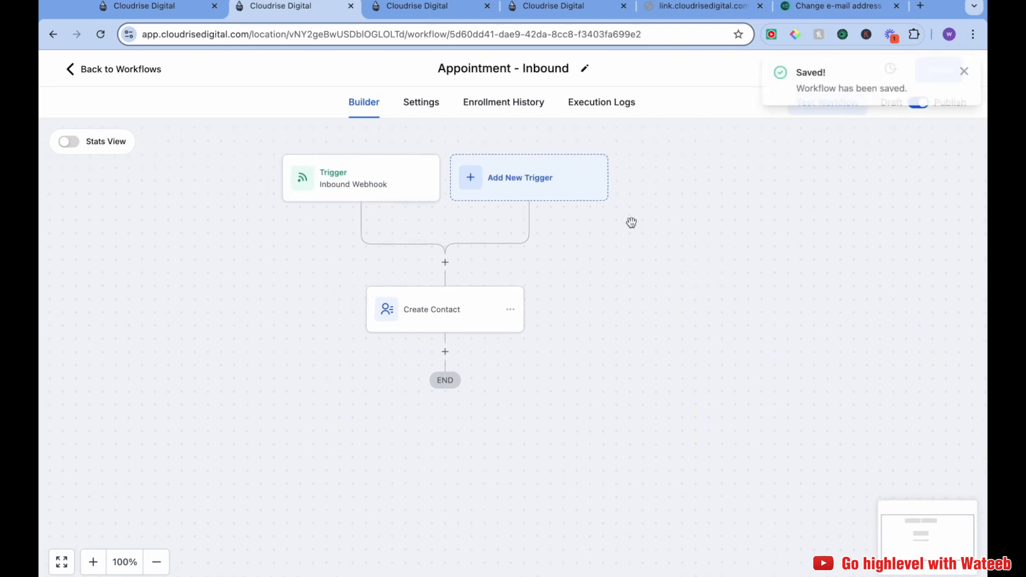
Add an Add Contact Tag action with the inboundwebhook tag after Create Contact in the inbound workflow, then save the workflow
left_click(427, 6)
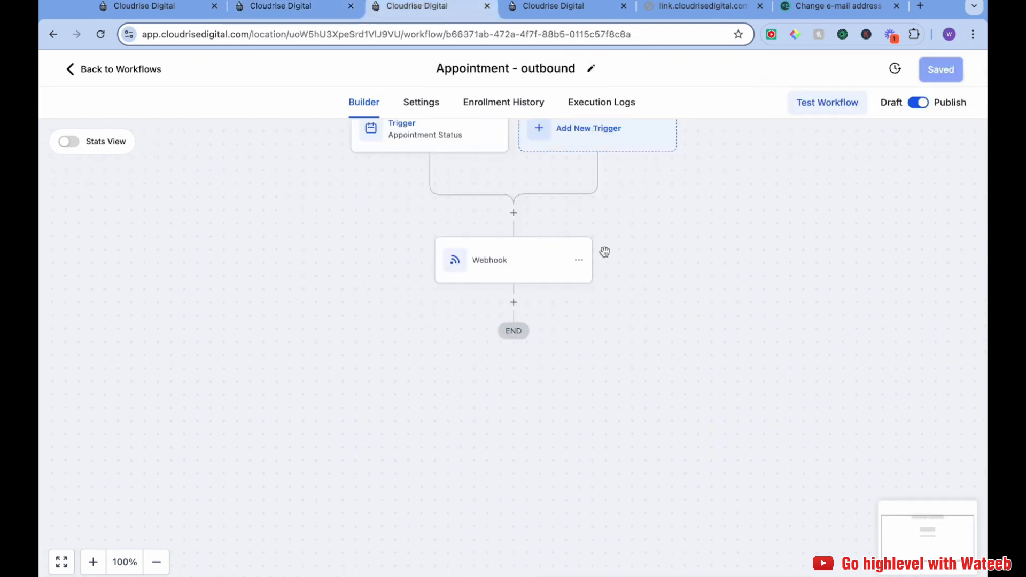
left_click(294, 8)
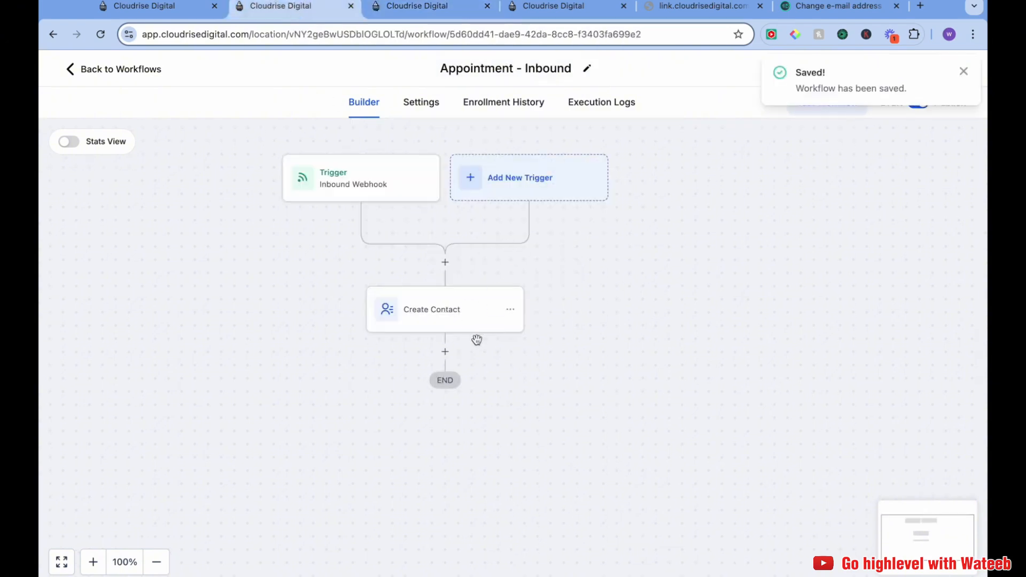
left_click(445, 352)
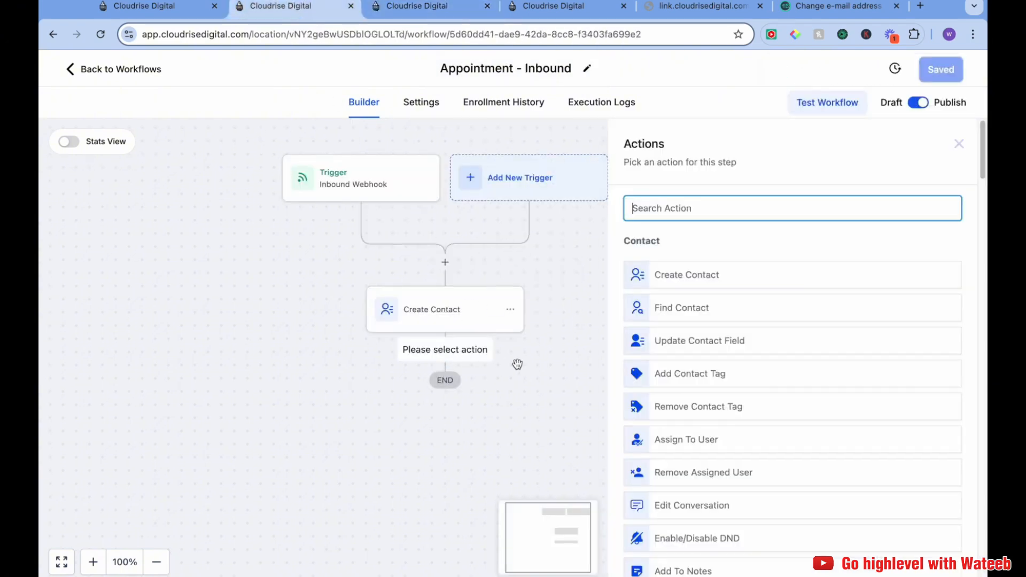
type("a")
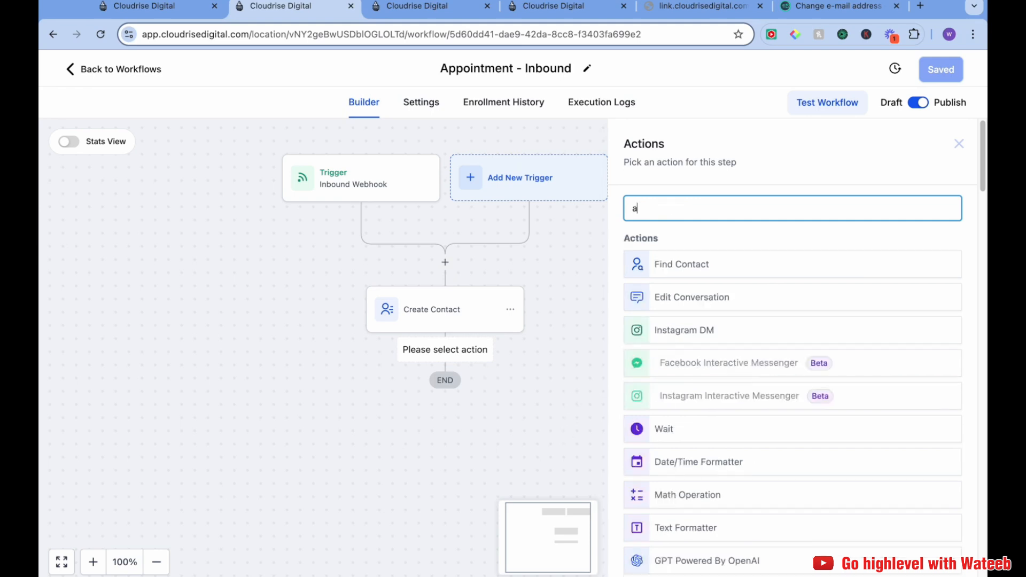
type("dd")
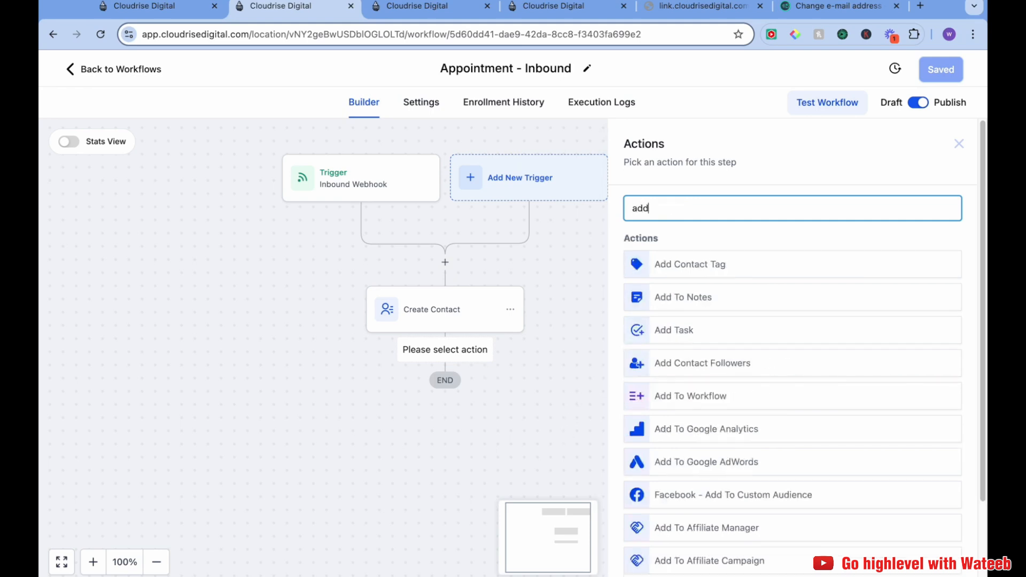
left_click(692, 273)
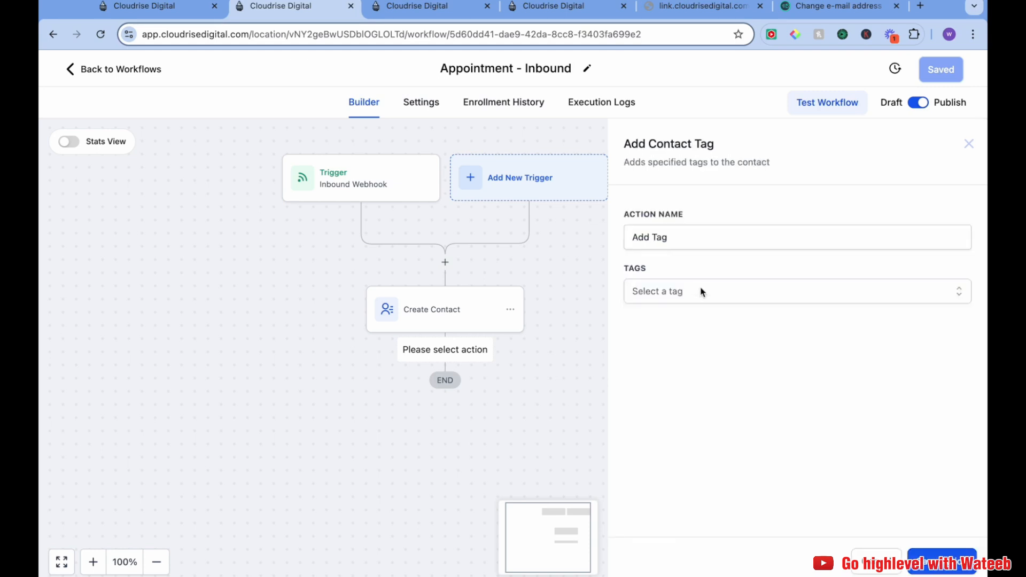
left_click(746, 297)
left_click(722, 370)
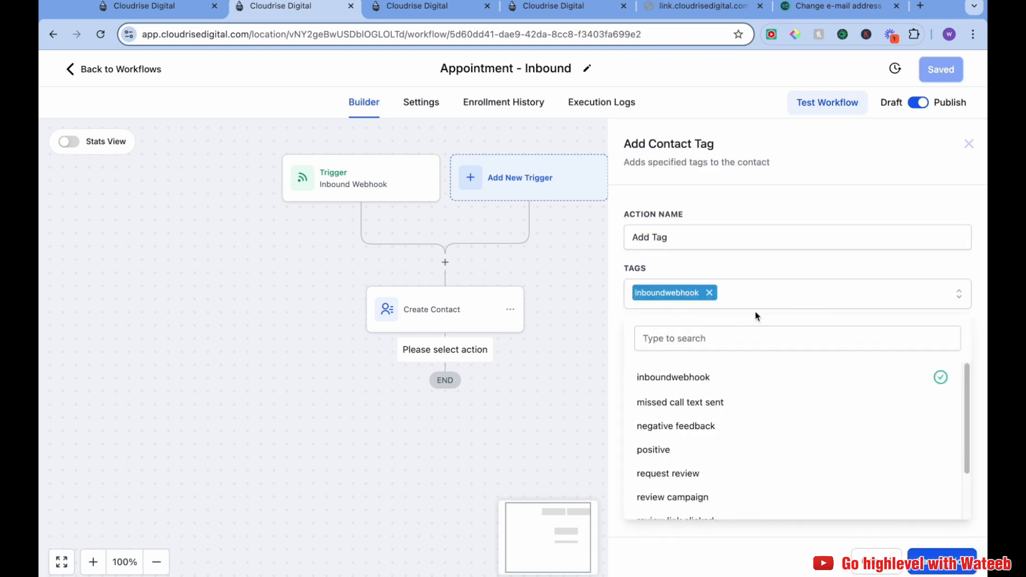
left_click(941, 561)
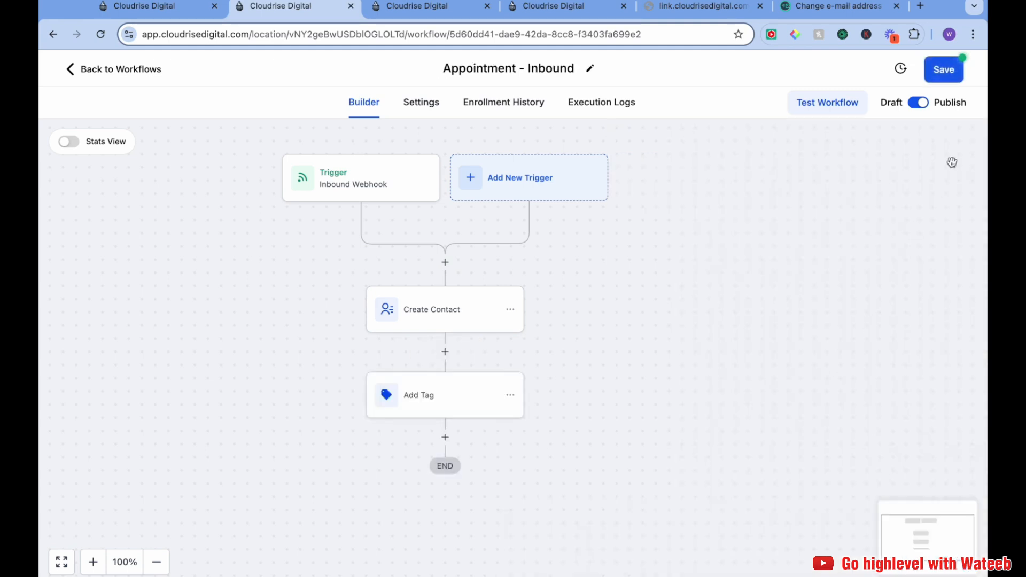
left_click(941, 70)
Add a Date/Time Formatter action after the tag, set to Format Date and Time on the Appointment Start Date Time field
scroll(587, 302, "down", 5)
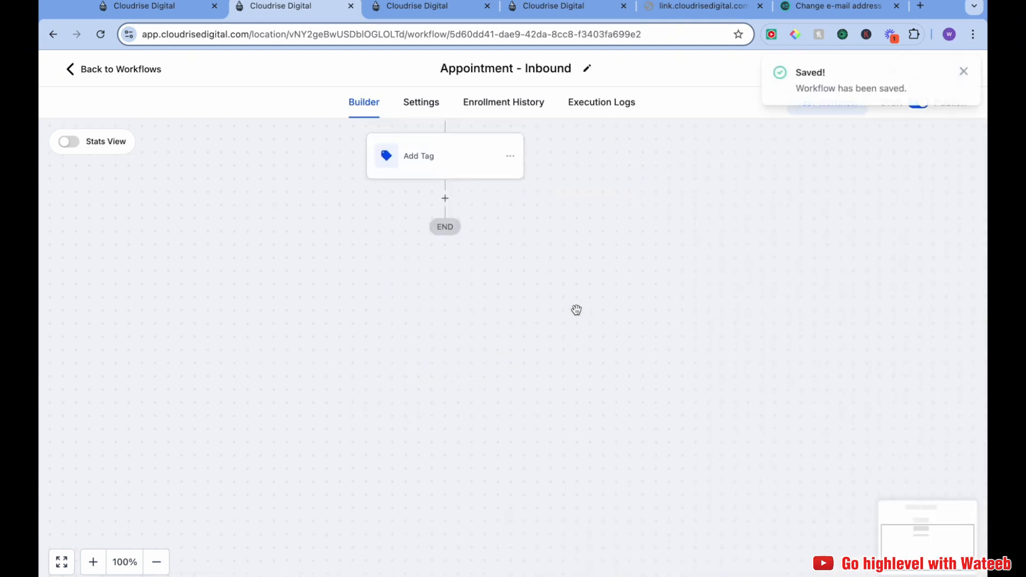
scroll(443, 279, "up", 2)
left_click(446, 282)
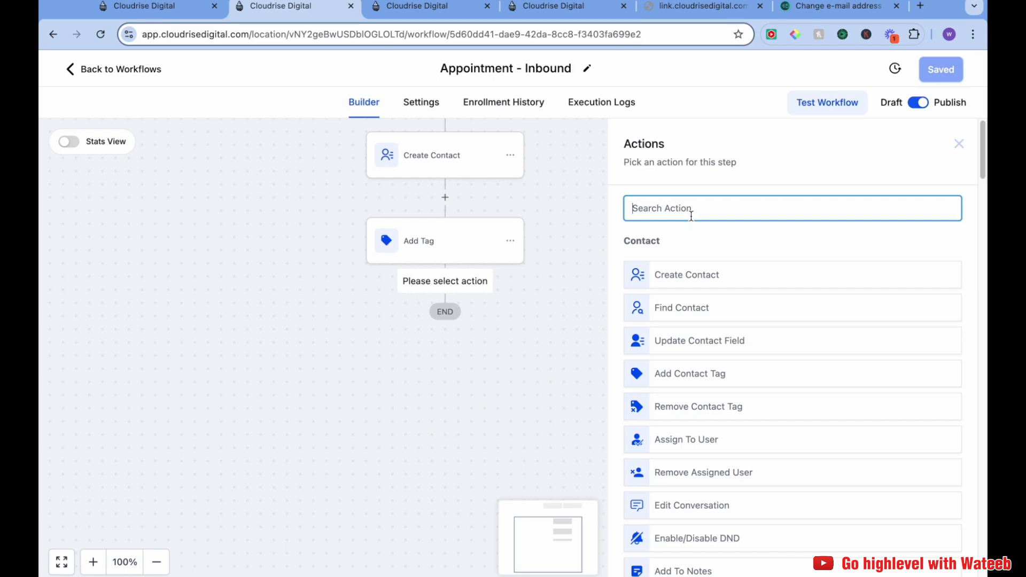
type("for")
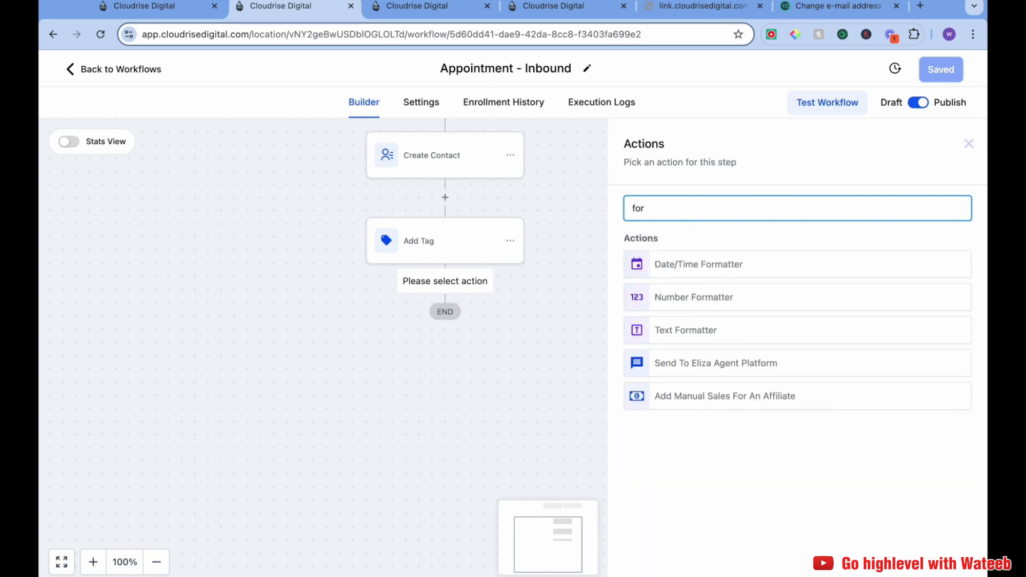
left_click(726, 267)
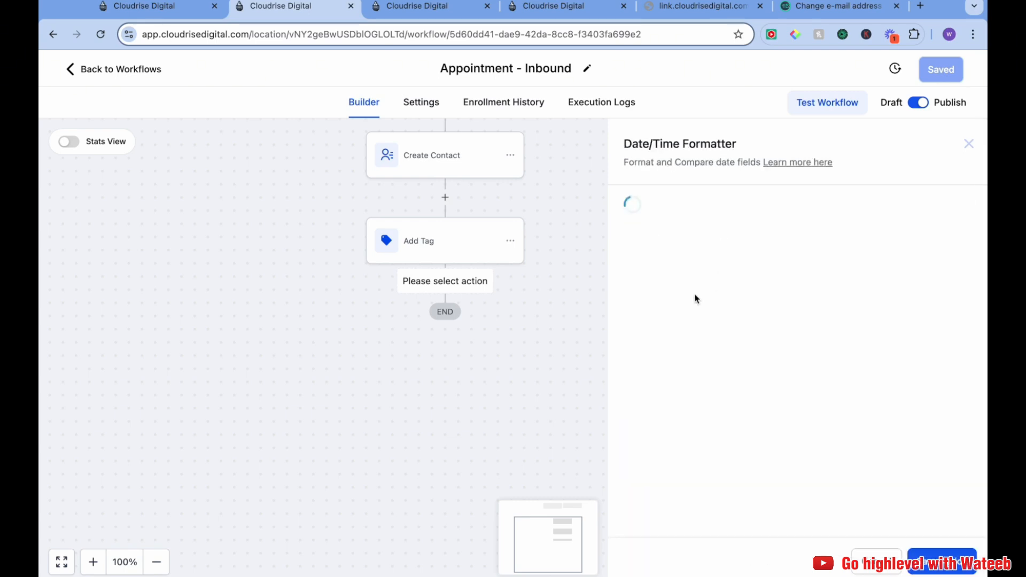
left_click(735, 292)
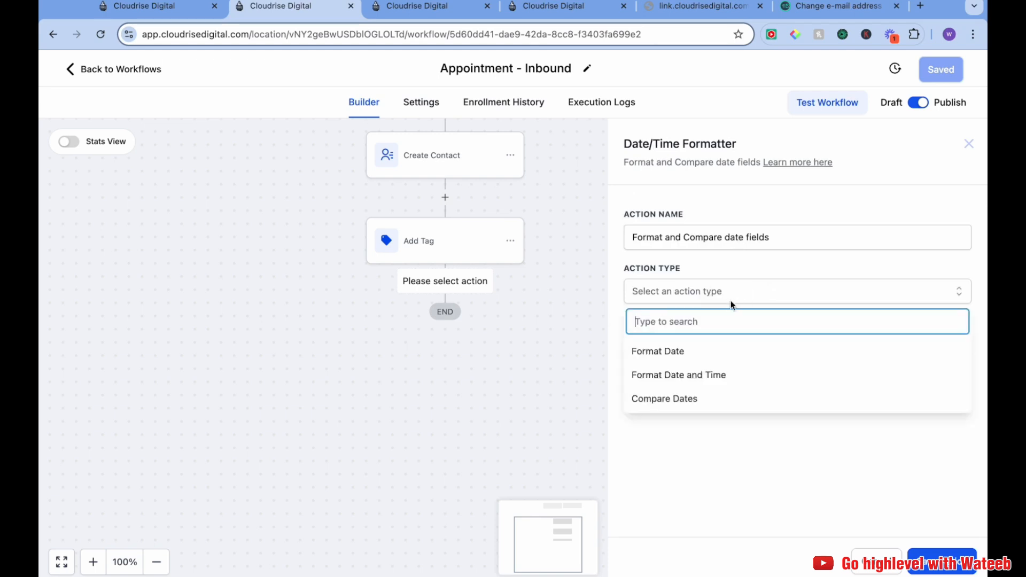
left_click(736, 376)
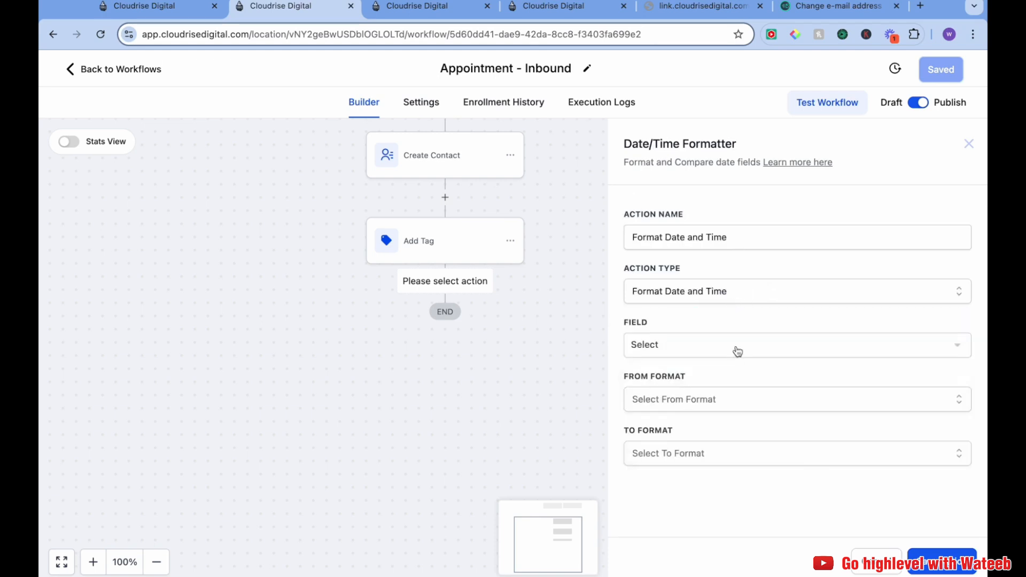
left_click(719, 351)
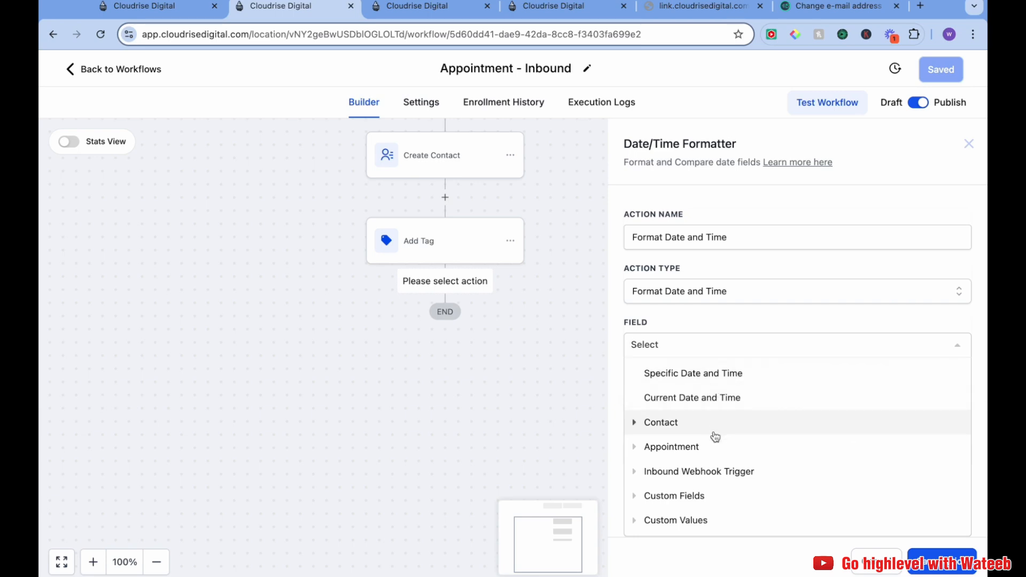
left_click(636, 447)
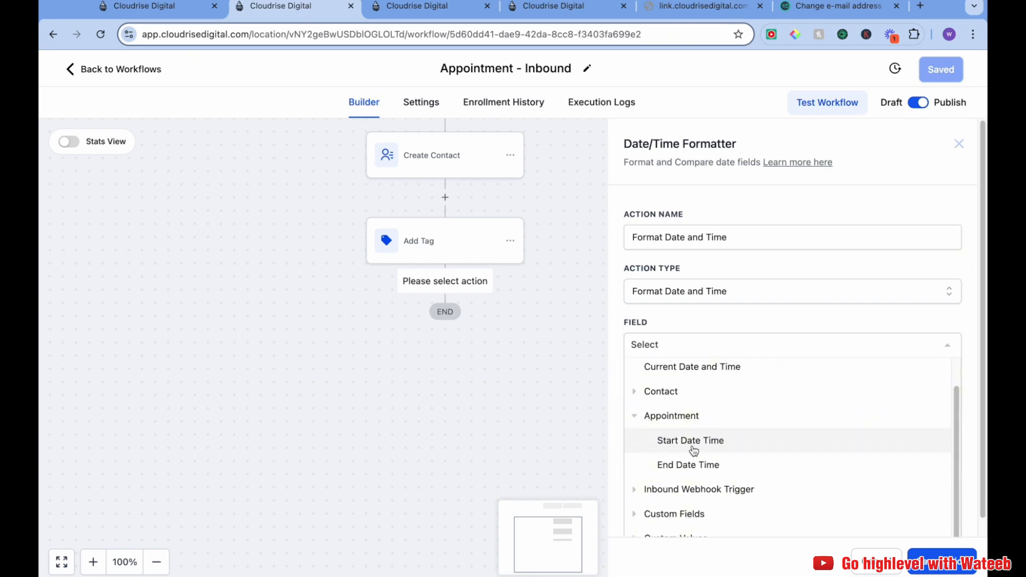
left_click(693, 441)
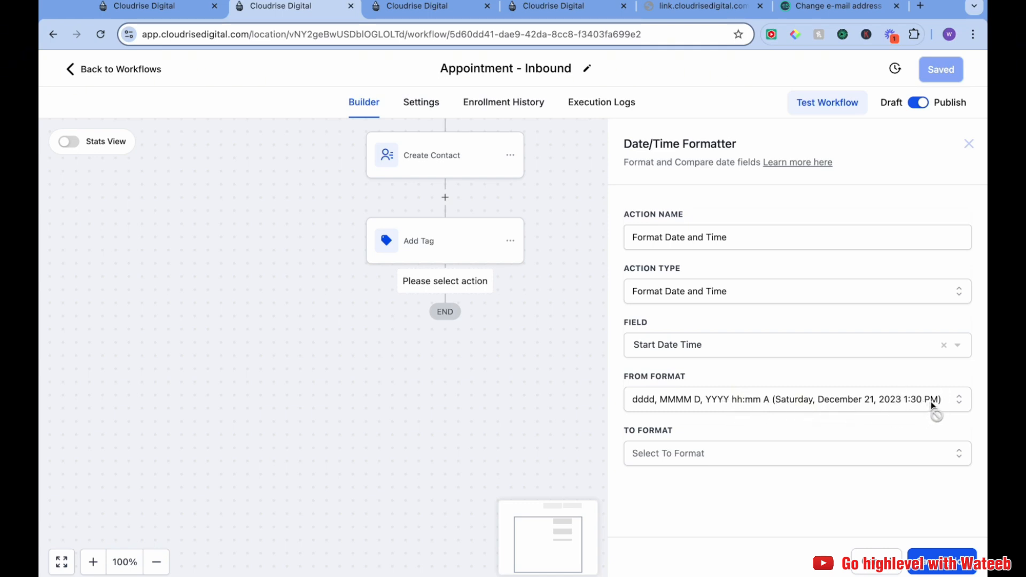
Set the formatter's target format to MMMM DD YYYY HH:mm:ss and save the action
left_click(877, 453)
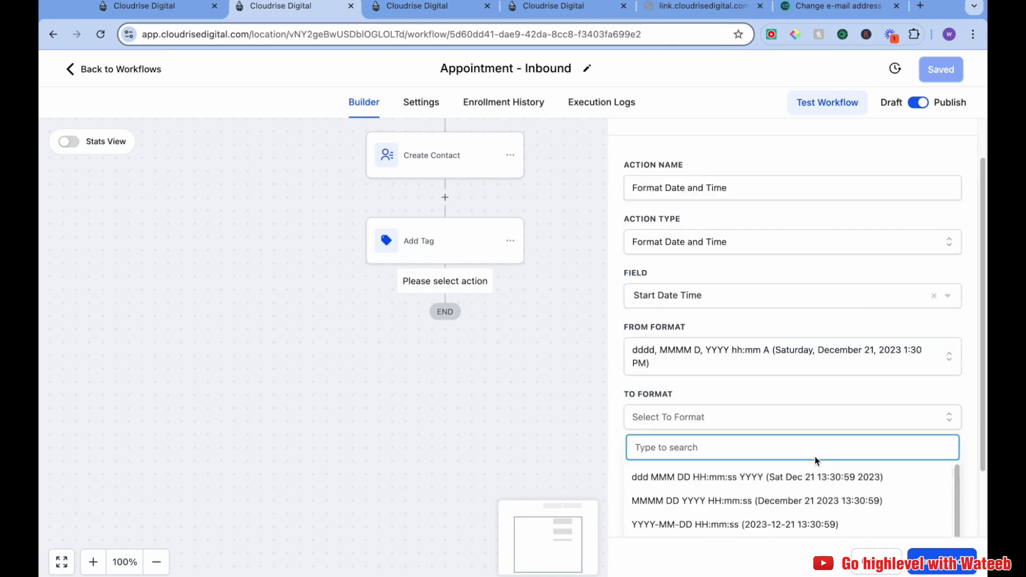
scroll(817, 458, "down", 2)
left_click(689, 418)
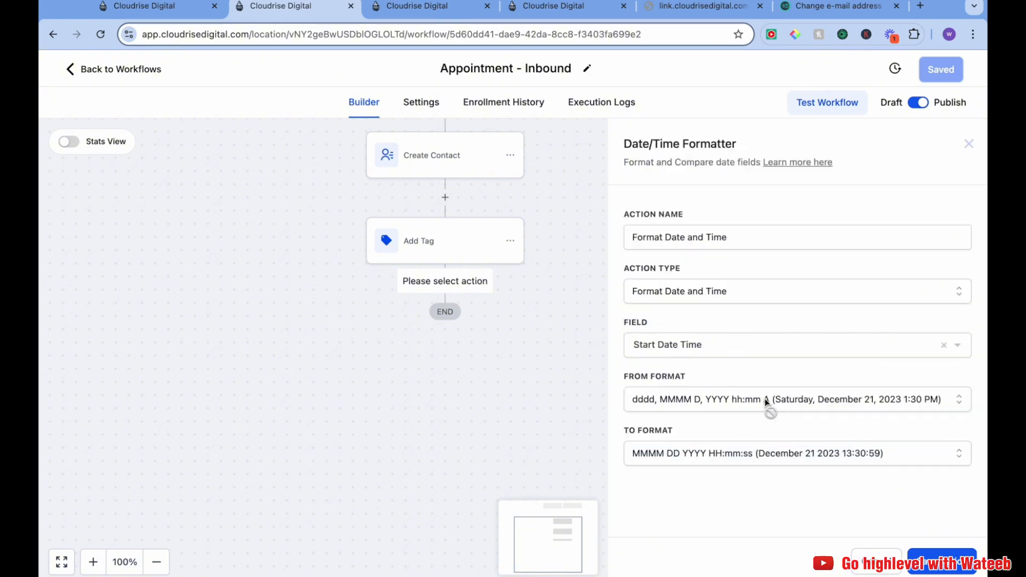
left_click(717, 346)
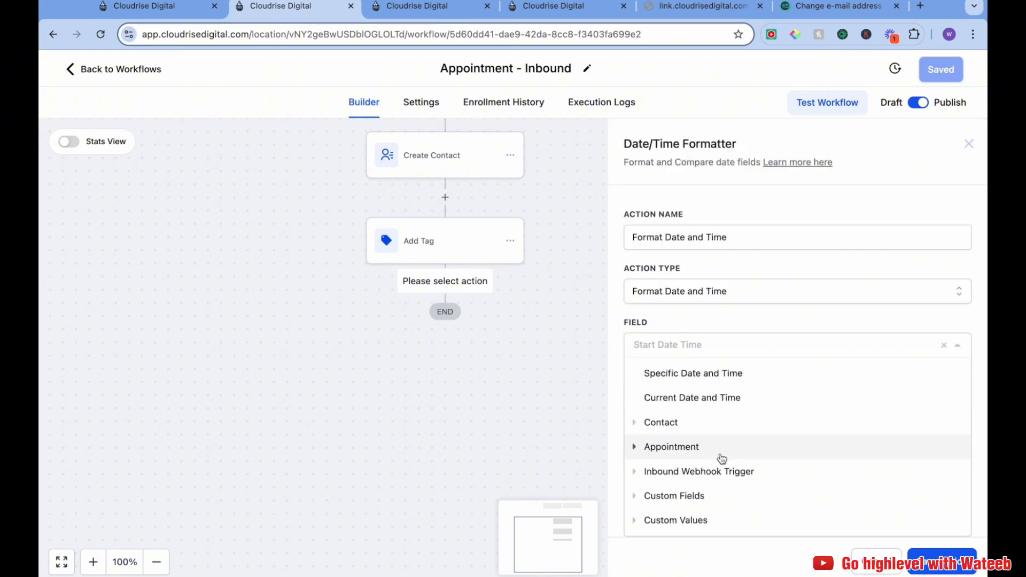
left_click(719, 326)
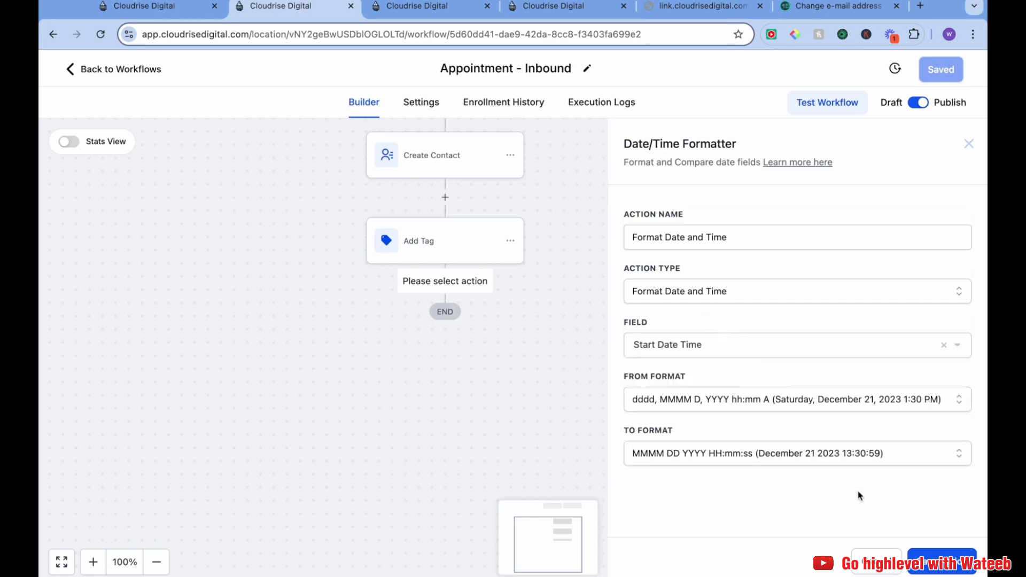
left_click(943, 570)
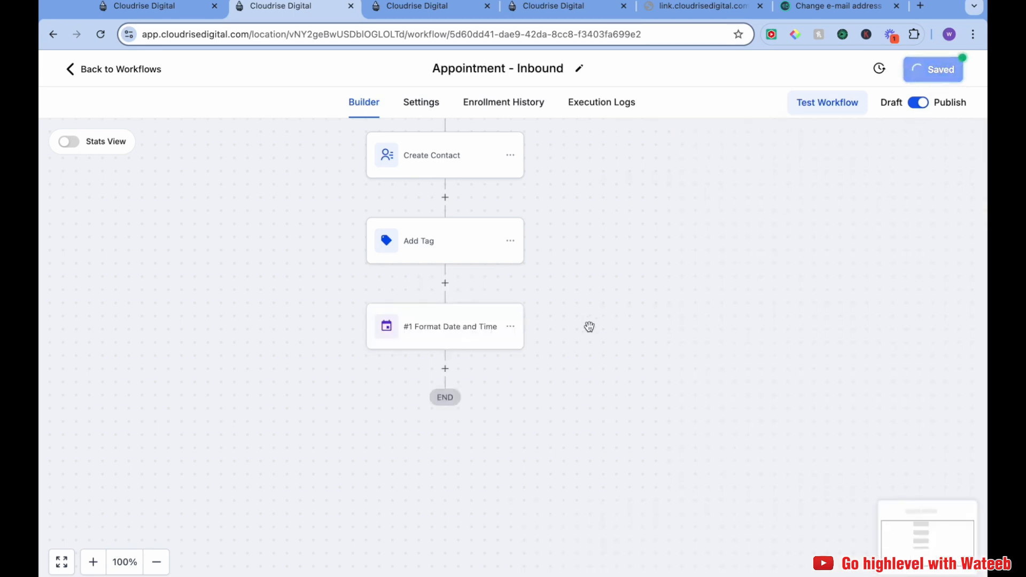
Reopen the Format Date and Time action to review its field selection
left_click(453, 336)
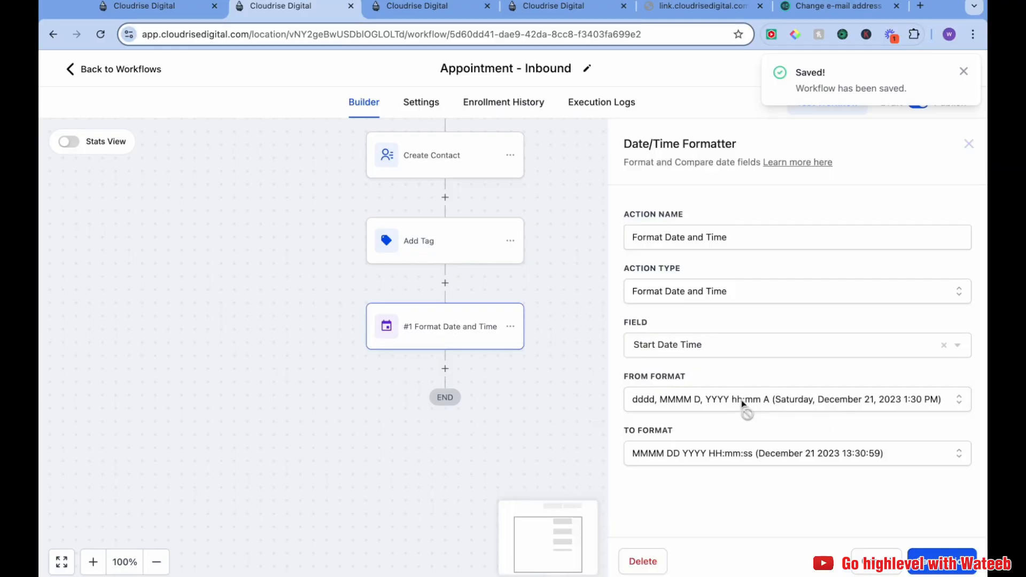
left_click(720, 353)
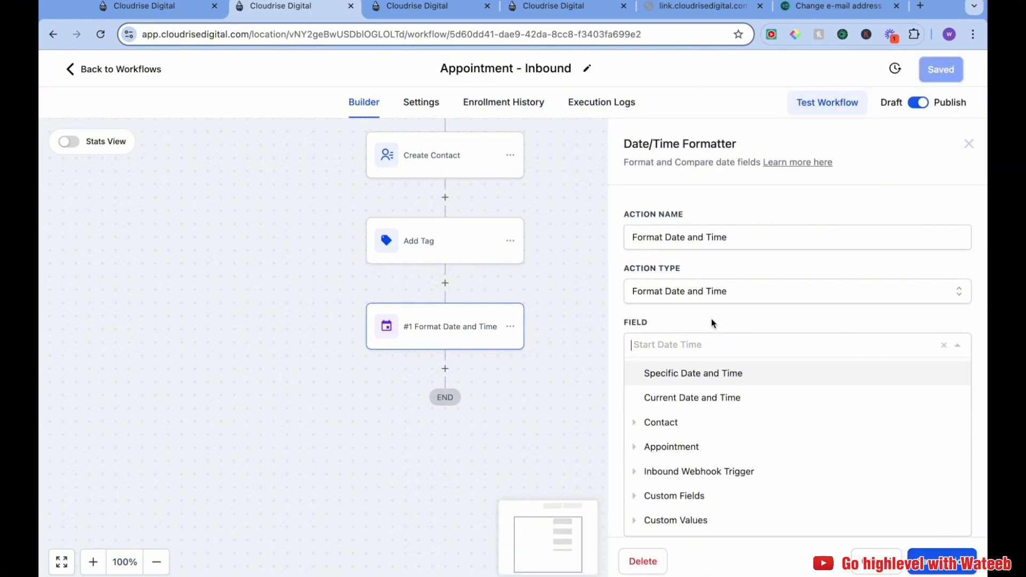
left_click(590, 312)
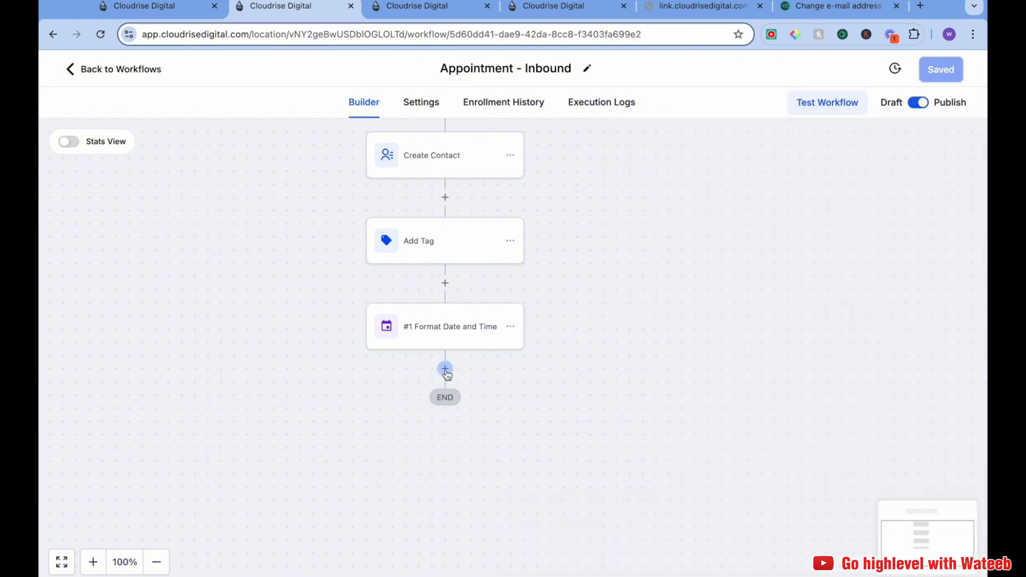
Add a Send Email action after the Format Date and Time step
left_click(445, 369)
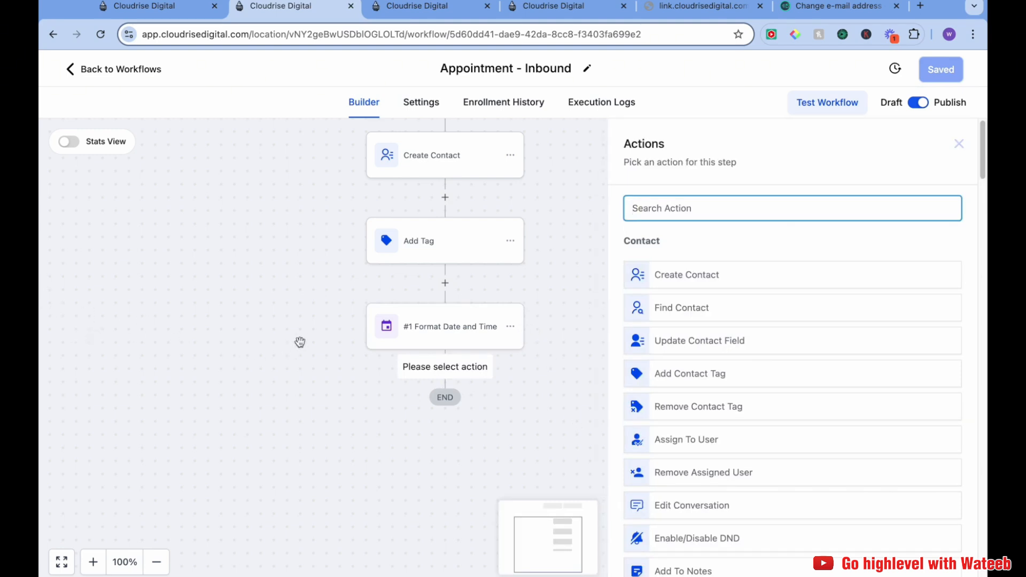
type("email")
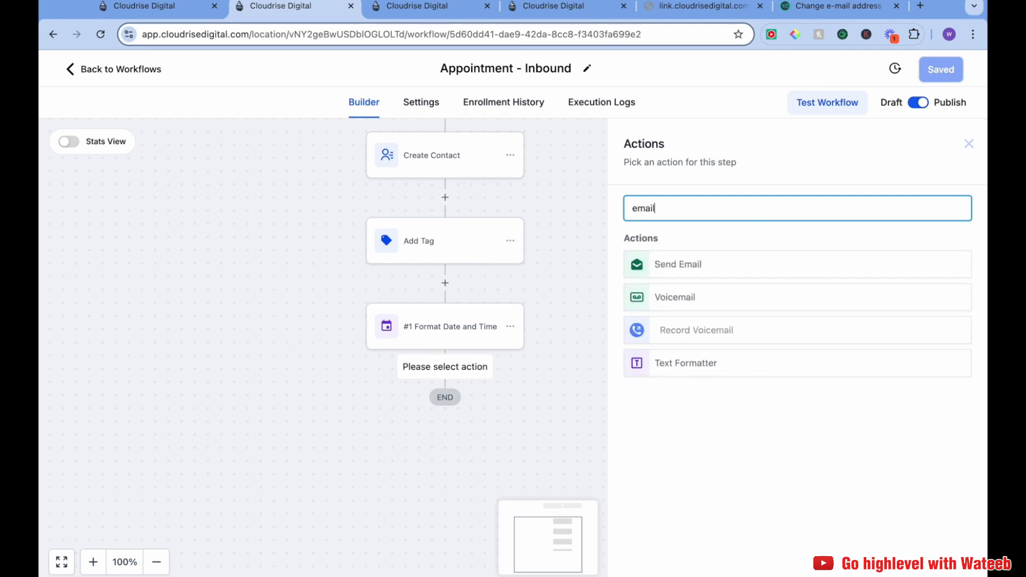
left_click(772, 258)
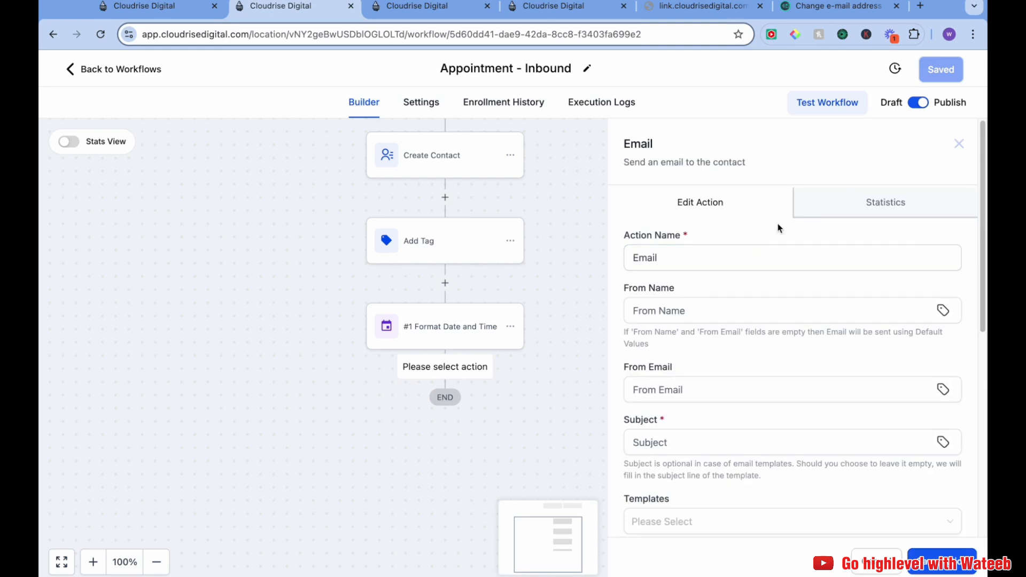
scroll(695, 274, "down", 1)
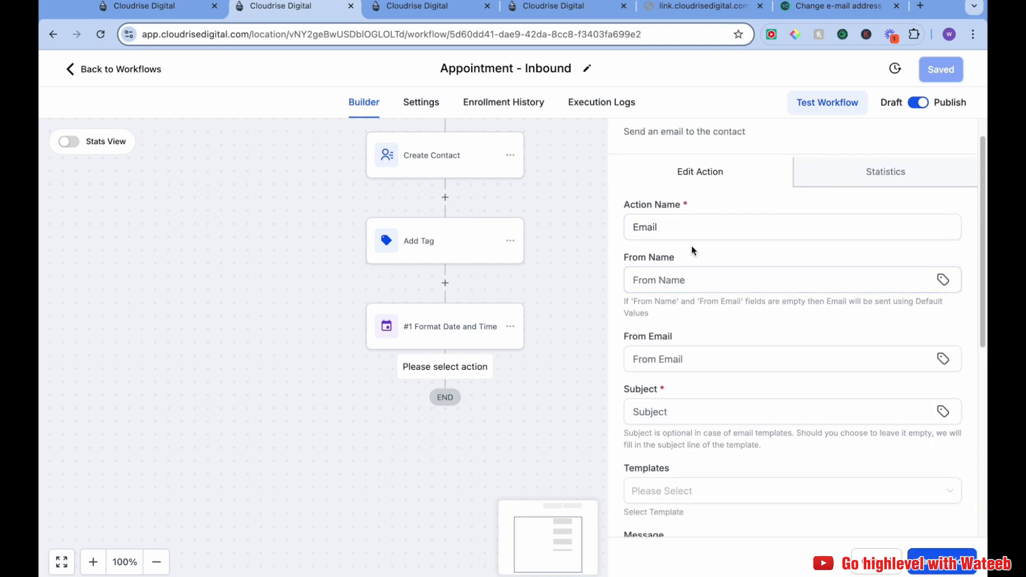
left_click(695, 226)
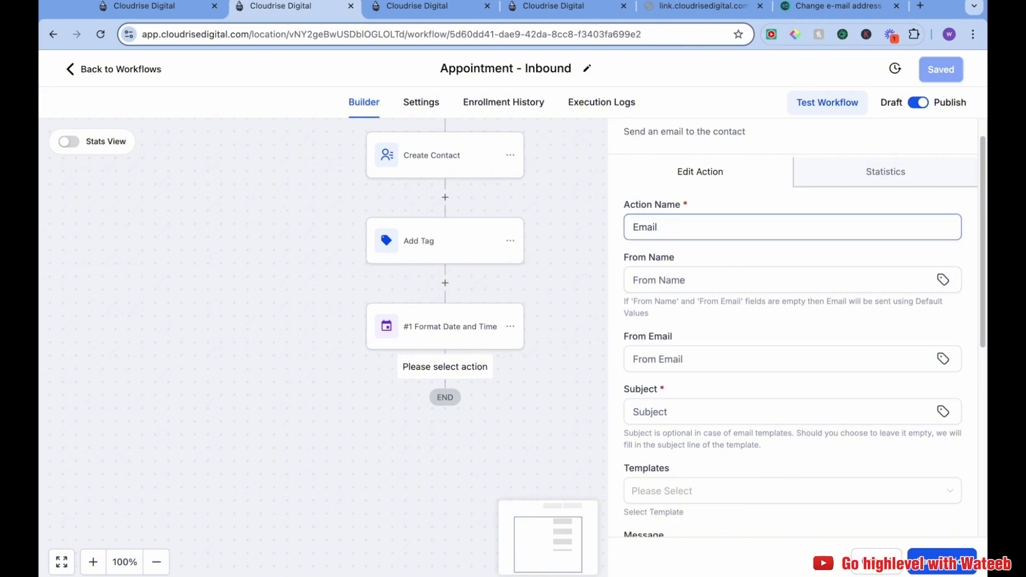
Set the email's From Name to {{location.name}} and From Email to {{location.email}}
left_click(761, 277)
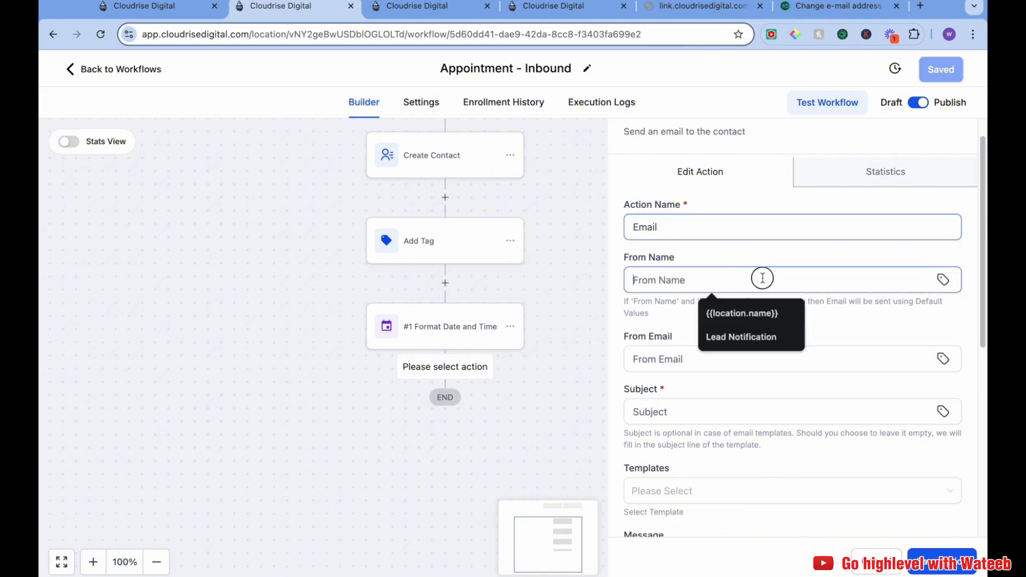
left_click(748, 313)
scroll(732, 316, "down", 5)
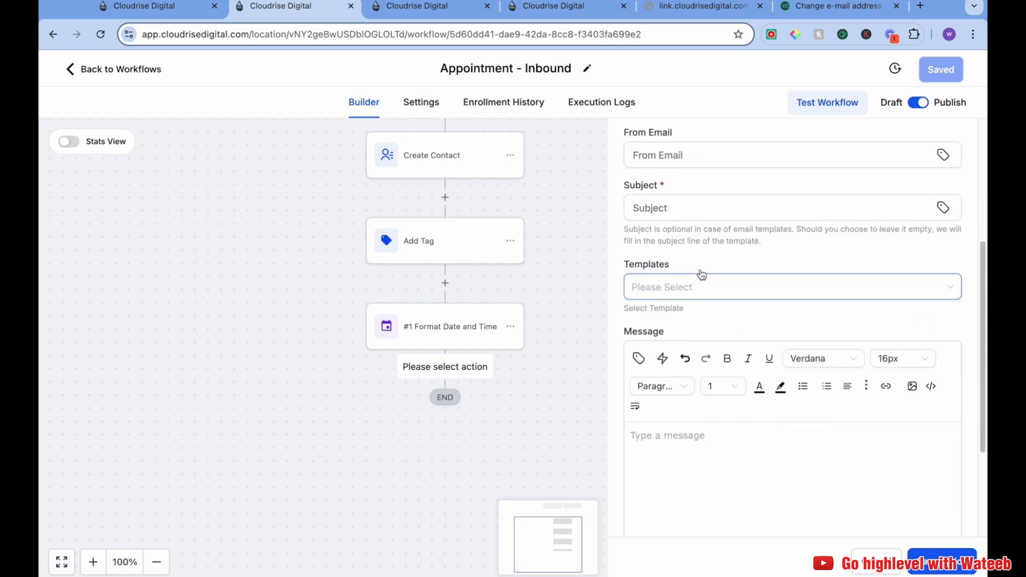
scroll(687, 225, "up", 3)
left_click(690, 247)
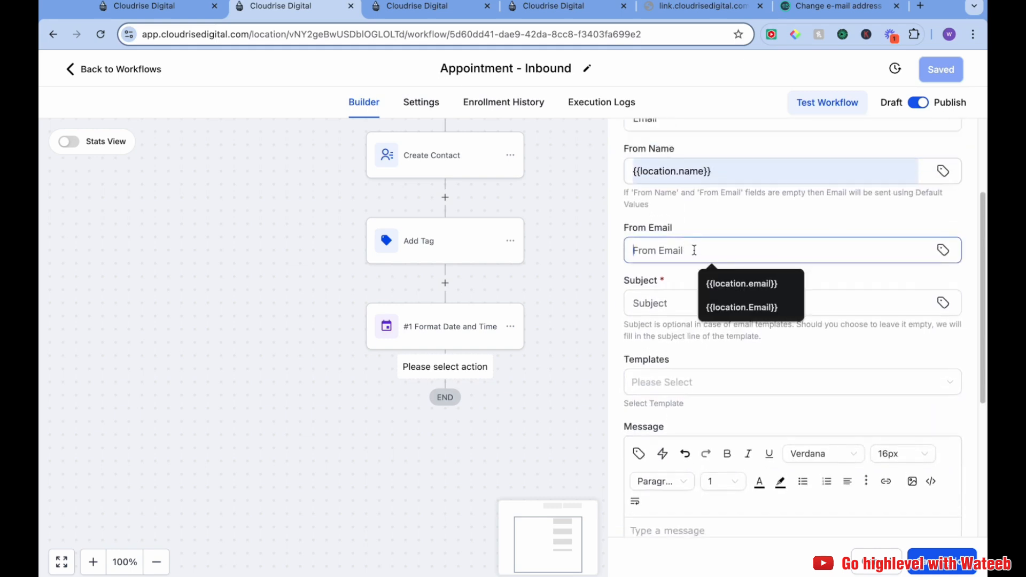
left_click(722, 286)
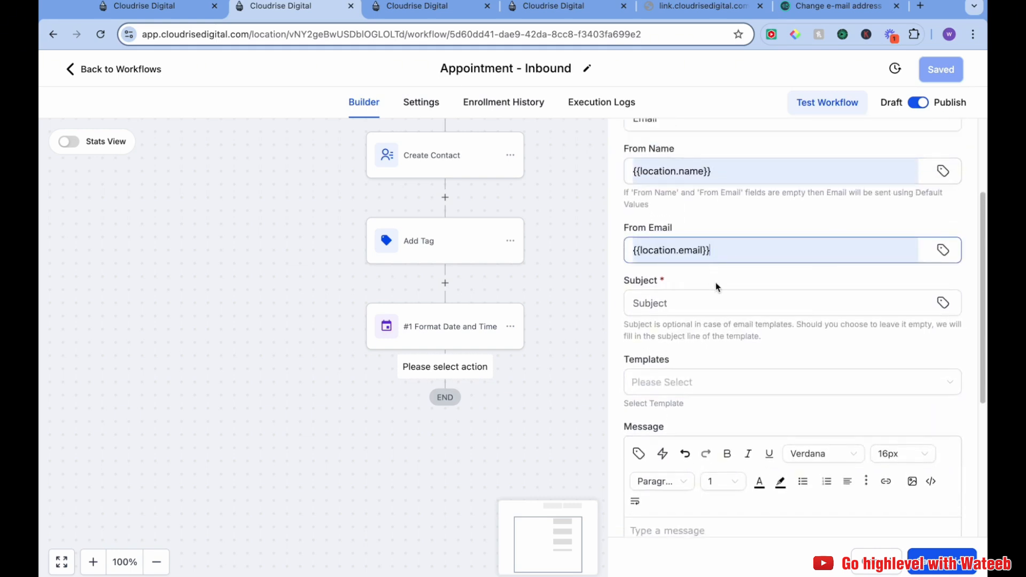
Set the email subject to Testing Webhook
left_click(705, 311)
type("T")
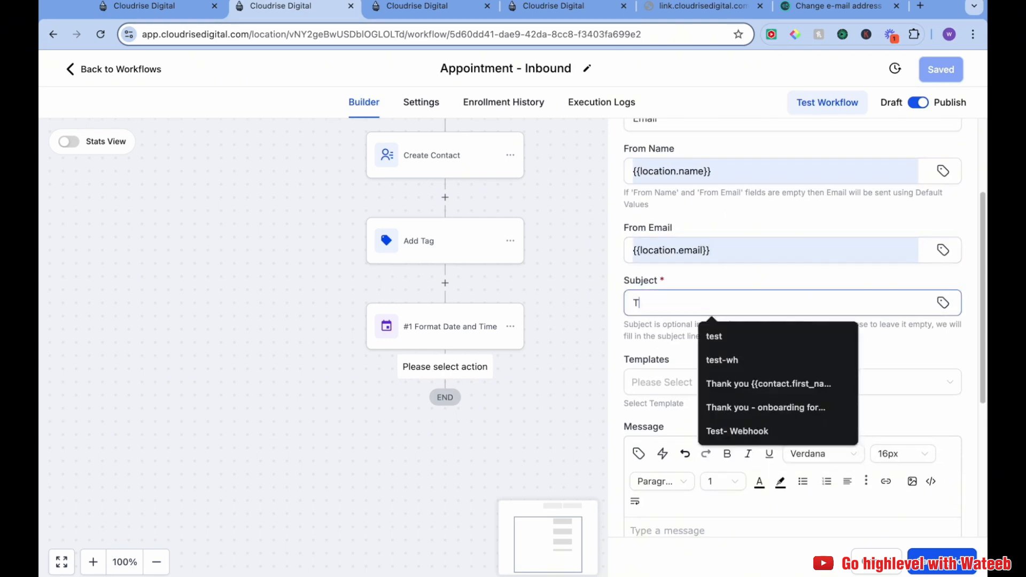
type("est")
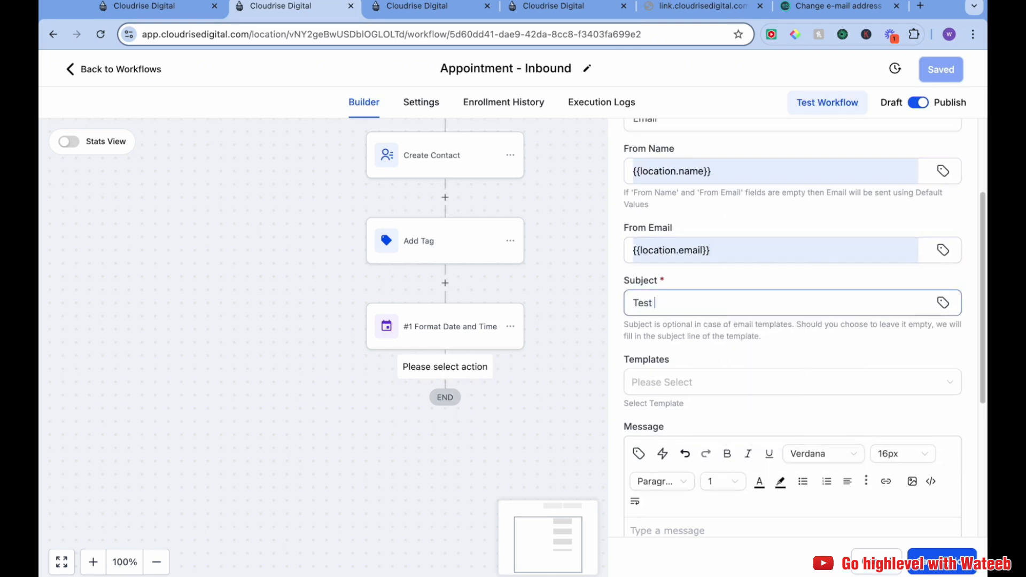
key("BackSpace")
type("ibg")
Start the message body with Hi followed by the contact's first name custom value and a comma
scroll(716, 307, "down", 3)
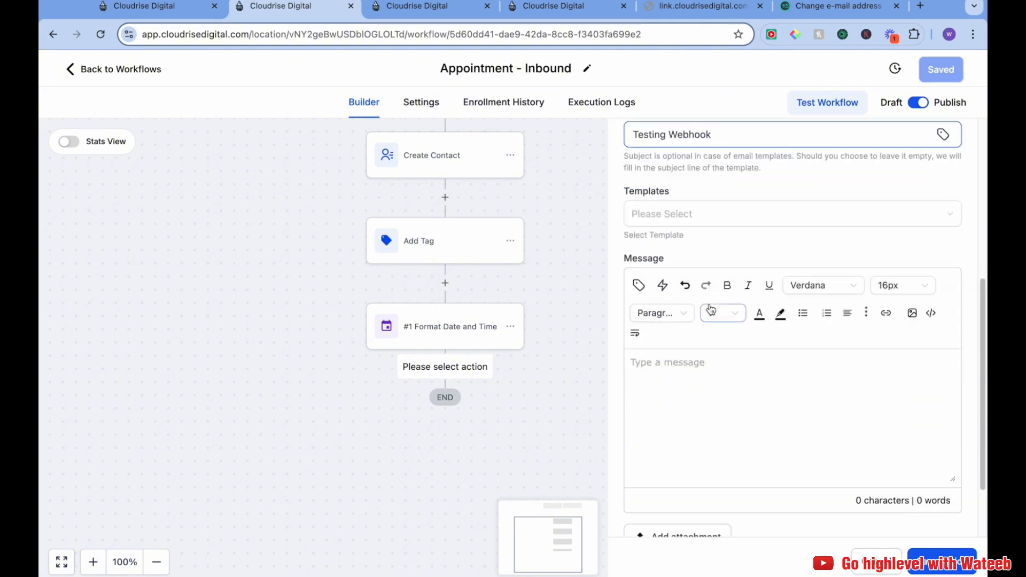
scroll(724, 357, "down", 1)
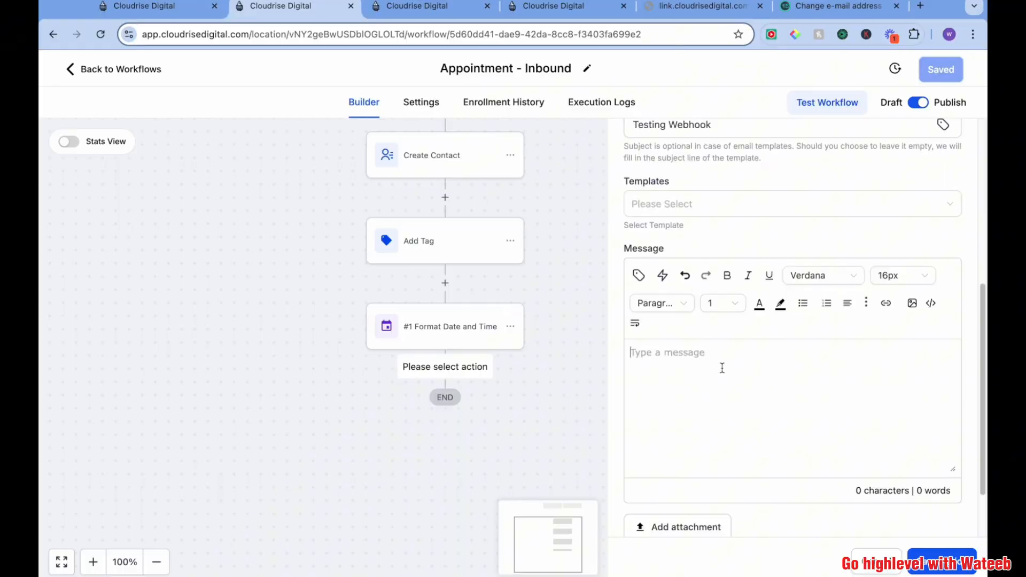
type("Hi {")
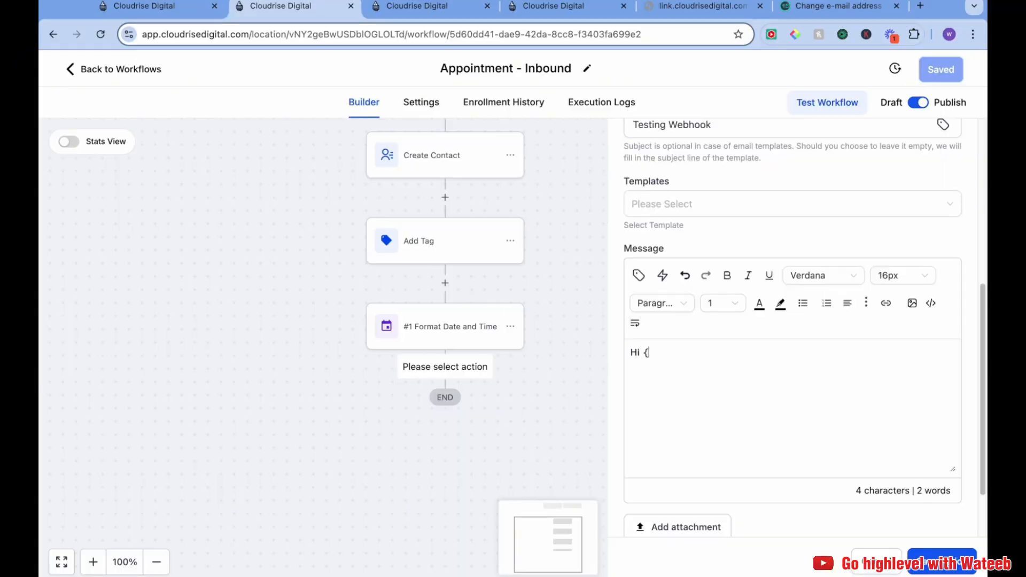
key("BackSpace")
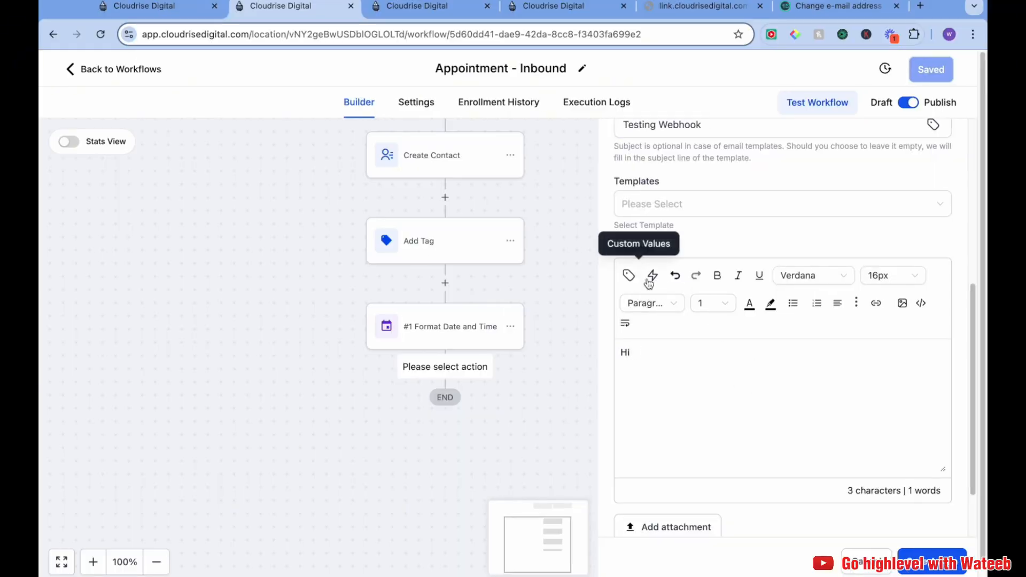
left_click(630, 276)
left_click(683, 368)
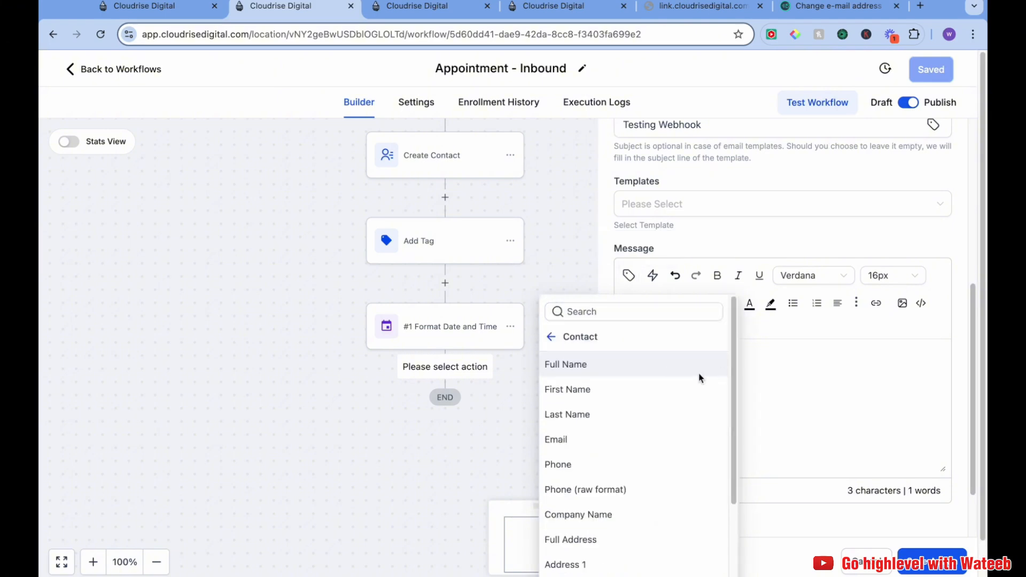
left_click(682, 400)
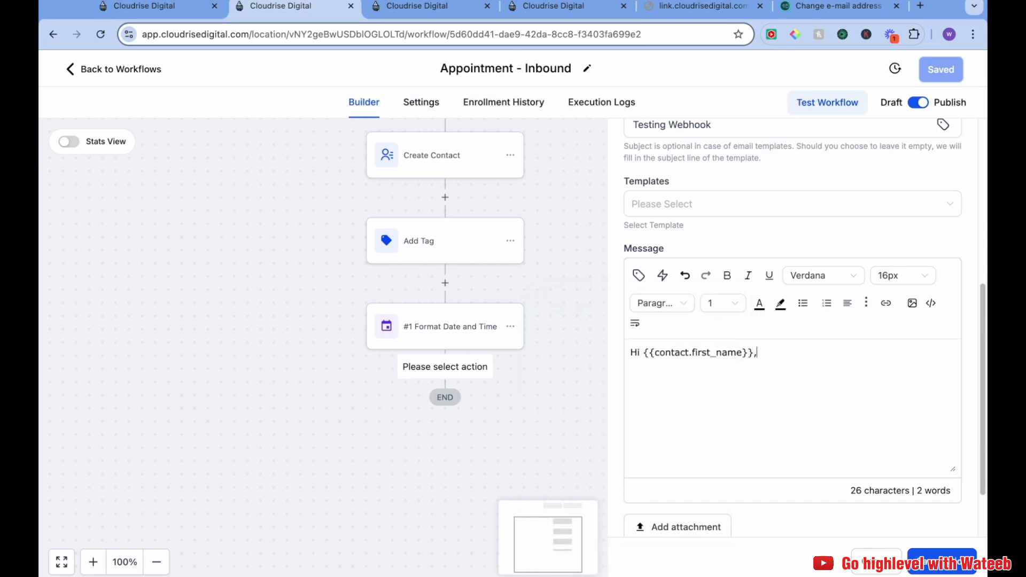
Write a new line: Your Appointment is booked for
type("Your Appoint")
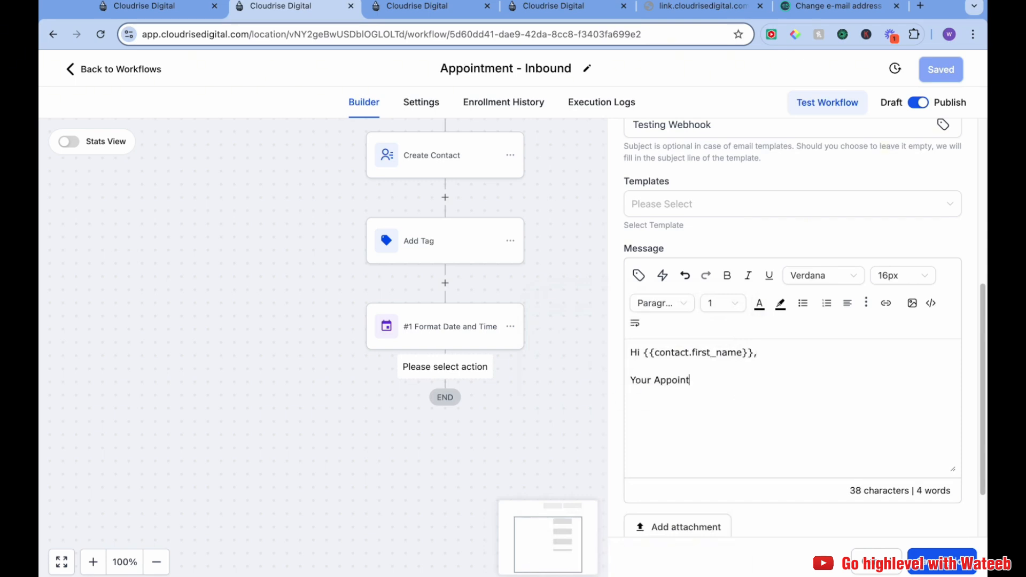
type("ment is booked for")
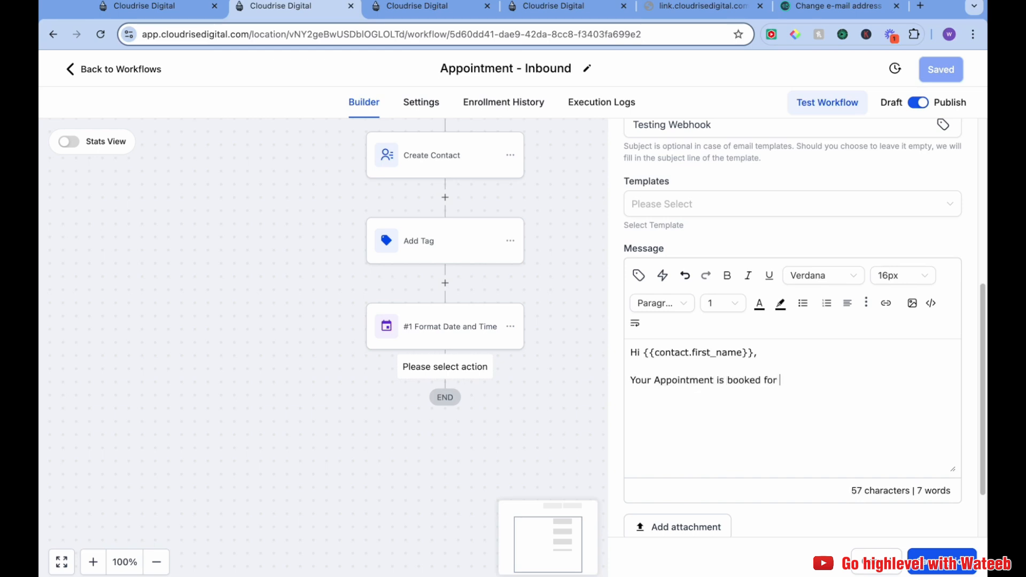
Insert the contact's A-TIME custom field after the booking sentence
left_click(637, 276)
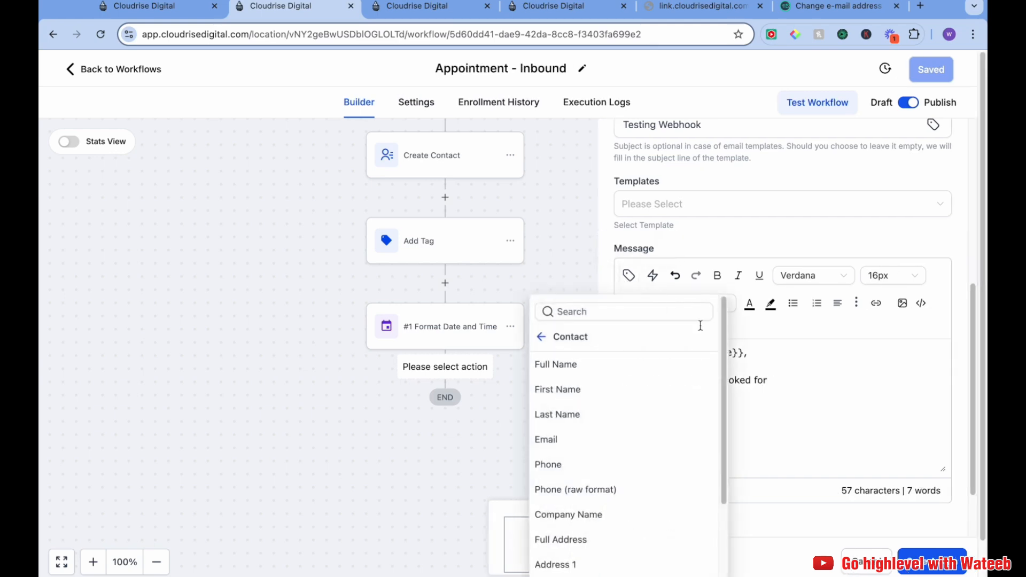
left_click(549, 337)
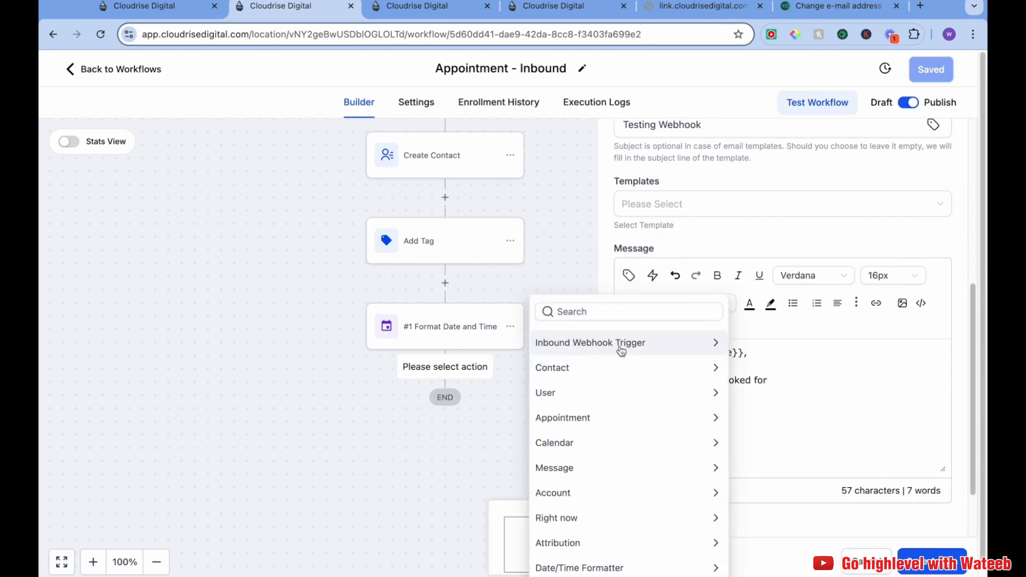
left_click(621, 351)
left_click(553, 344)
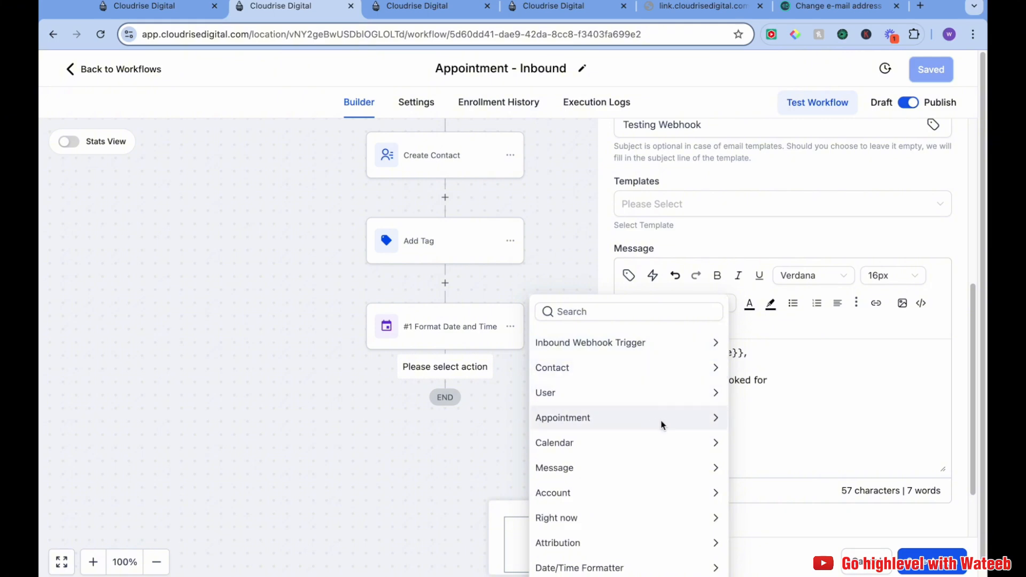
scroll(660, 427, "down", 1)
left_click(705, 570)
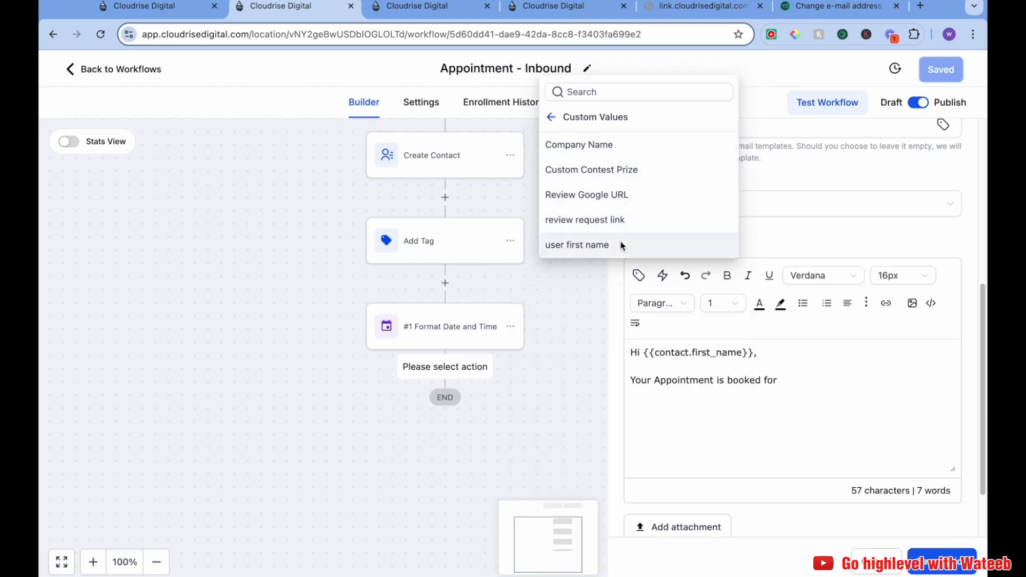
left_click(554, 122)
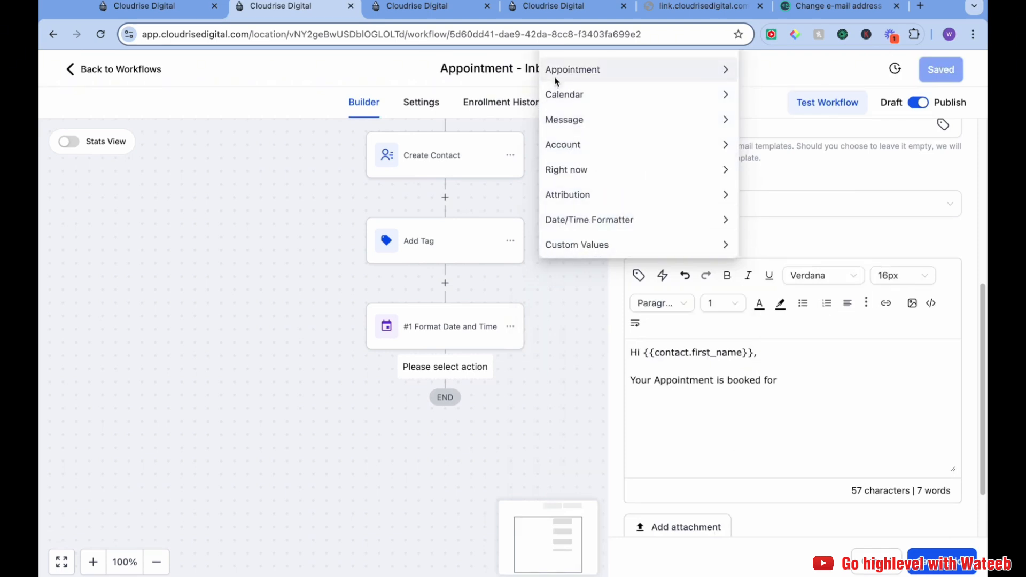
left_click(693, 421)
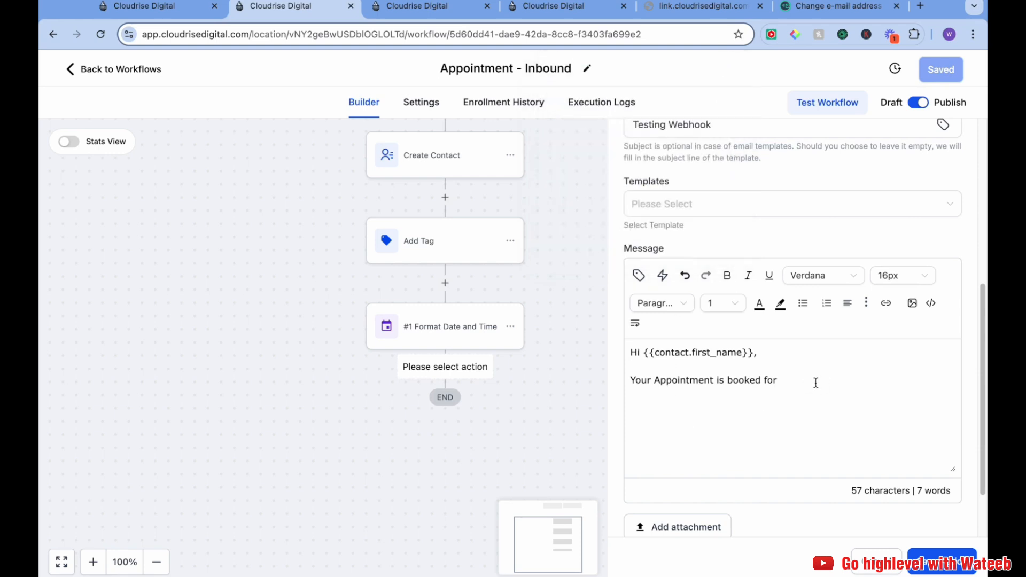
left_click(639, 275)
left_click(691, 371)
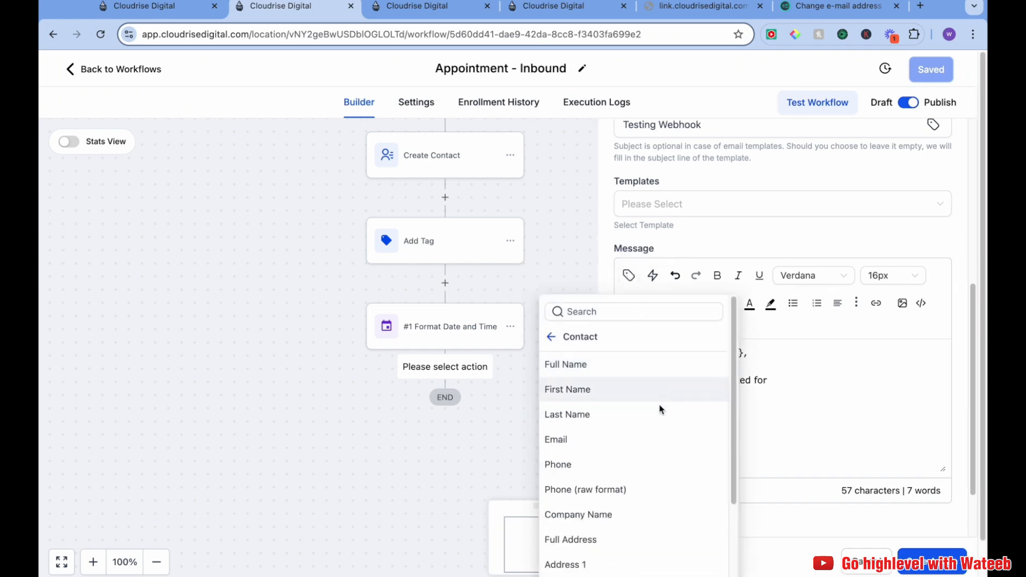
scroll(660, 408, "down", 5)
scroll(656, 496, "down", 3)
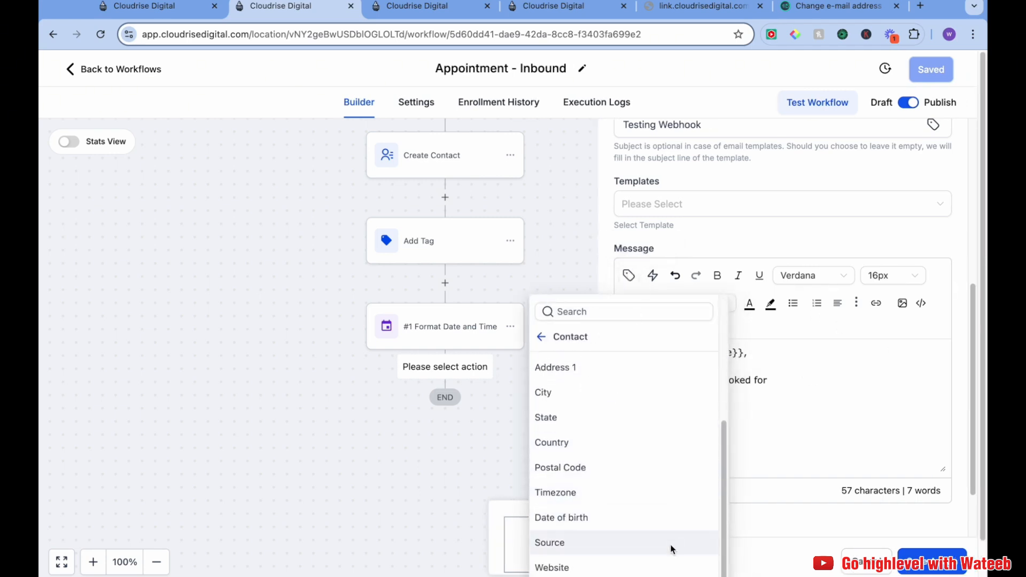
left_click(690, 570)
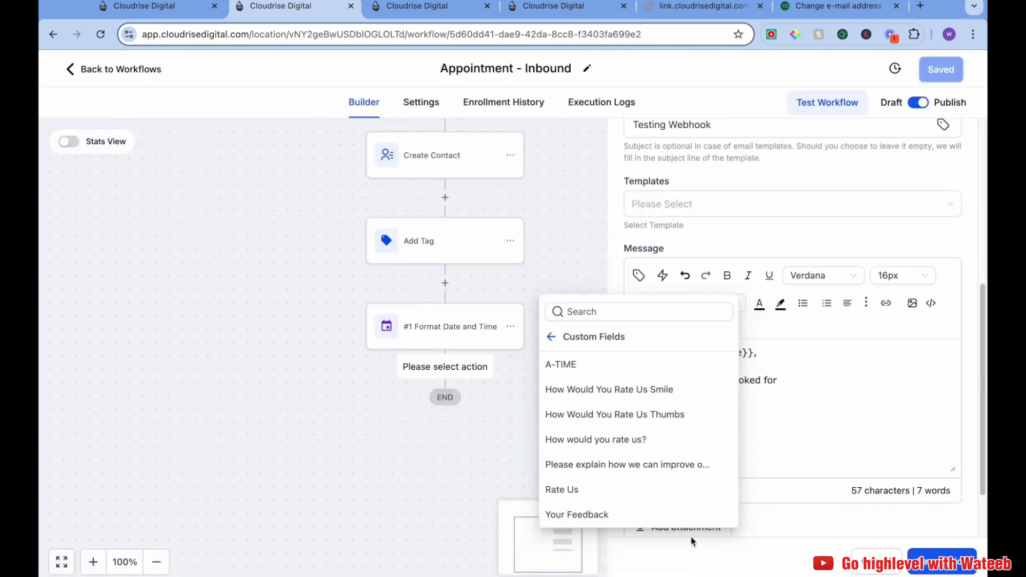
left_click(598, 368)
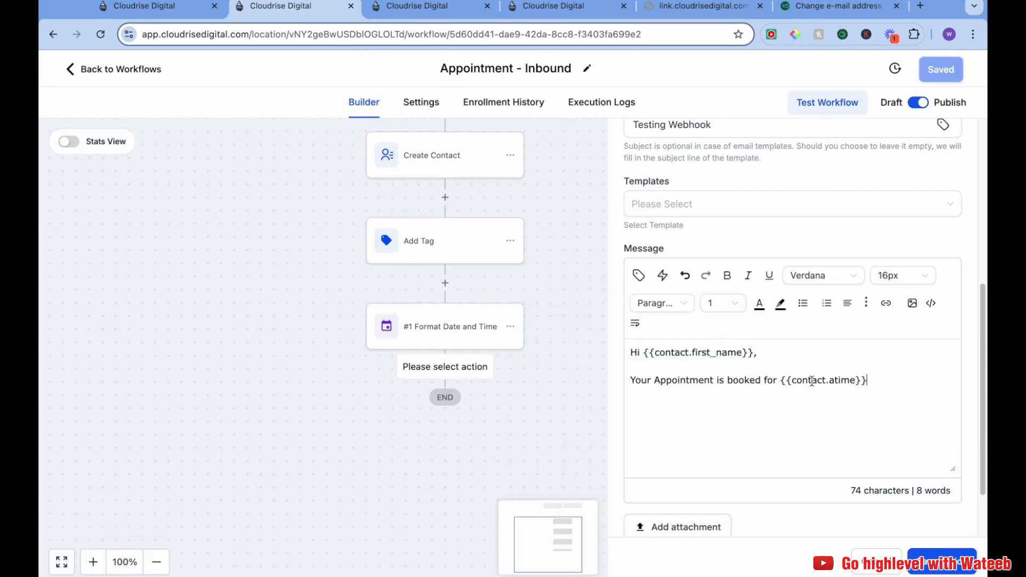
Append the contact's Timezone value after the appointment time, ending with a period
left_click_drag(784, 380, 884, 378)
left_click(885, 385)
left_click(639, 275)
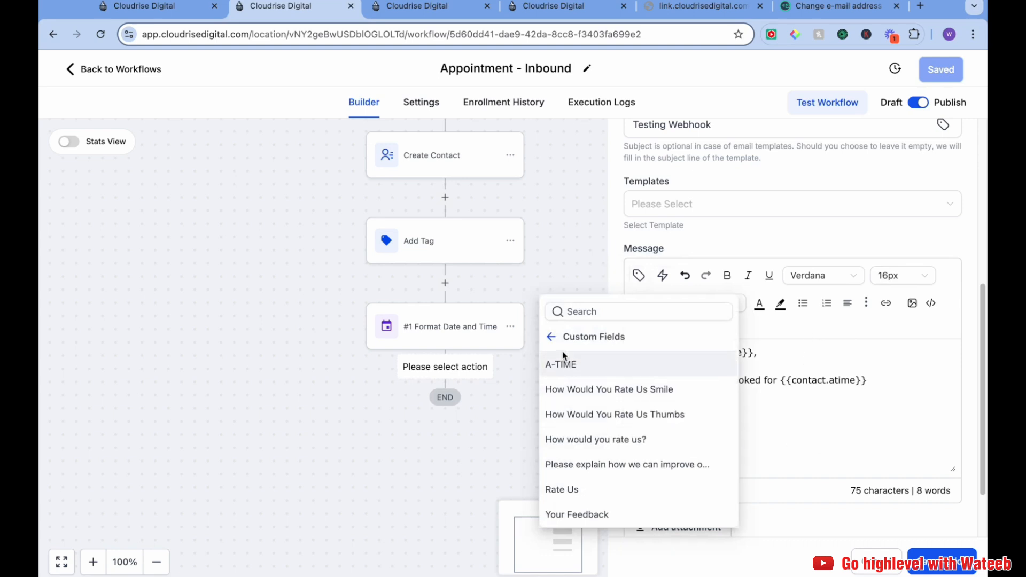
left_click(551, 337)
left_click(575, 363)
scroll(610, 443, "down", 4)
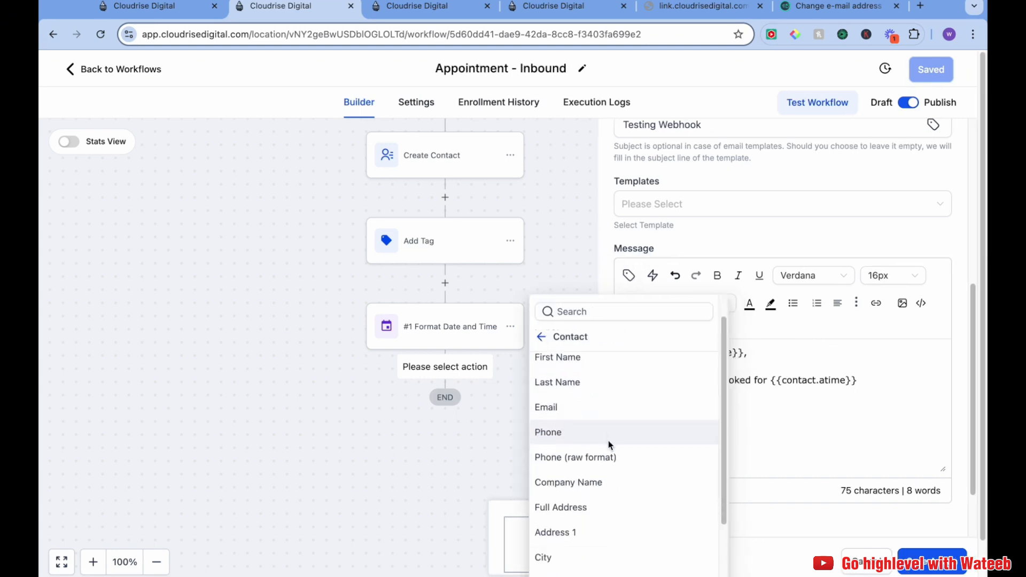
scroll(618, 488, "down", 2)
left_click(613, 492)
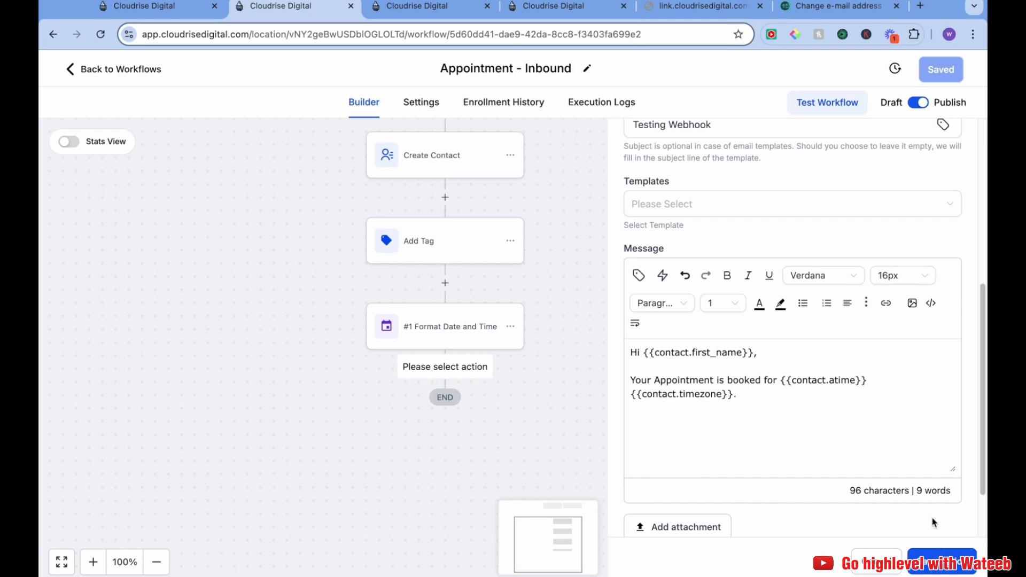
Add a closing line Thank you. and save the email action and workflow
type("Thank you.")
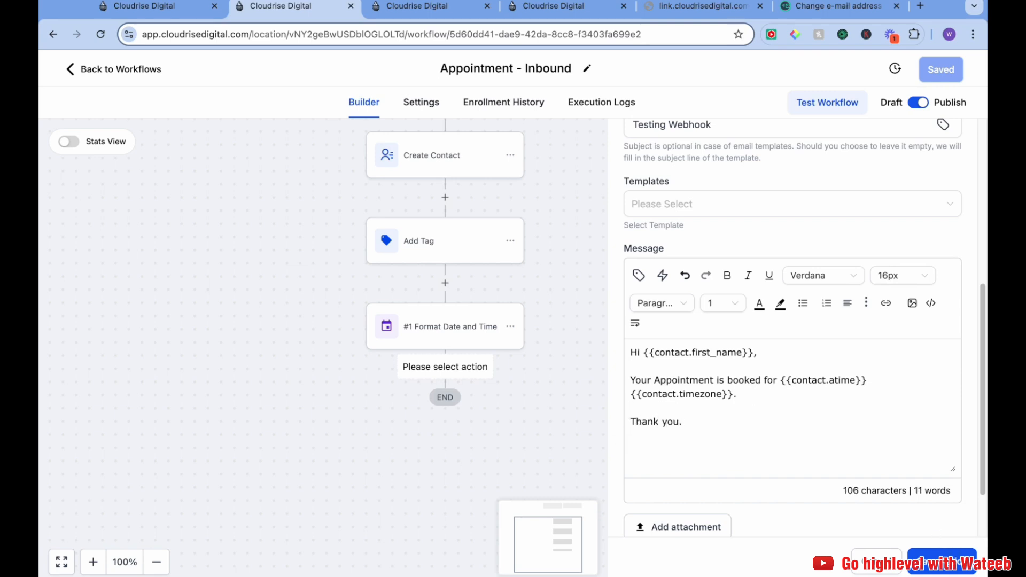
left_click(943, 558)
left_click(952, 82)
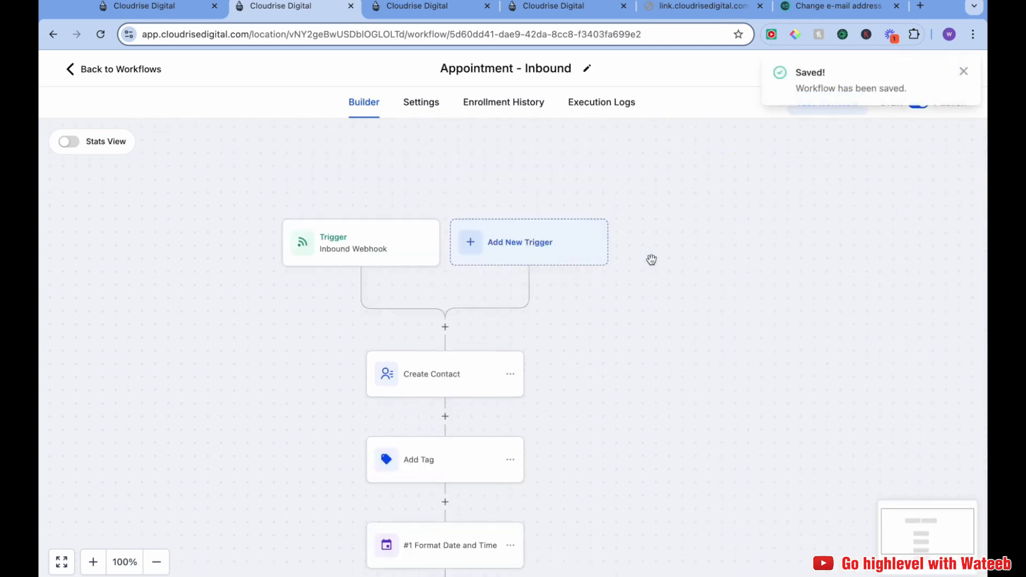
Switch to the temp-mail site and change the temporary email address
scroll(652, 260, "down", 3)
left_click(726, 6)
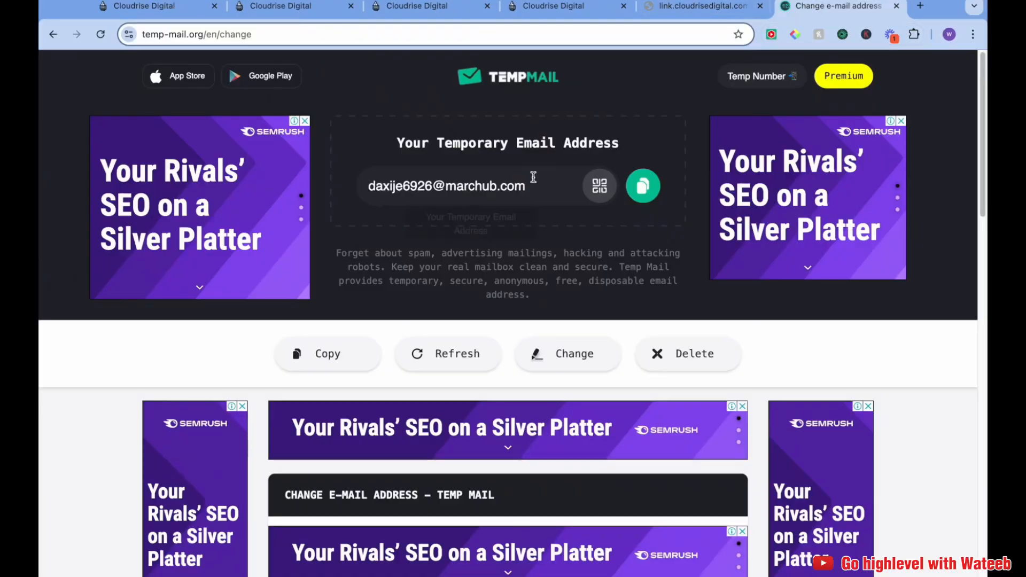
left_click(569, 354)
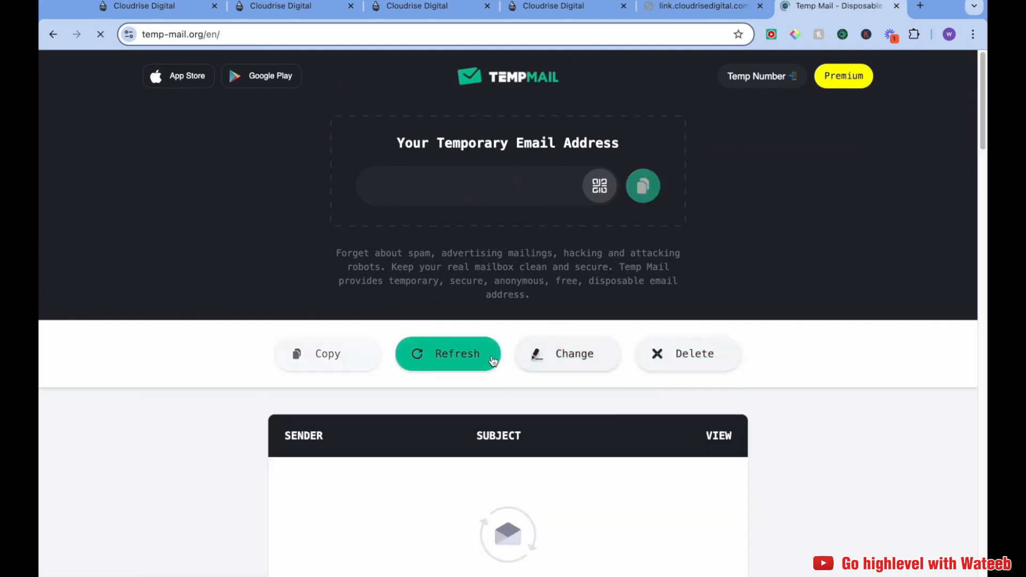
left_click(570, 354)
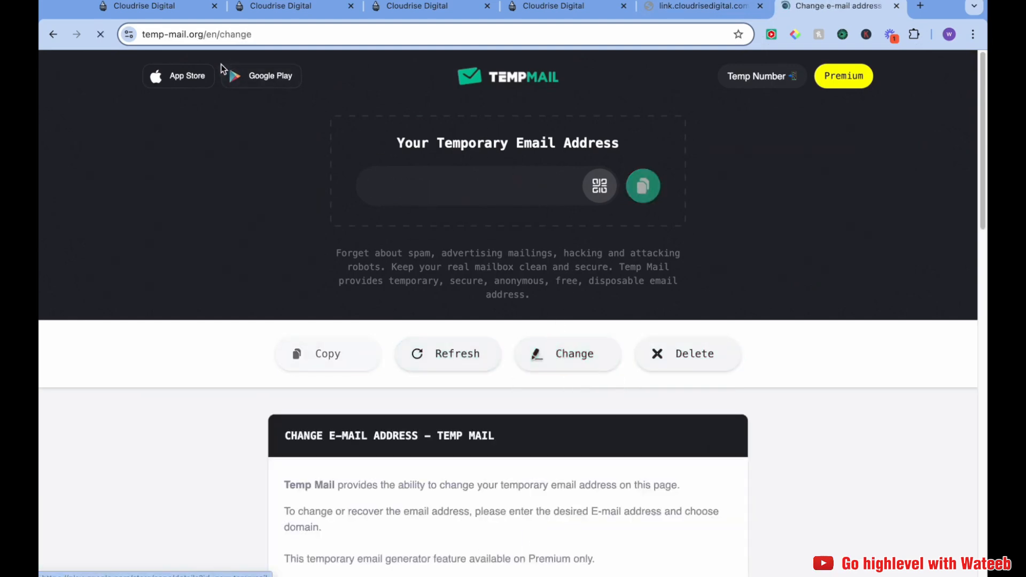
Review the booking page and the outbound workflow before returning to the inbound workflow
left_click(686, 7)
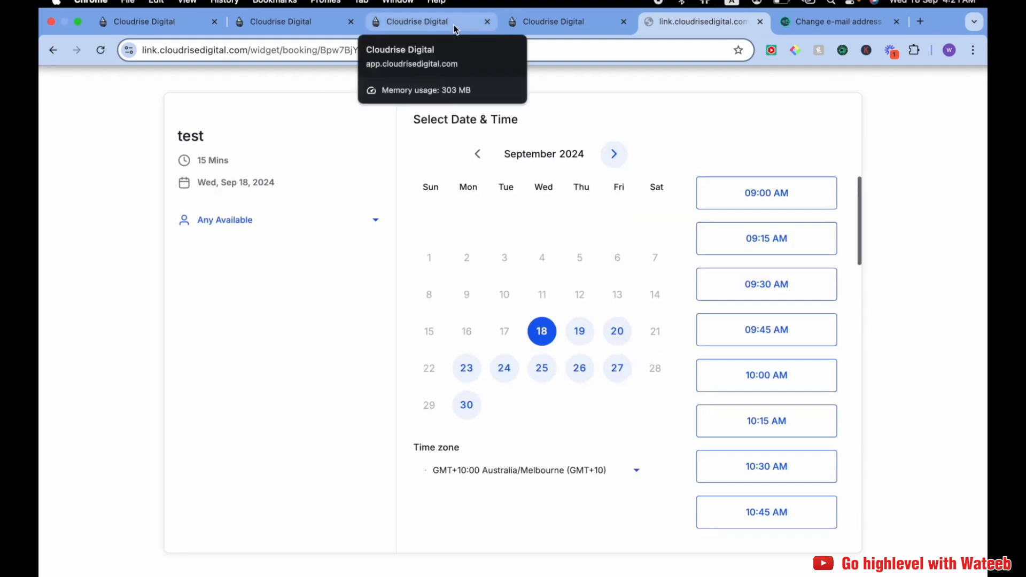
left_click(433, 7)
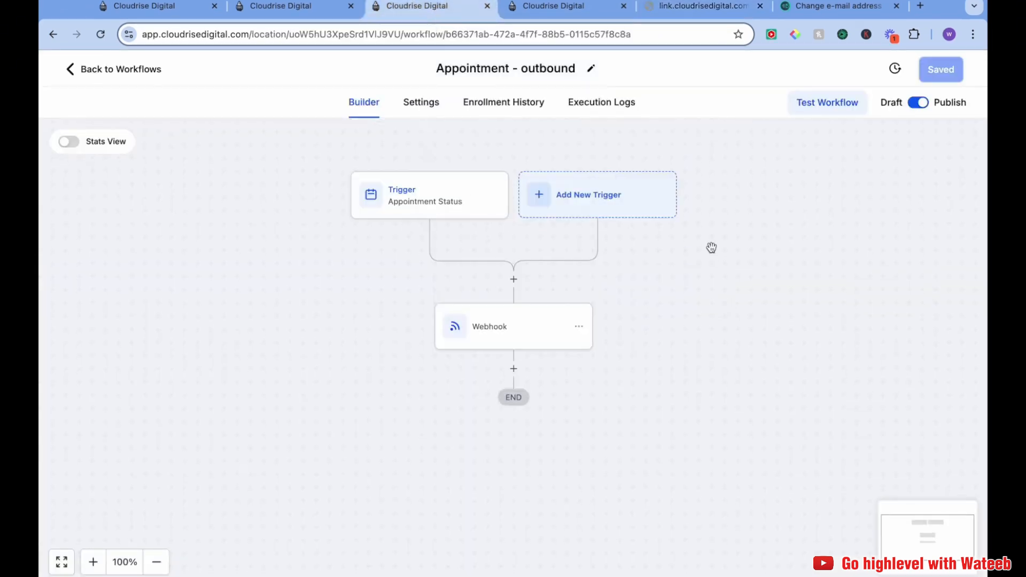
left_click(440, 200)
left_click(360, 287)
left_click(512, 337)
left_click(421, 288)
left_click(293, 22)
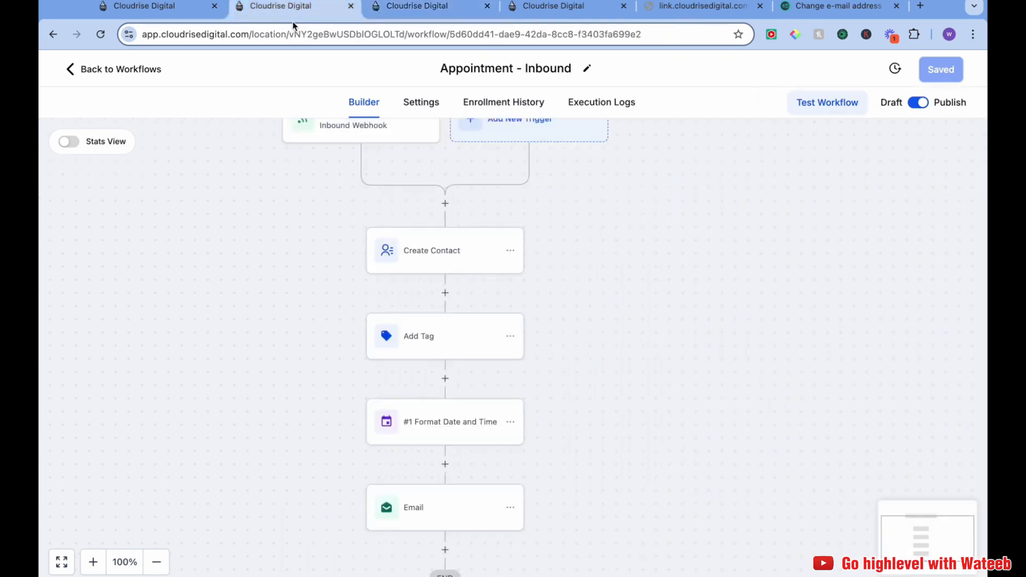
Open the Inbound Webhook trigger to review its URL and mapping reference, then close it
mouse_move(298, 229)
left_mouse_down()
mouse_move(313, 249)
mouse_move(314, 239)
left_mouse_up()
scroll(314, 238, "up", 1)
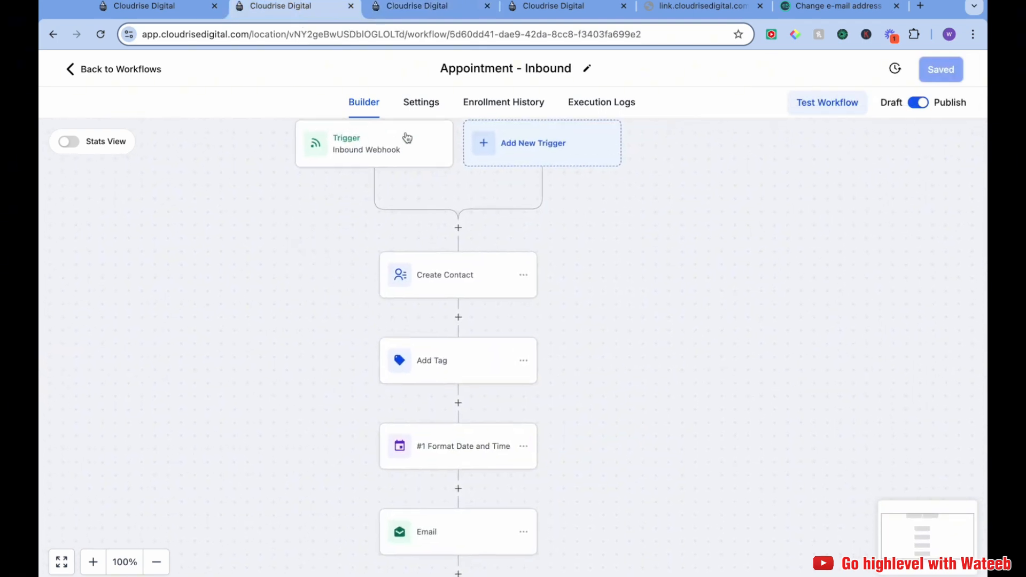
left_click(396, 152)
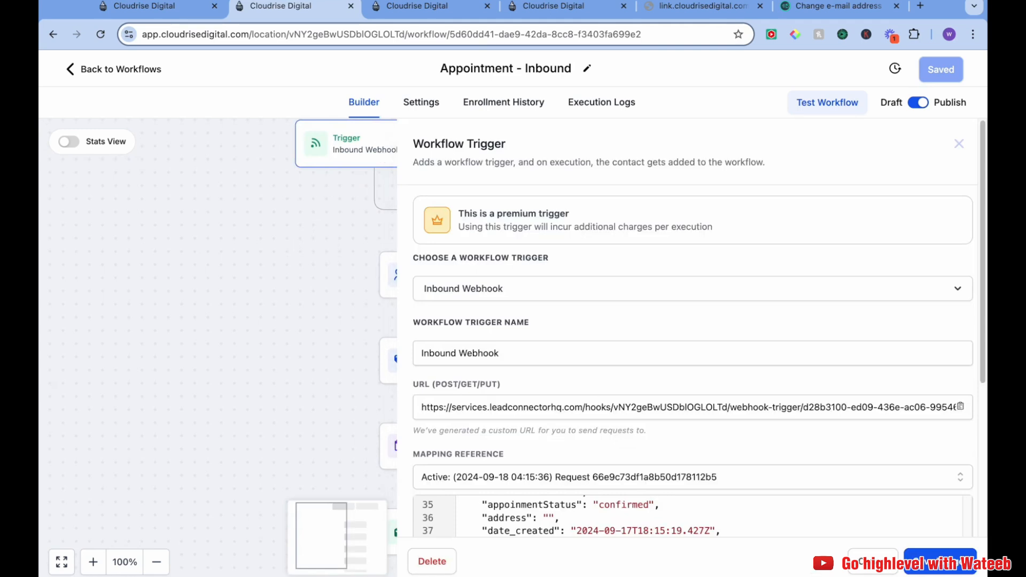
left_click(876, 567)
scroll(243, 259, "down", 1)
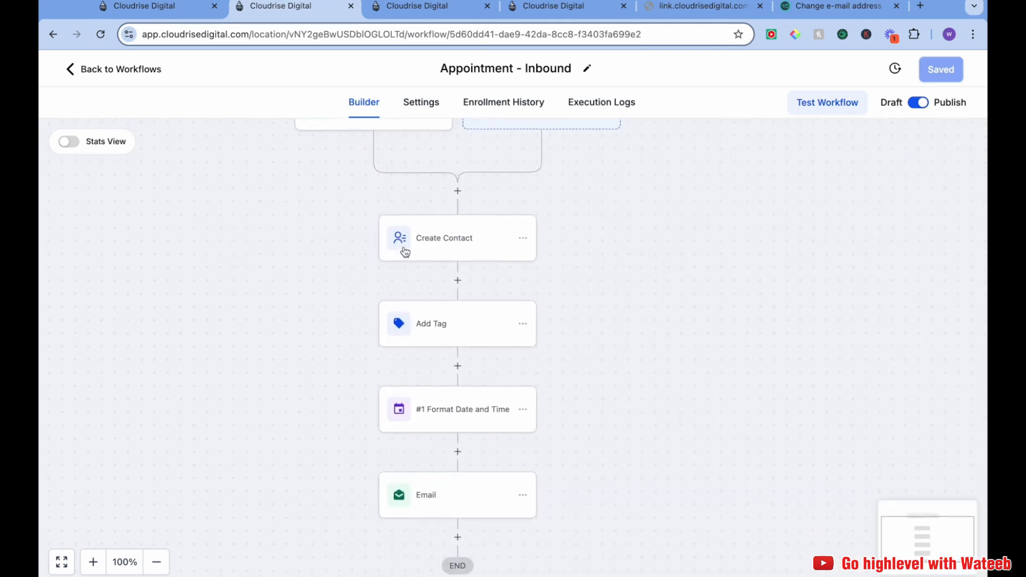
Open the Create Contact action to review its mapped fields, then close it
left_click(484, 248)
scroll(726, 321, "down", 2)
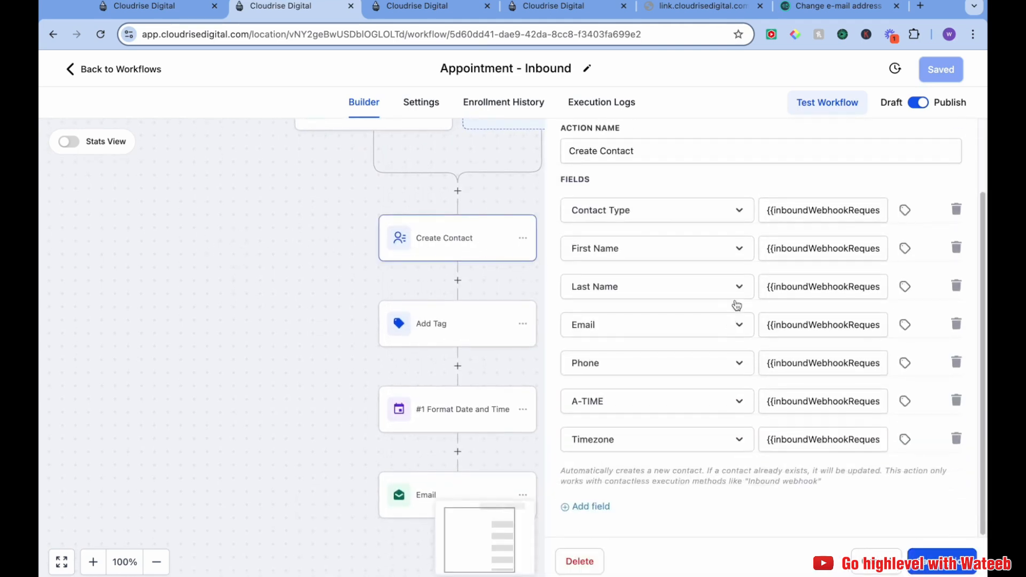
left_click(876, 561)
scroll(558, 372, "down", 2)
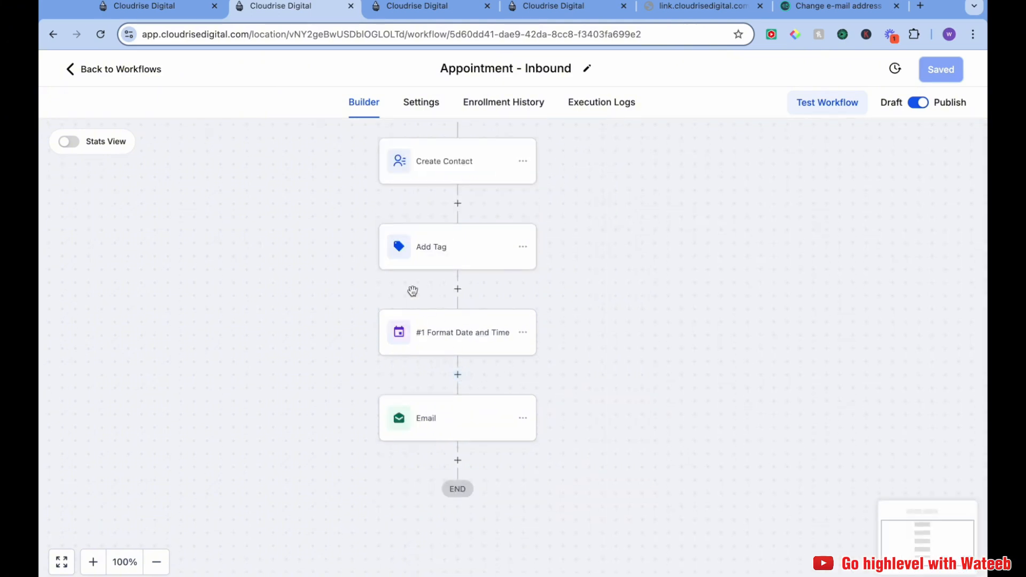
Review the inbound Email action's settings, then look over the outbound workflow
left_click(432, 407)
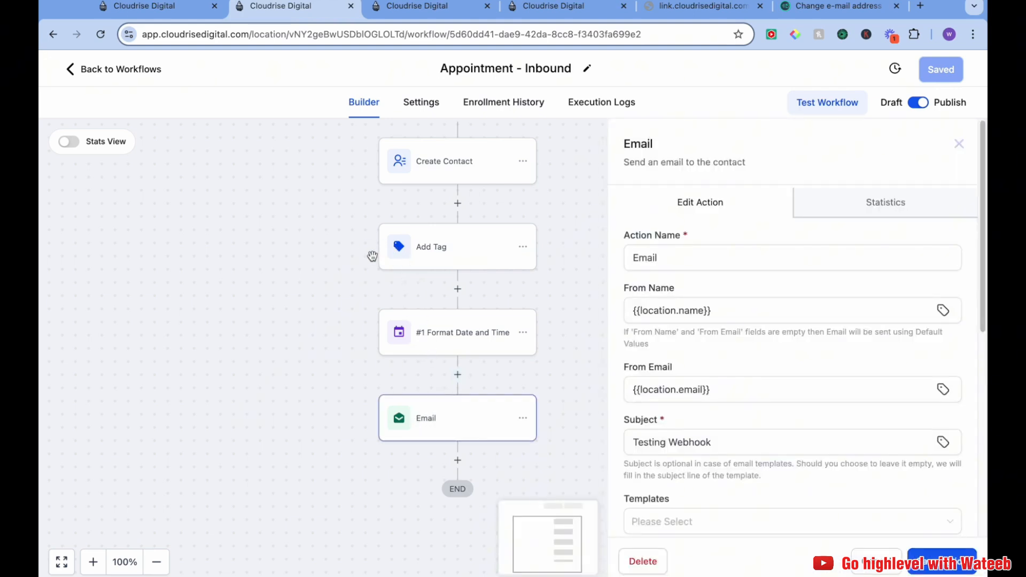
left_click(323, 366)
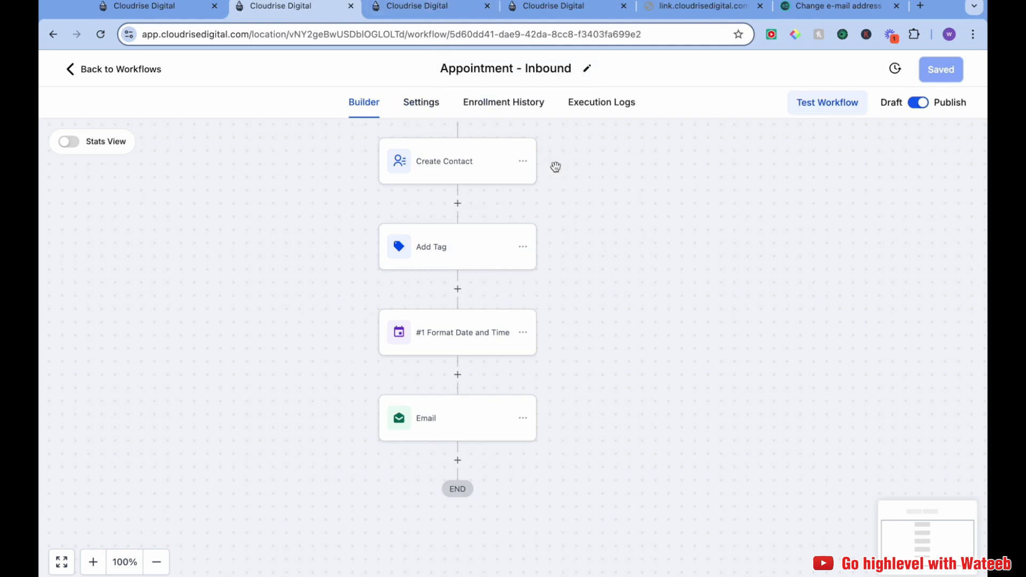
left_click(436, 11)
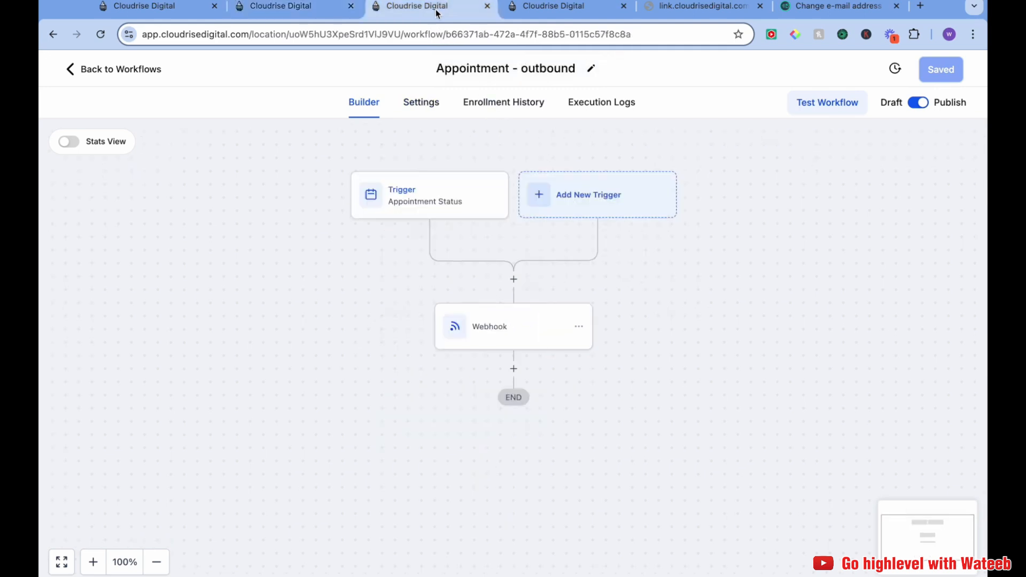
left_click_drag(382, 293, 383, 296)
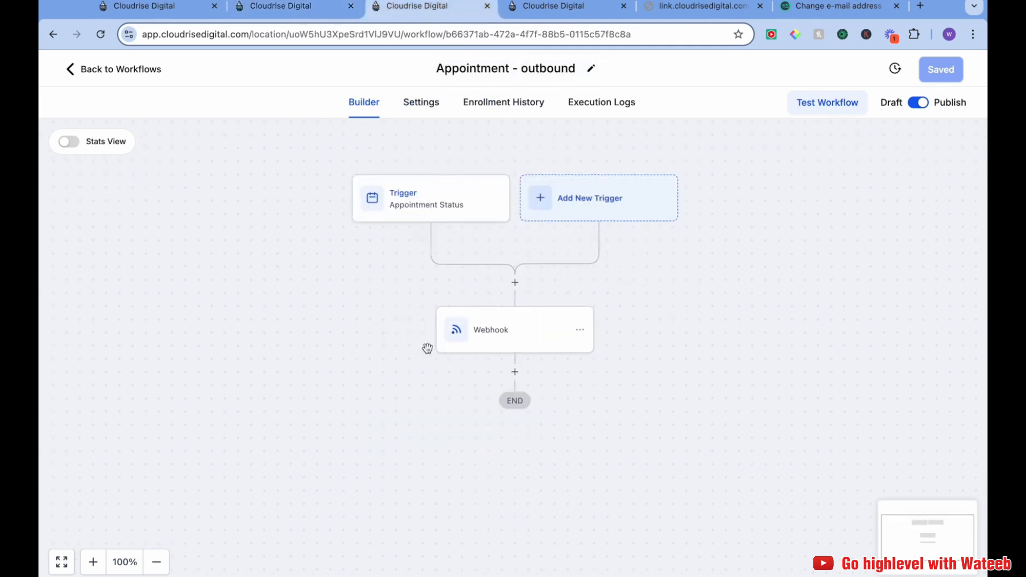
On the booking page, select the 09:00 AM slot on Wed, Sep 18, 2024
left_click(691, 11)
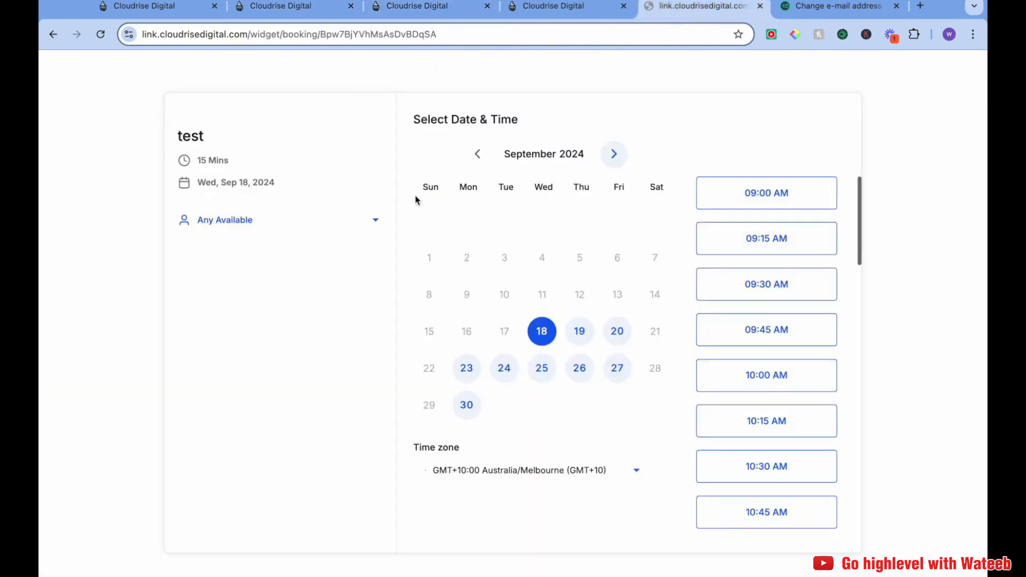
left_click(787, 202)
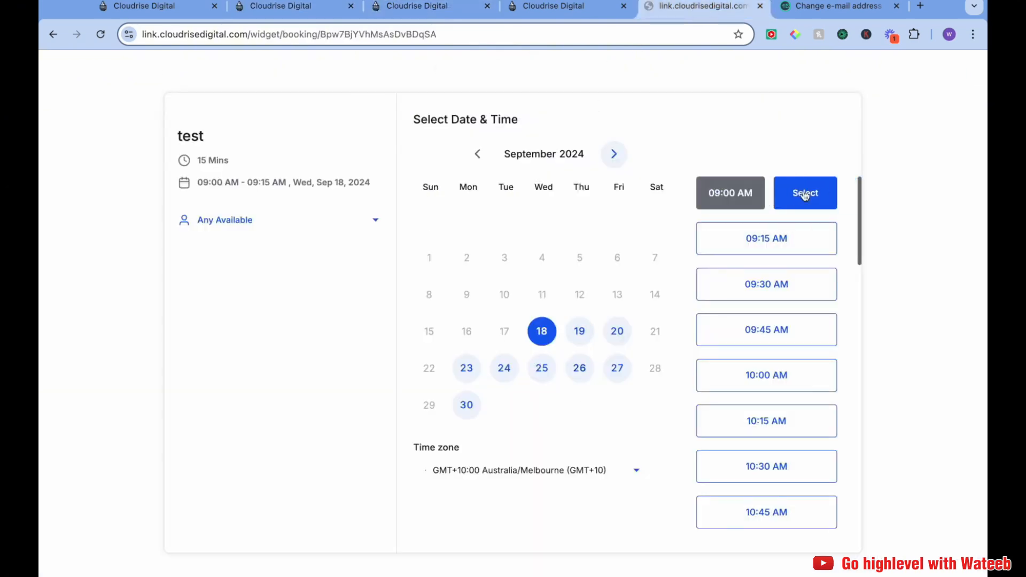
left_click(804, 194)
Fill in the booking form's first name, last name and phone number for the test contact
left_click(552, 173)
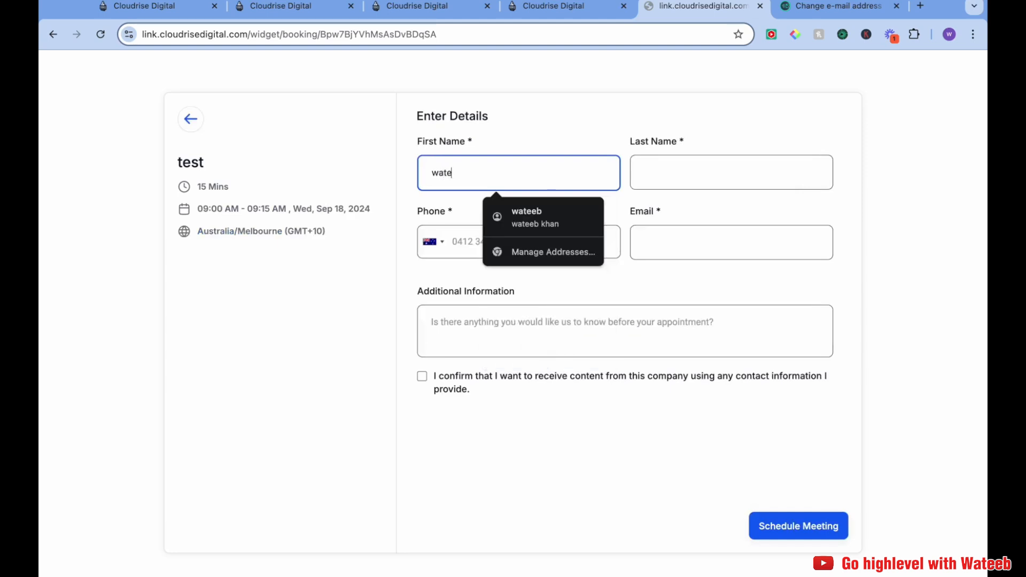
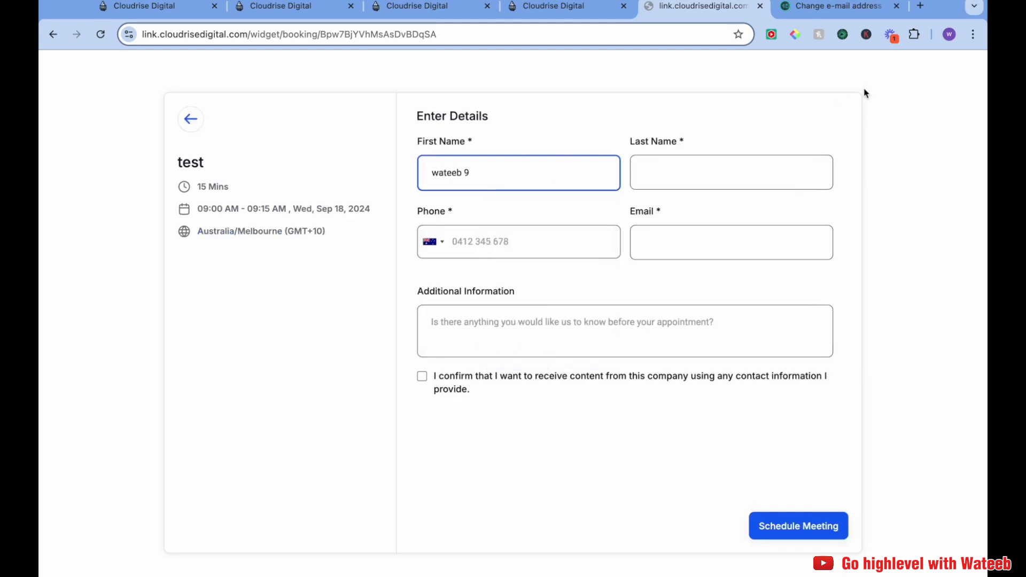
left_click(774, 163)
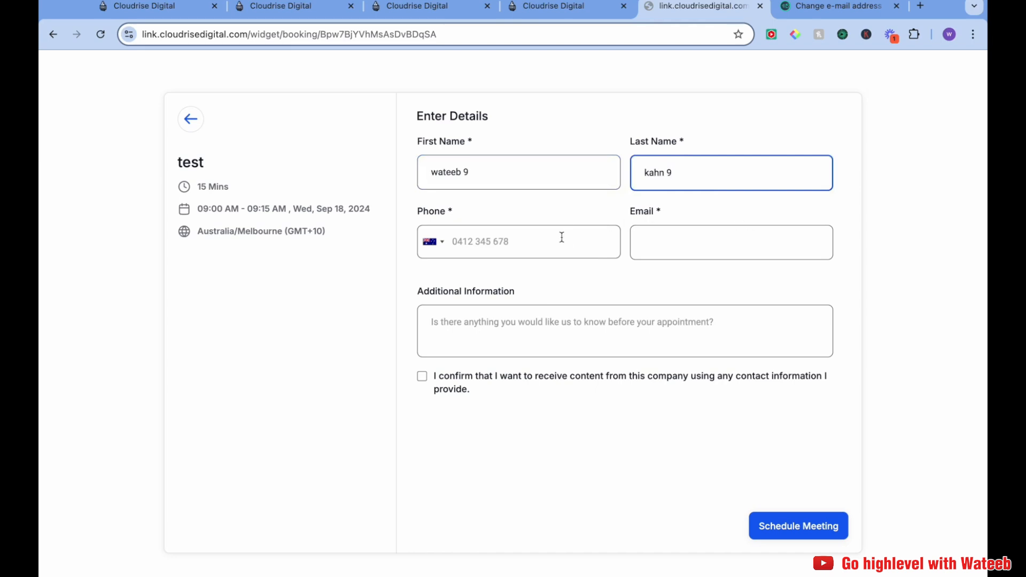
left_click(562, 238)
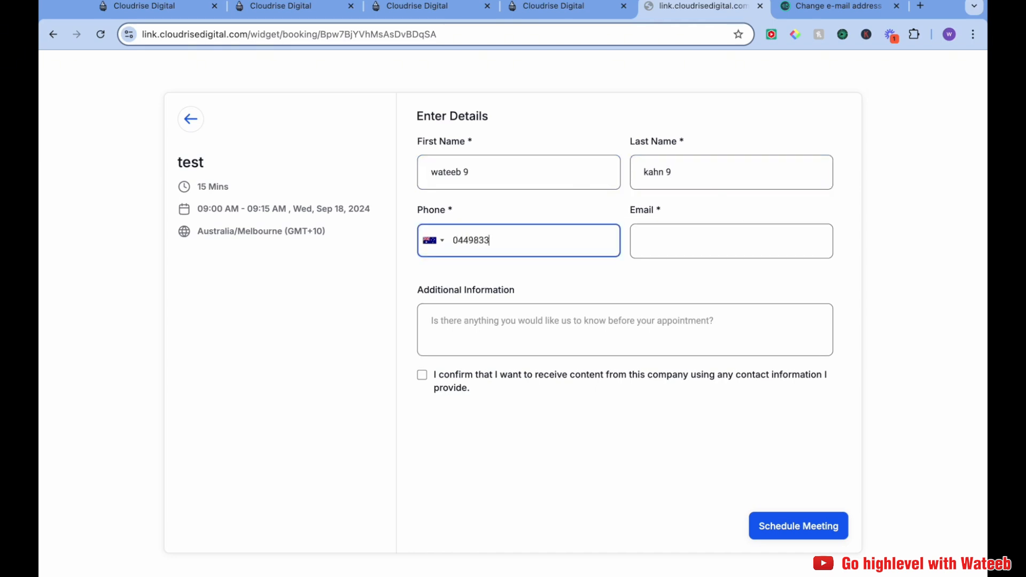
Copy the temporary email address into the booking form's Email field and tick the consent checkbox
left_click(657, 243)
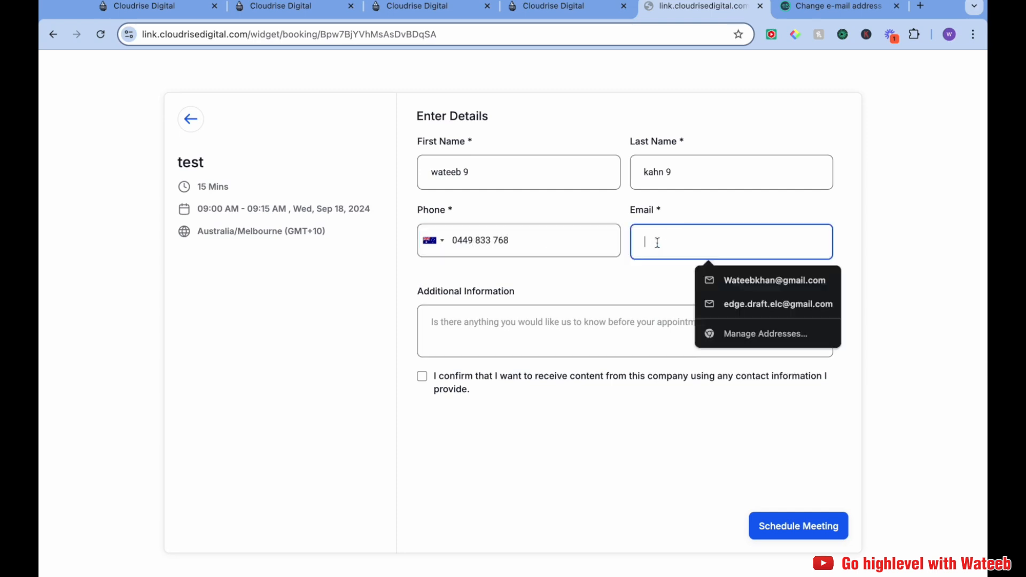
left_click(840, 8)
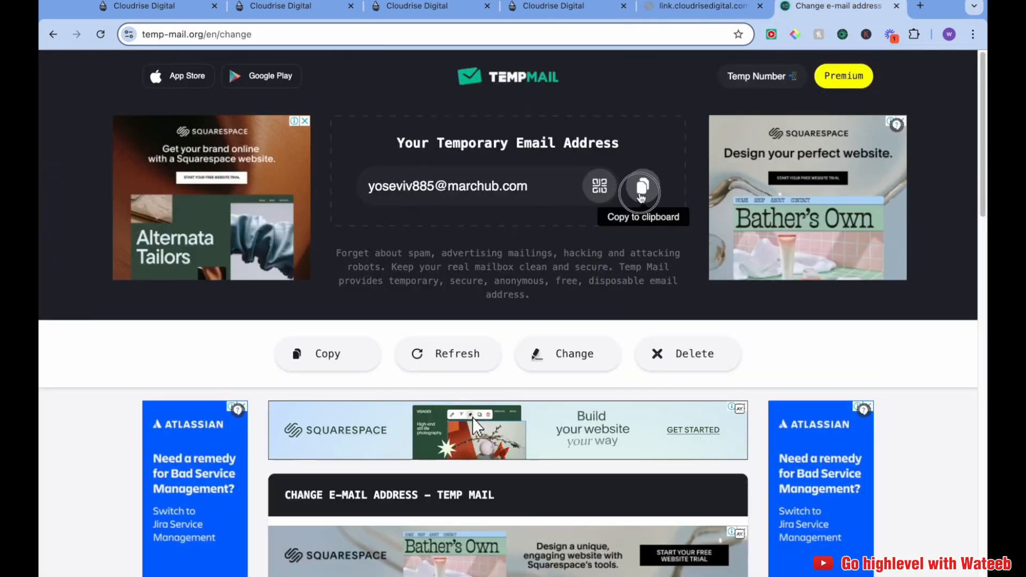
left_click(643, 186)
left_click(702, 8)
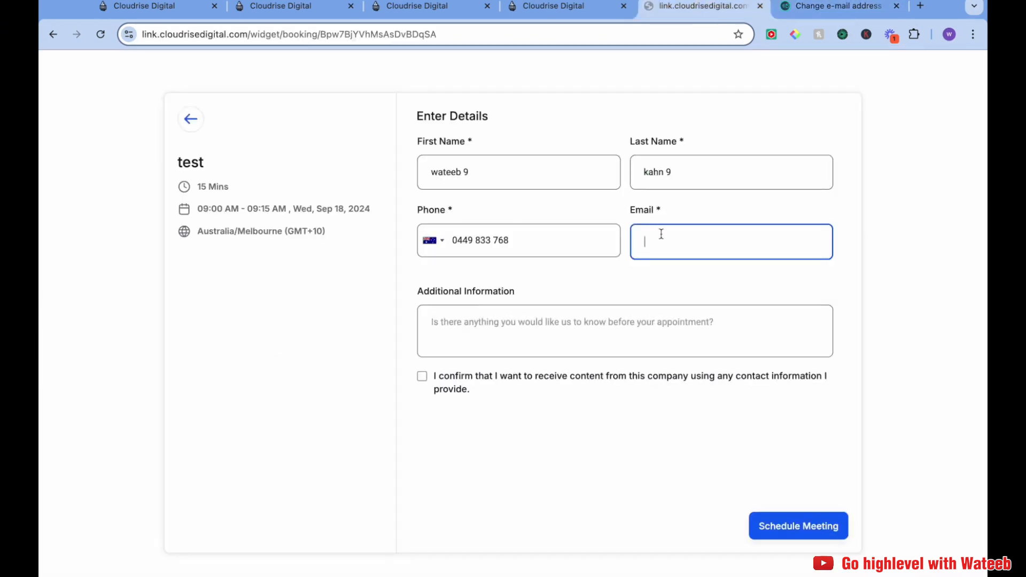
key("super+v")
left_click(436, 380)
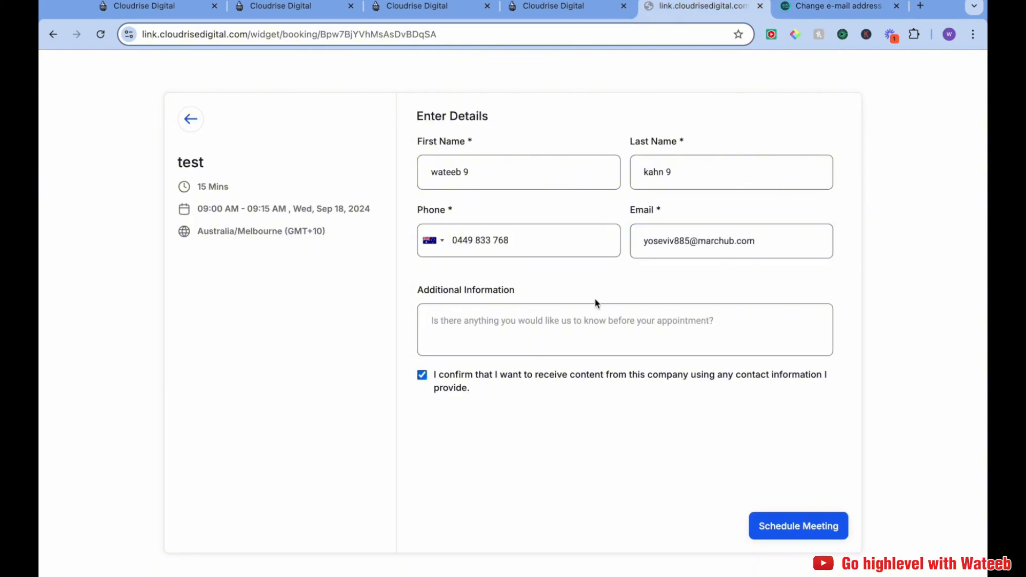
Schedule the meeting from the booking form
left_click(785, 5)
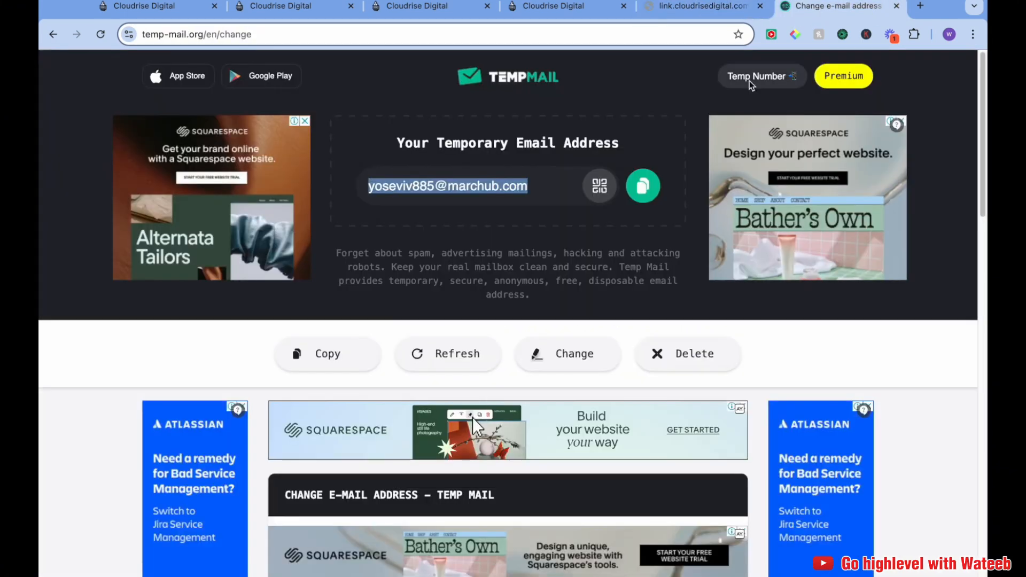
scroll(529, 379, "down", 1)
scroll(534, 382, "up", 1)
left_click(697, 12)
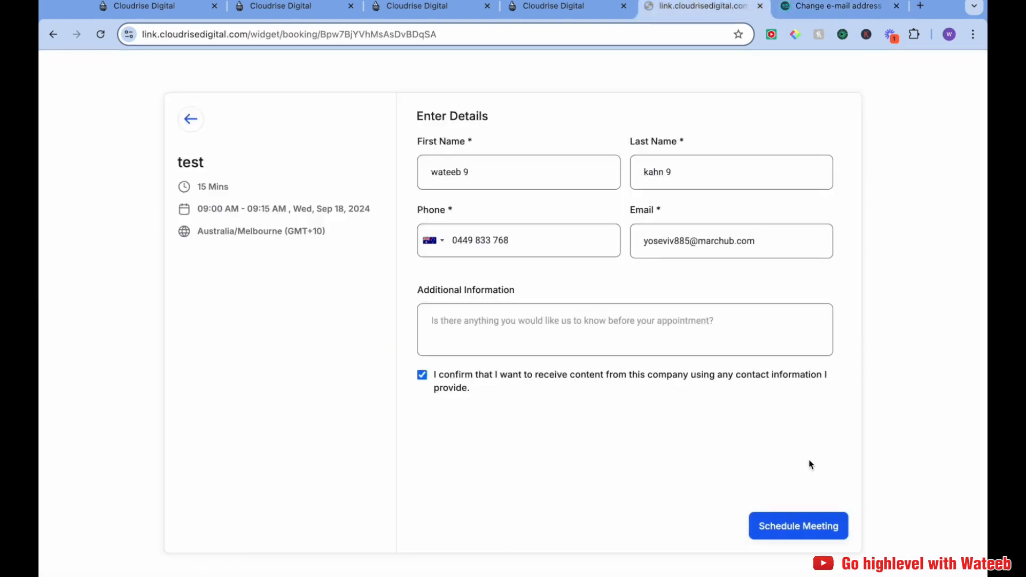
left_click(807, 525)
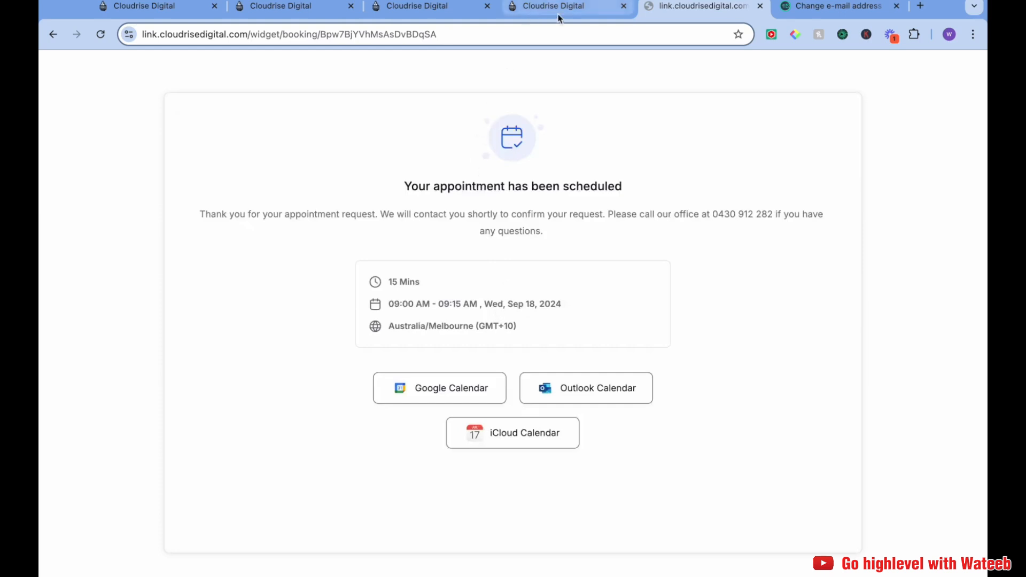
Check the outbound workflow's execution logs, then return to its builder
left_click(430, 6)
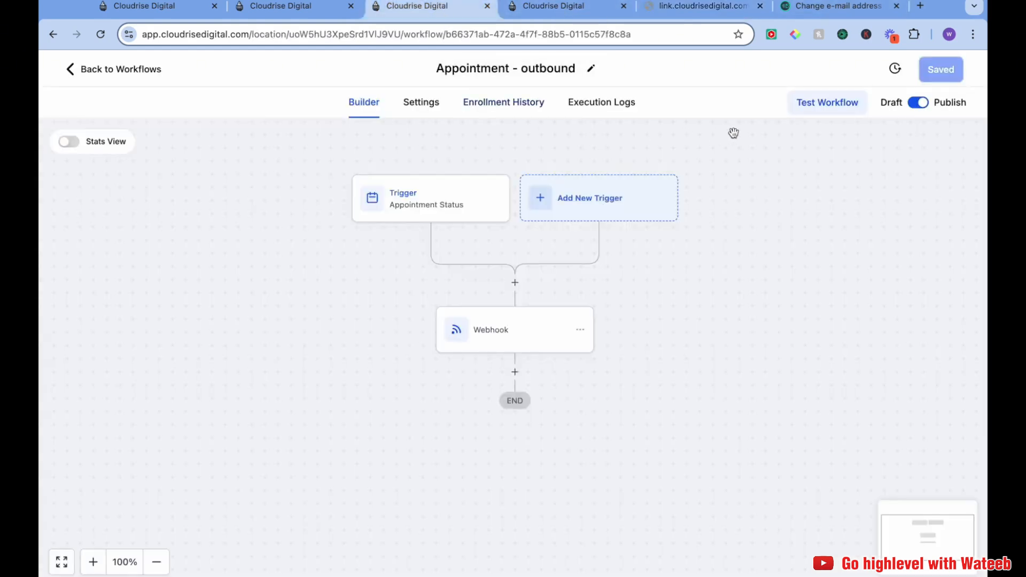
left_click(609, 108)
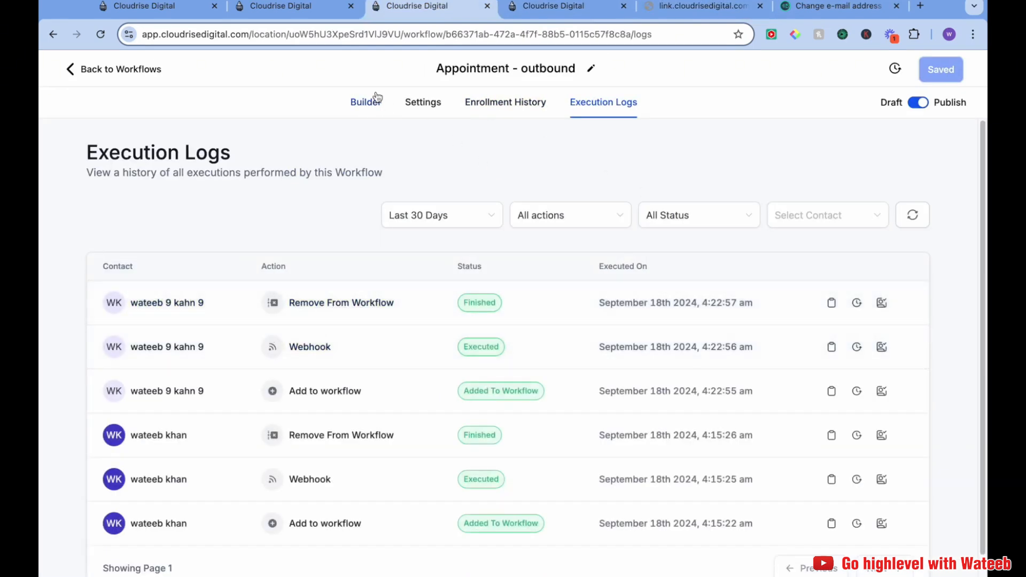
left_click(370, 100)
Refresh the temporary mailbox and check the inbox for incoming email
left_click(839, 6)
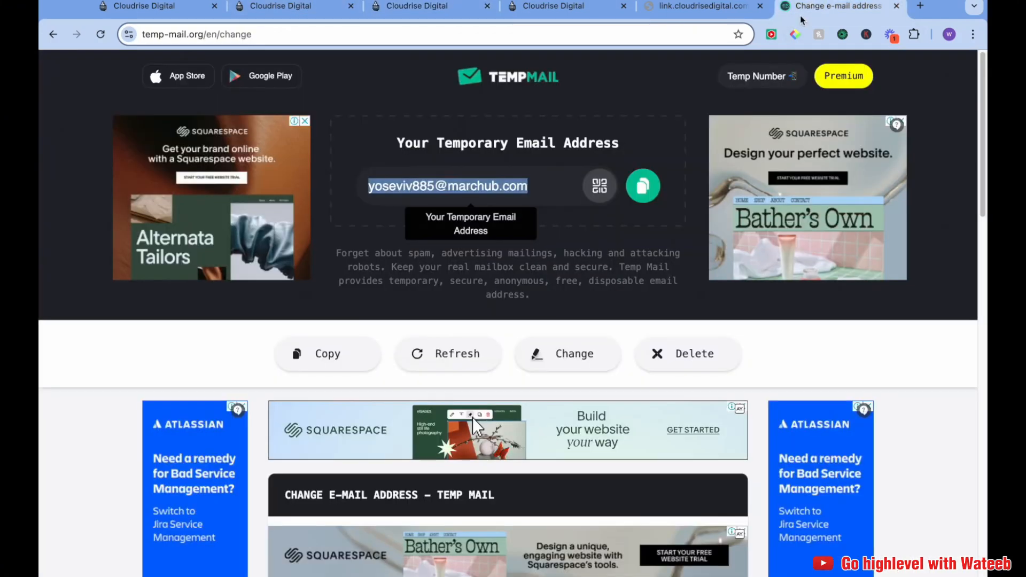
scroll(472, 416, "down", 3)
left_click(448, 230)
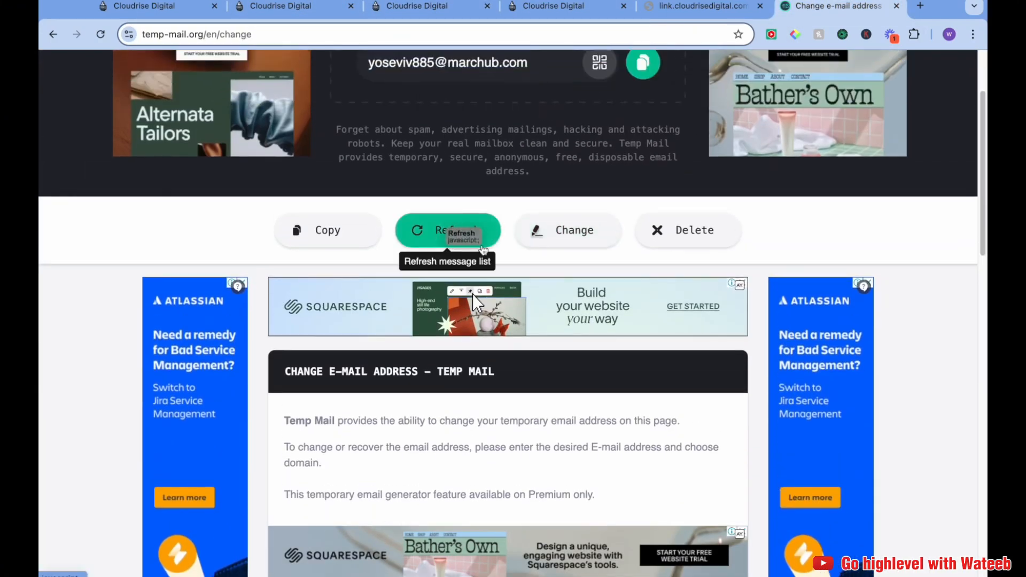
scroll(550, 321, "down", 6)
scroll(550, 331, "up", 7)
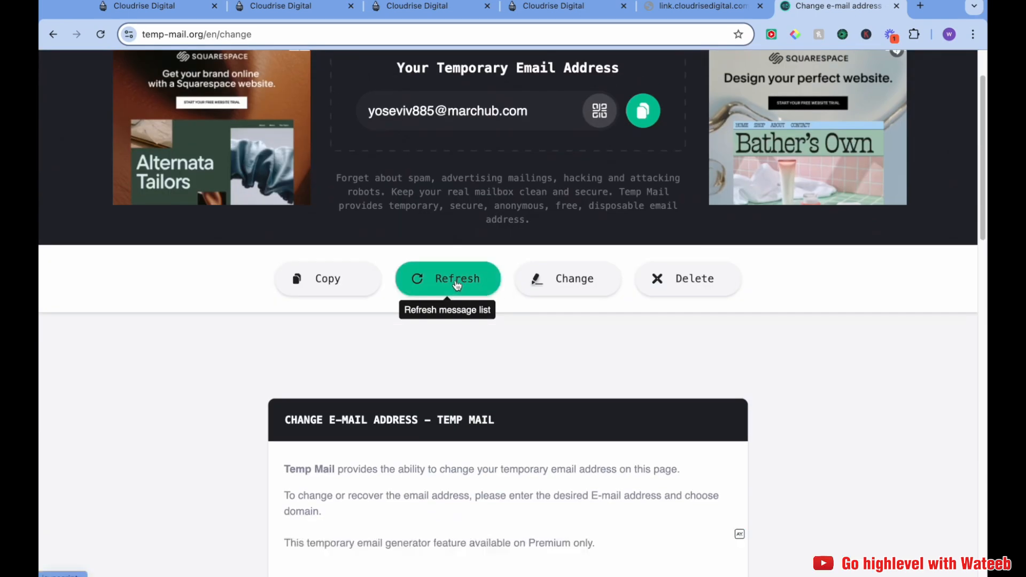
scroll(503, 342, "down", 9)
scroll(544, 384, "down", 2)
scroll(541, 381, "up", 10)
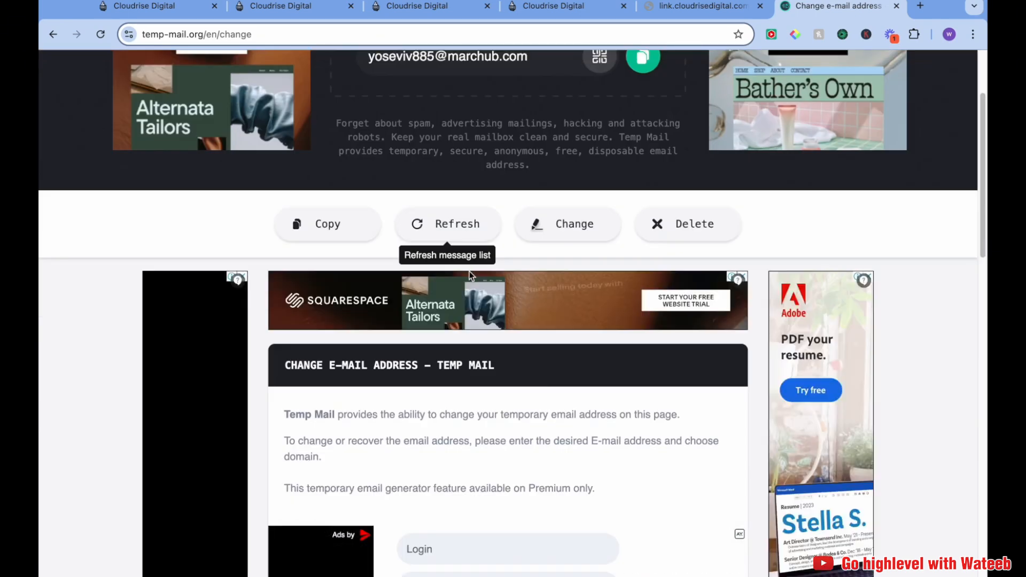
scroll(483, 308, "down", 4)
scroll(482, 307, "up", 6)
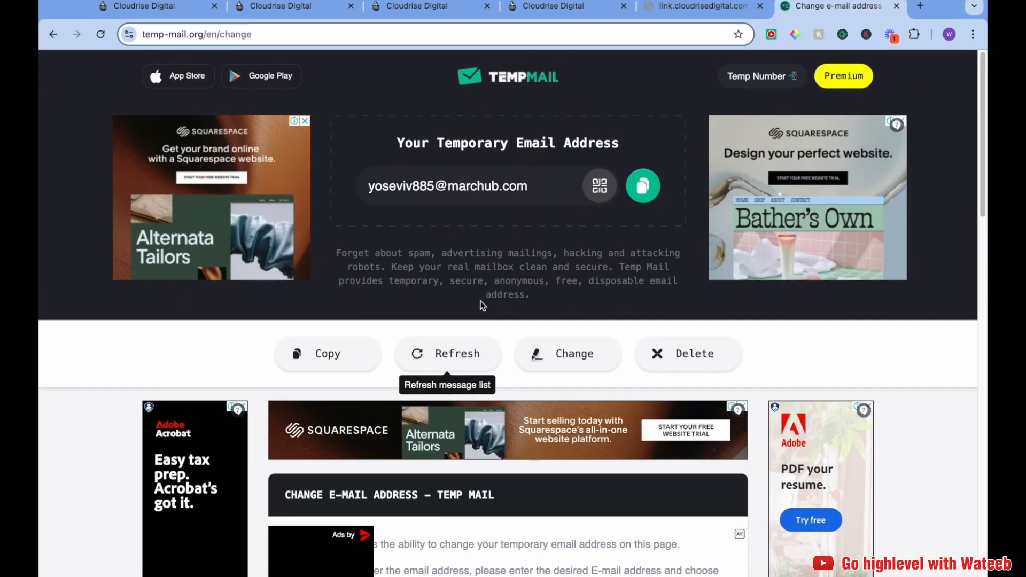
left_click(451, 352)
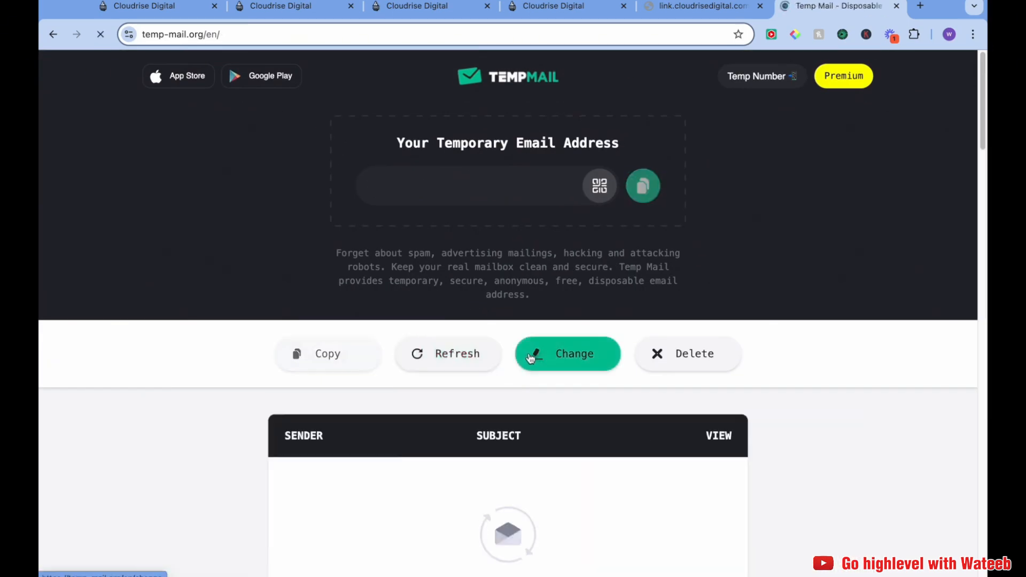
scroll(514, 321, "down", 7)
scroll(513, 303, "up", 3)
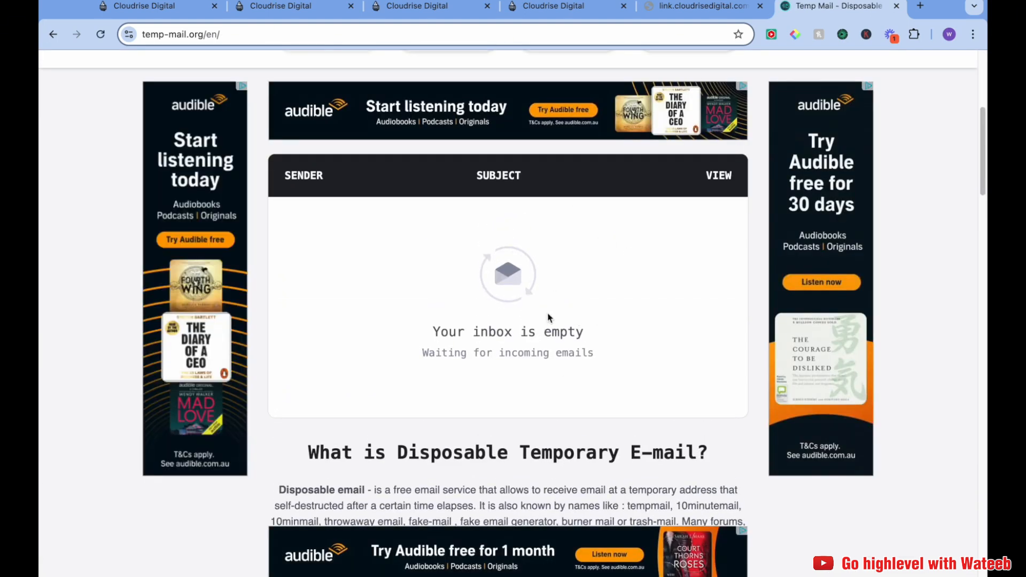
Check the inbound workflow's execution logs, then return to its builder
left_click(434, 6)
left_click(284, 6)
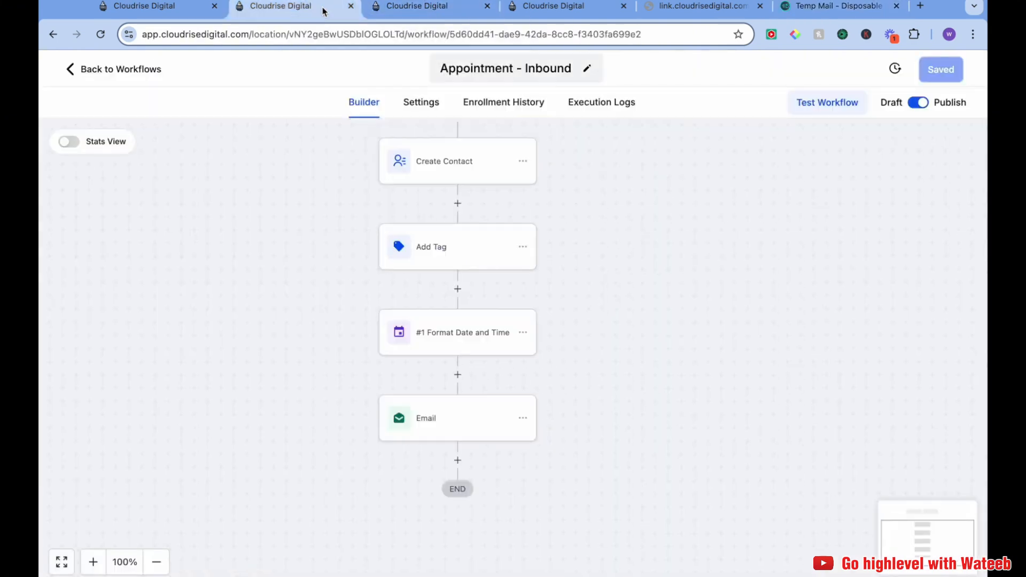
left_click(596, 107)
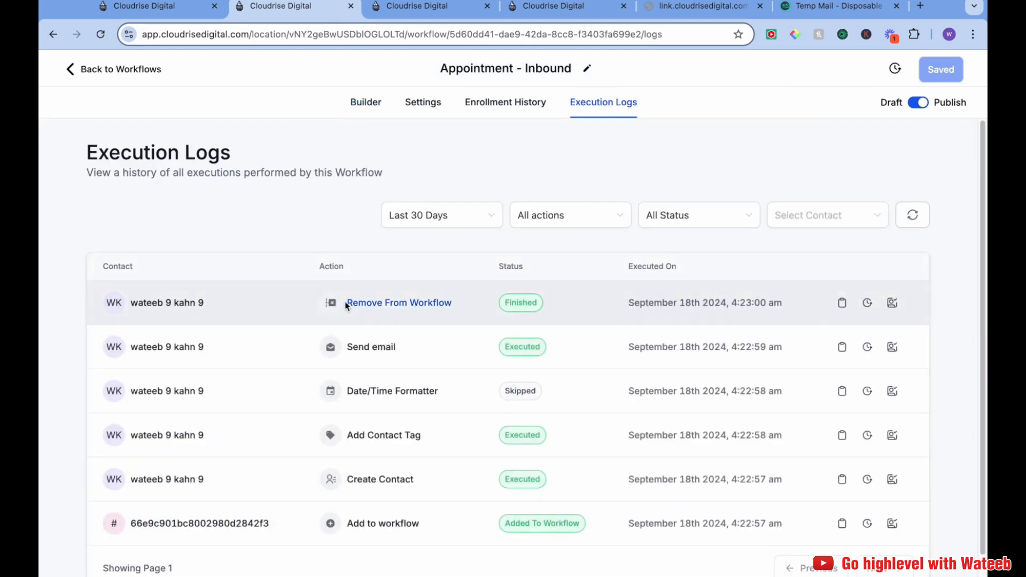
left_click(366, 102)
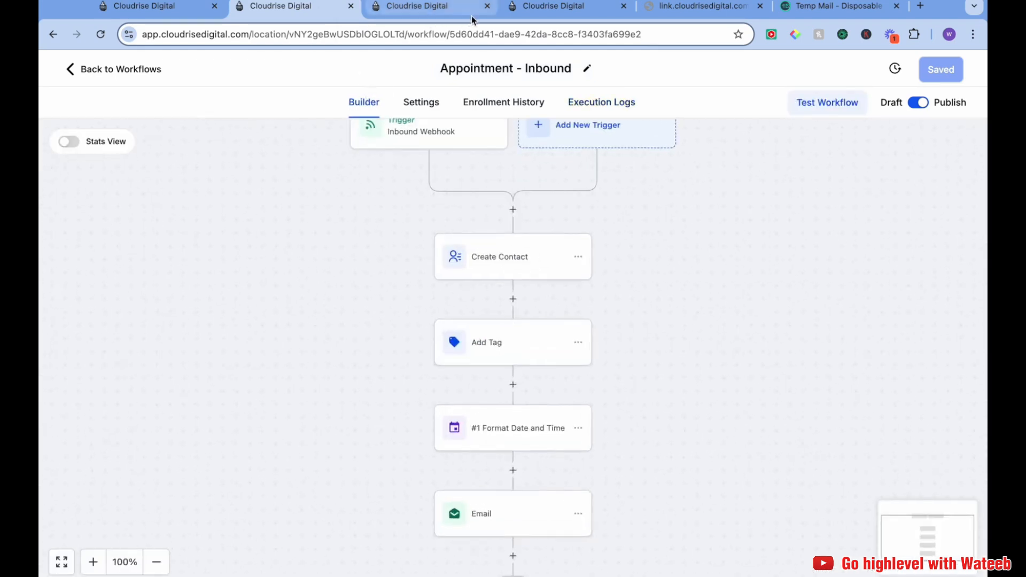
Open the received Testing Webhook email in the temporary mailbox
left_click(700, 7)
left_click(834, 7)
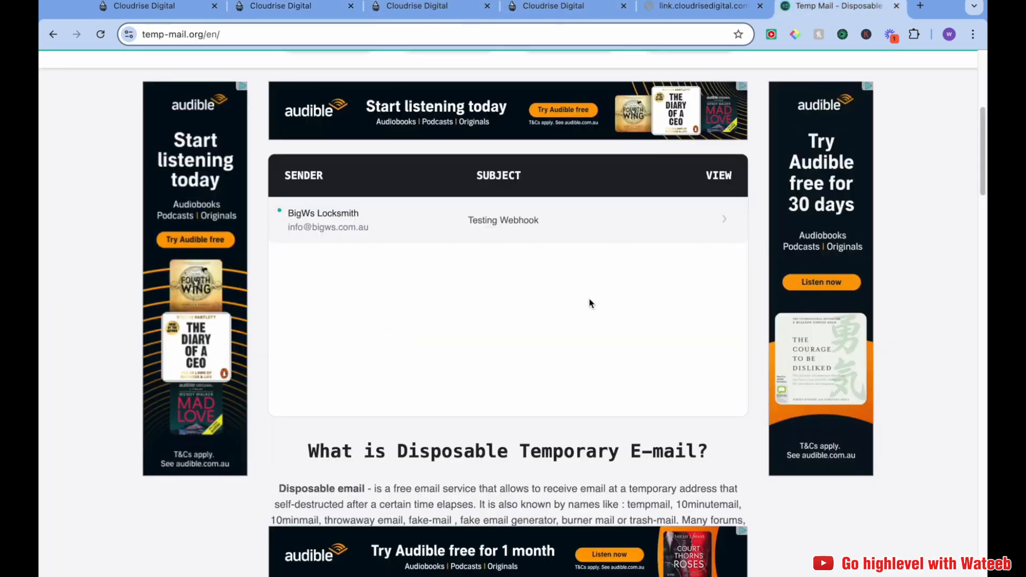
left_click(413, 231)
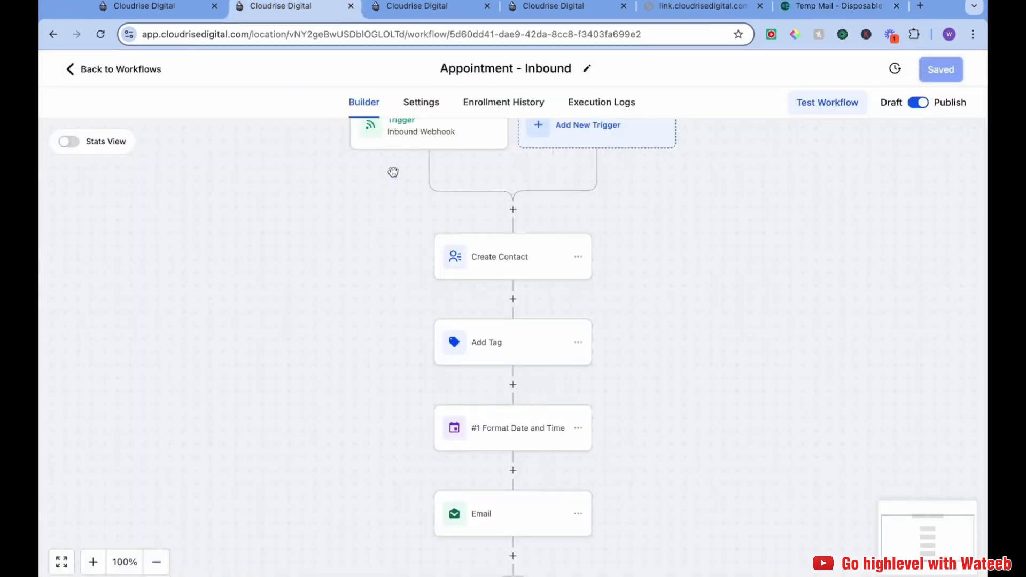
left_click(697, 12)
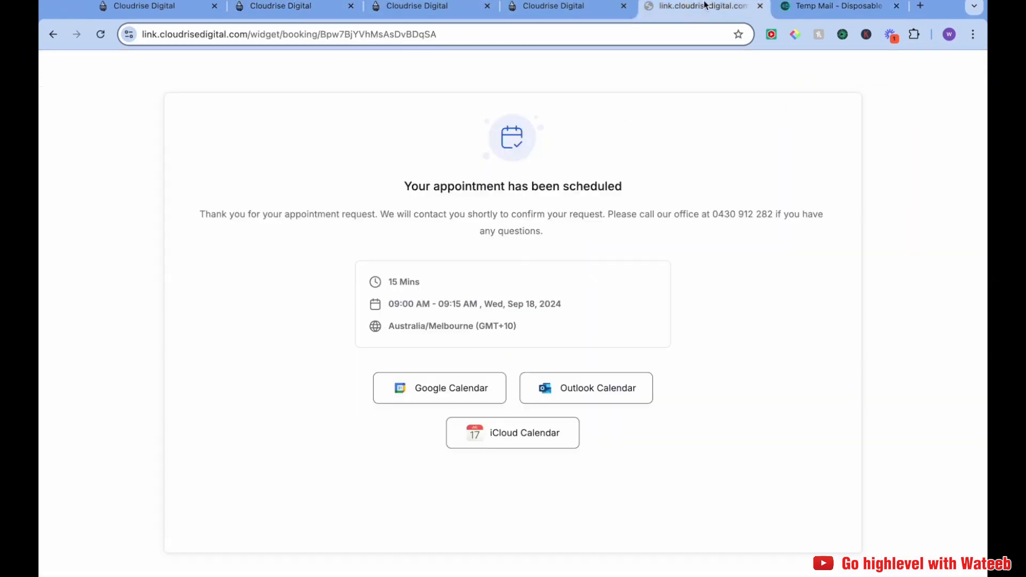
left_click(806, 15)
scroll(419, 339, "down", 1)
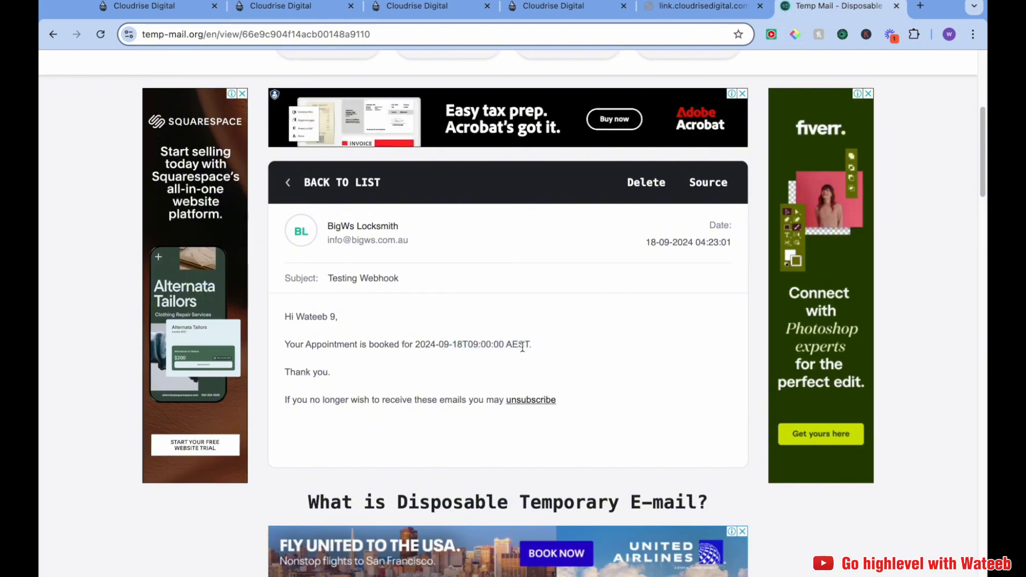
Highlight the appointment date and time in the email body to examine its format
left_click_drag(419, 346, 504, 347)
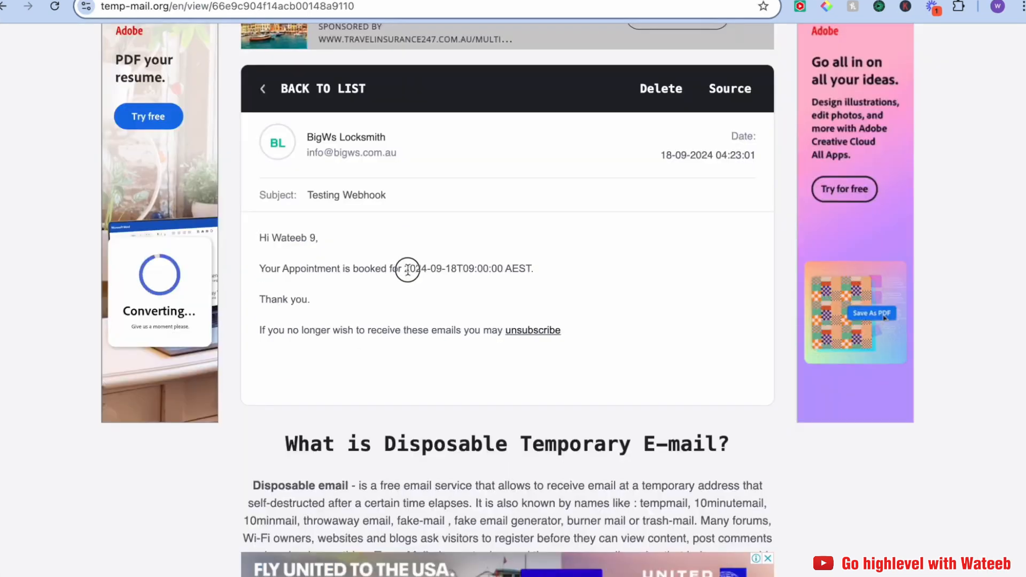
left_click_drag(503, 269, 503, 269)
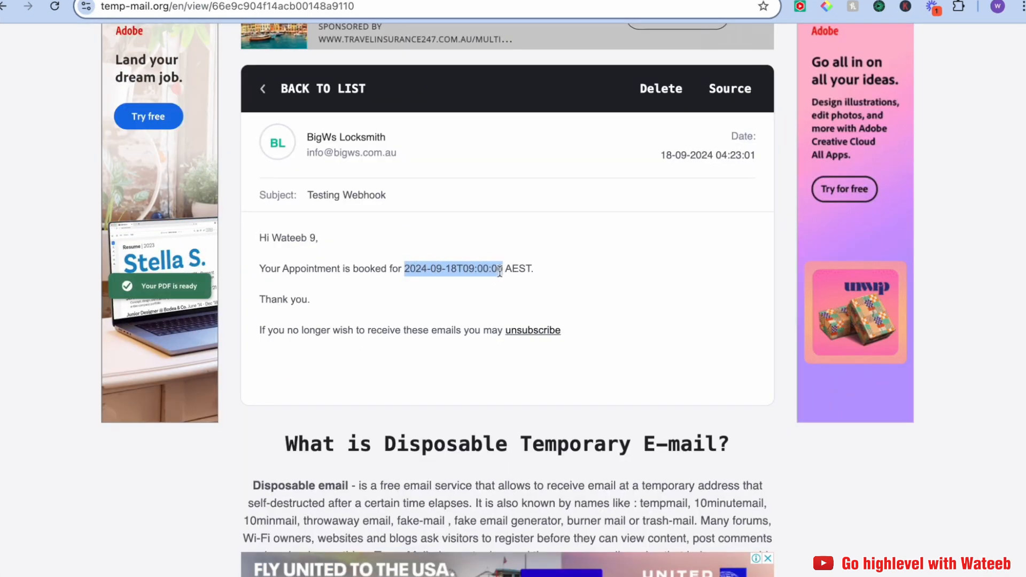
left_click(474, 302)
scroll(474, 299, "up", 1)
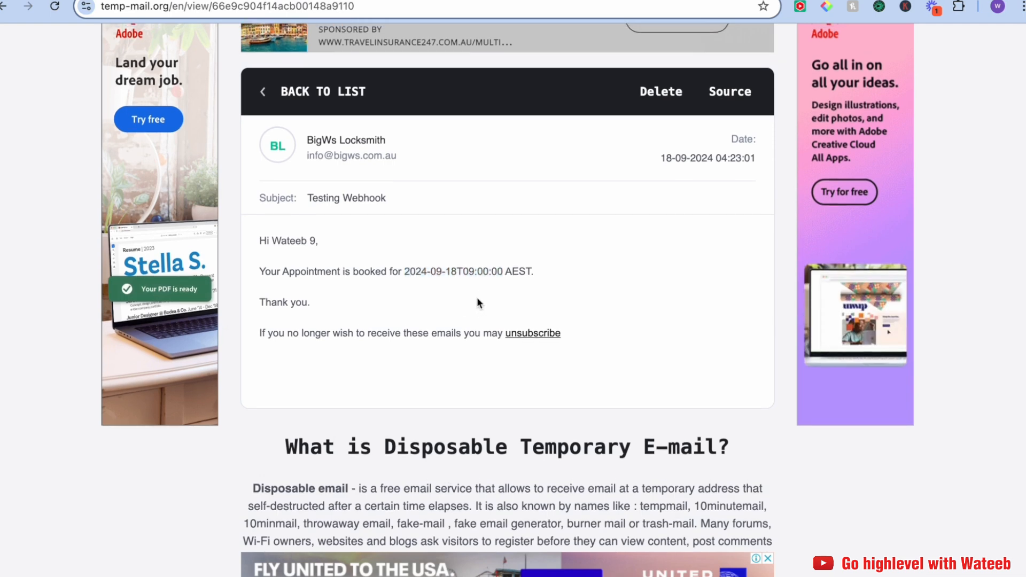